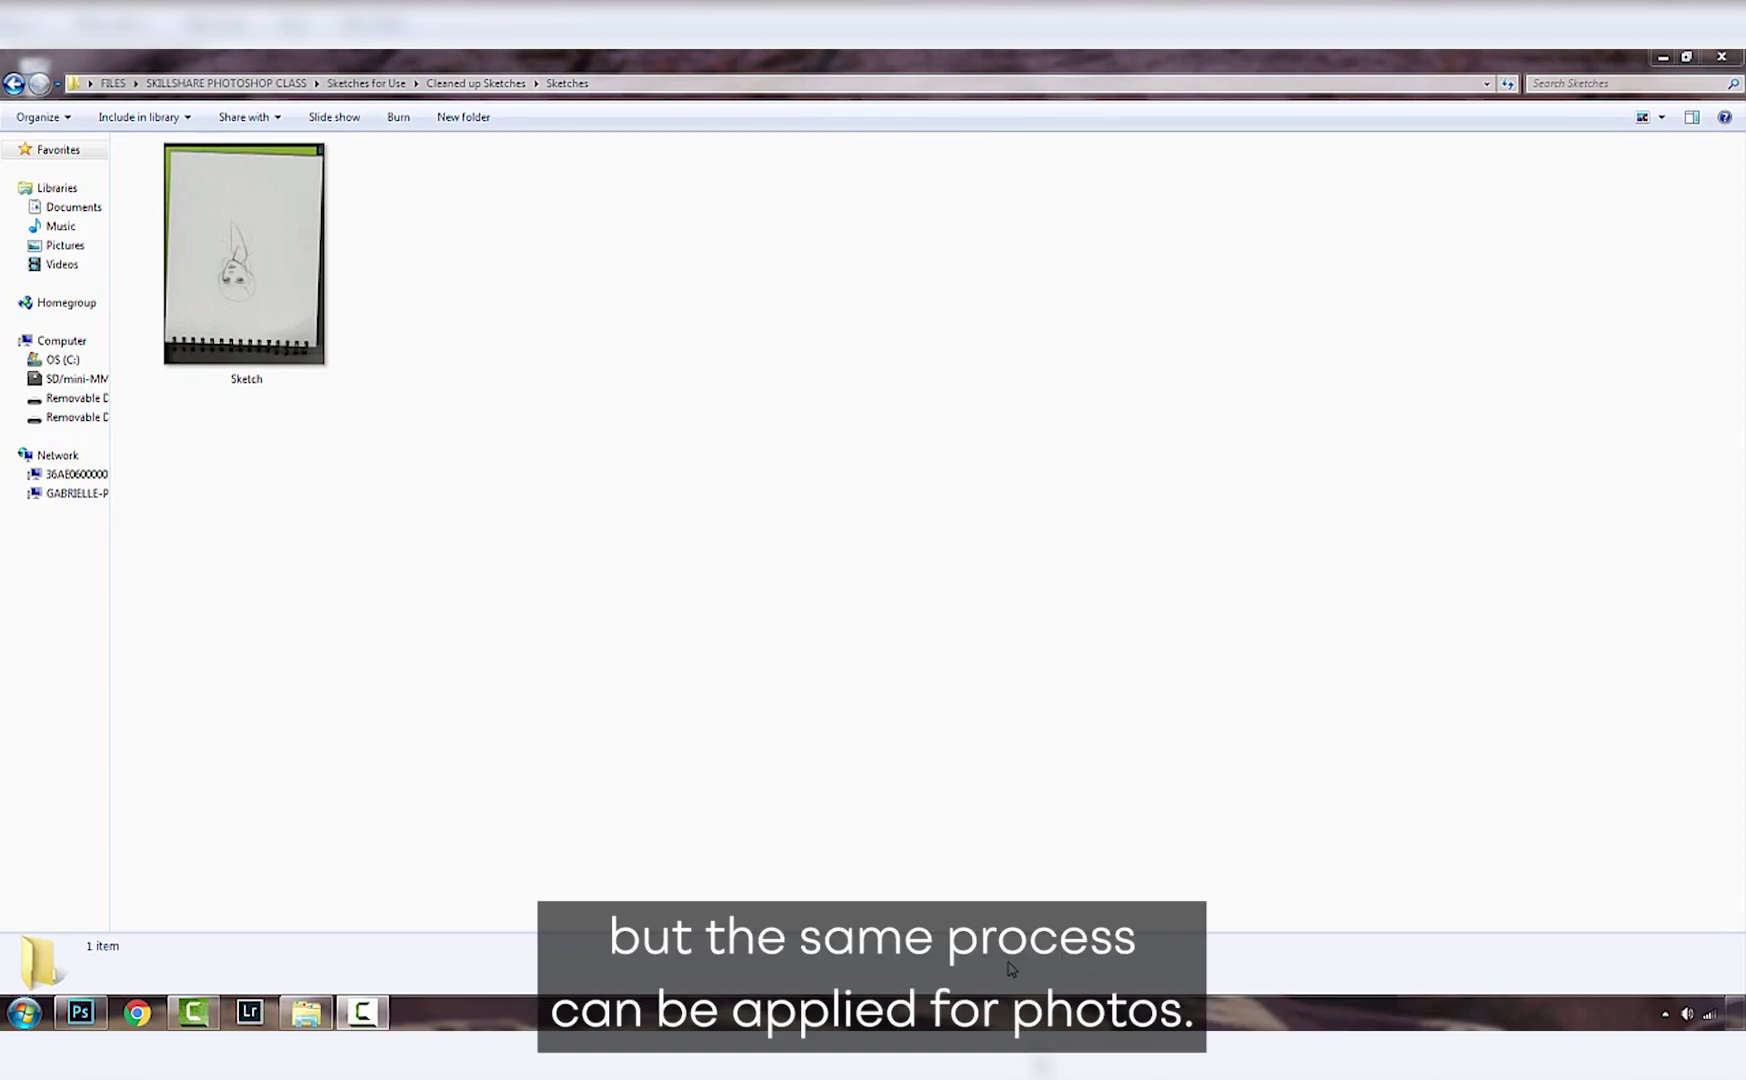
Step: Copy and paste the Sketch scan in the Sketches folder to create 'Sketch - Copy'
right_click(250, 319)
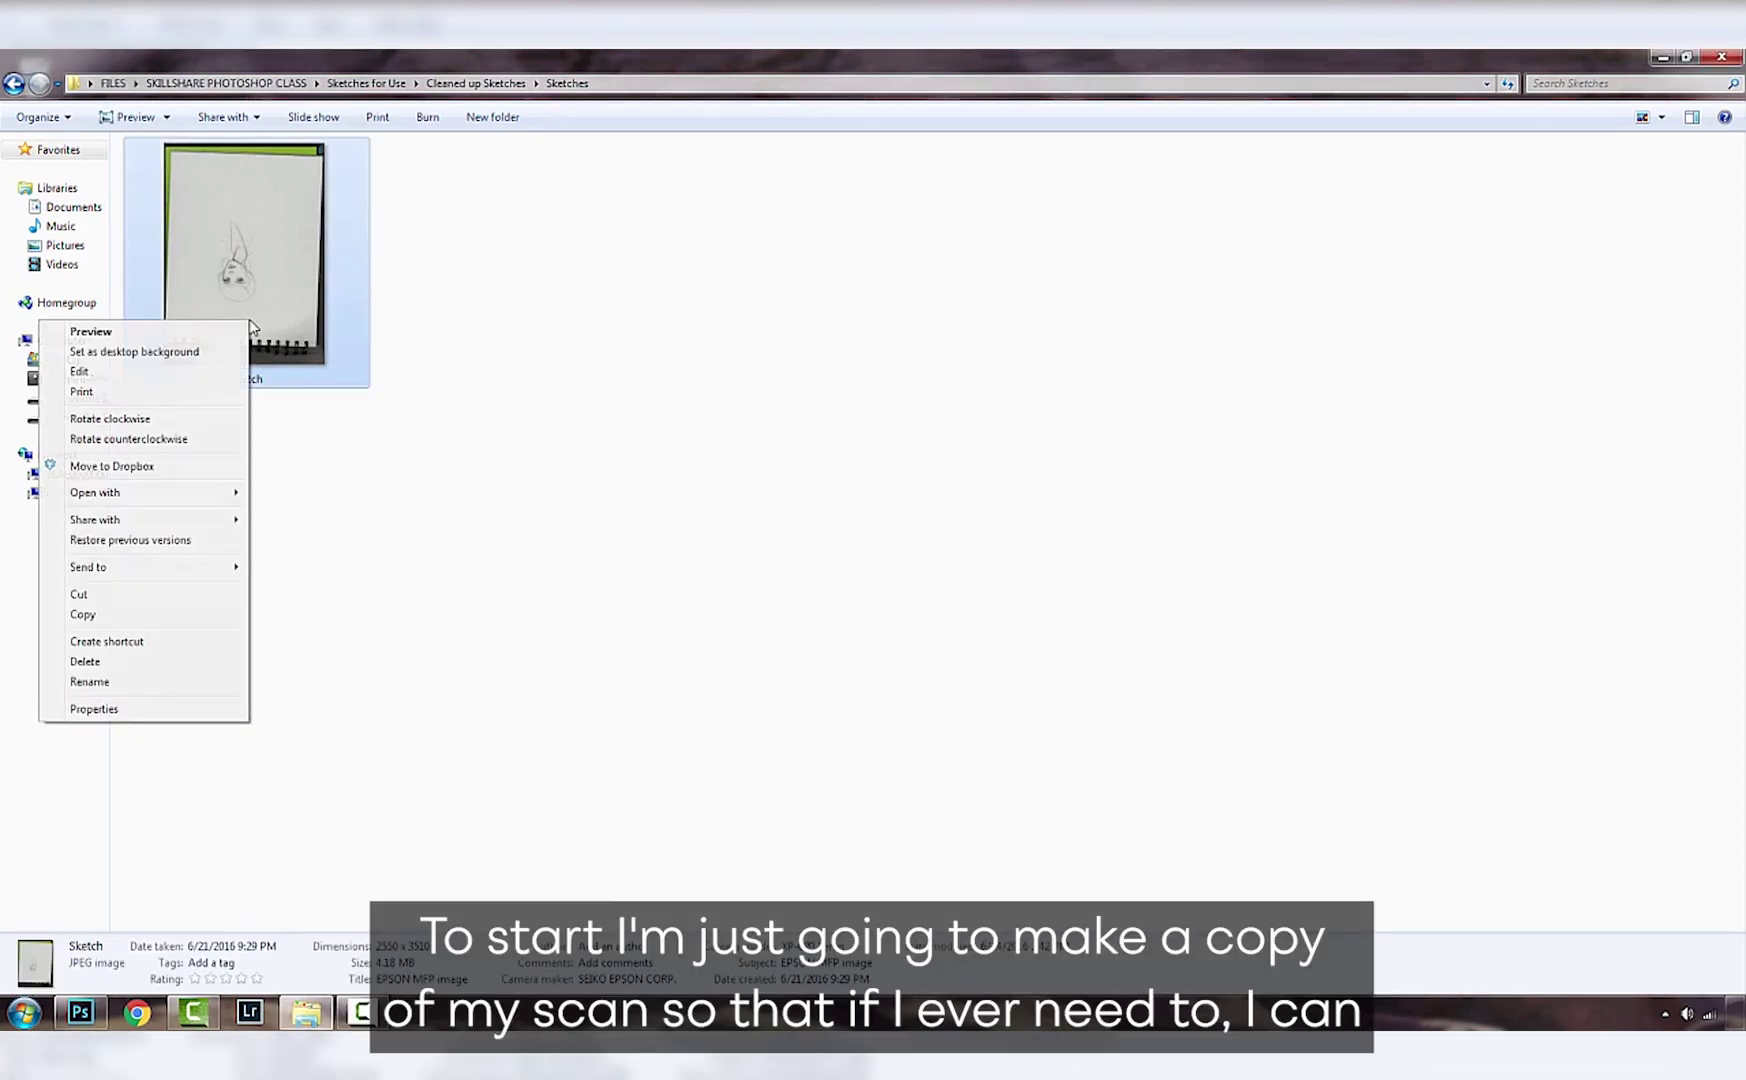
click(152, 613)
right_click(455, 385)
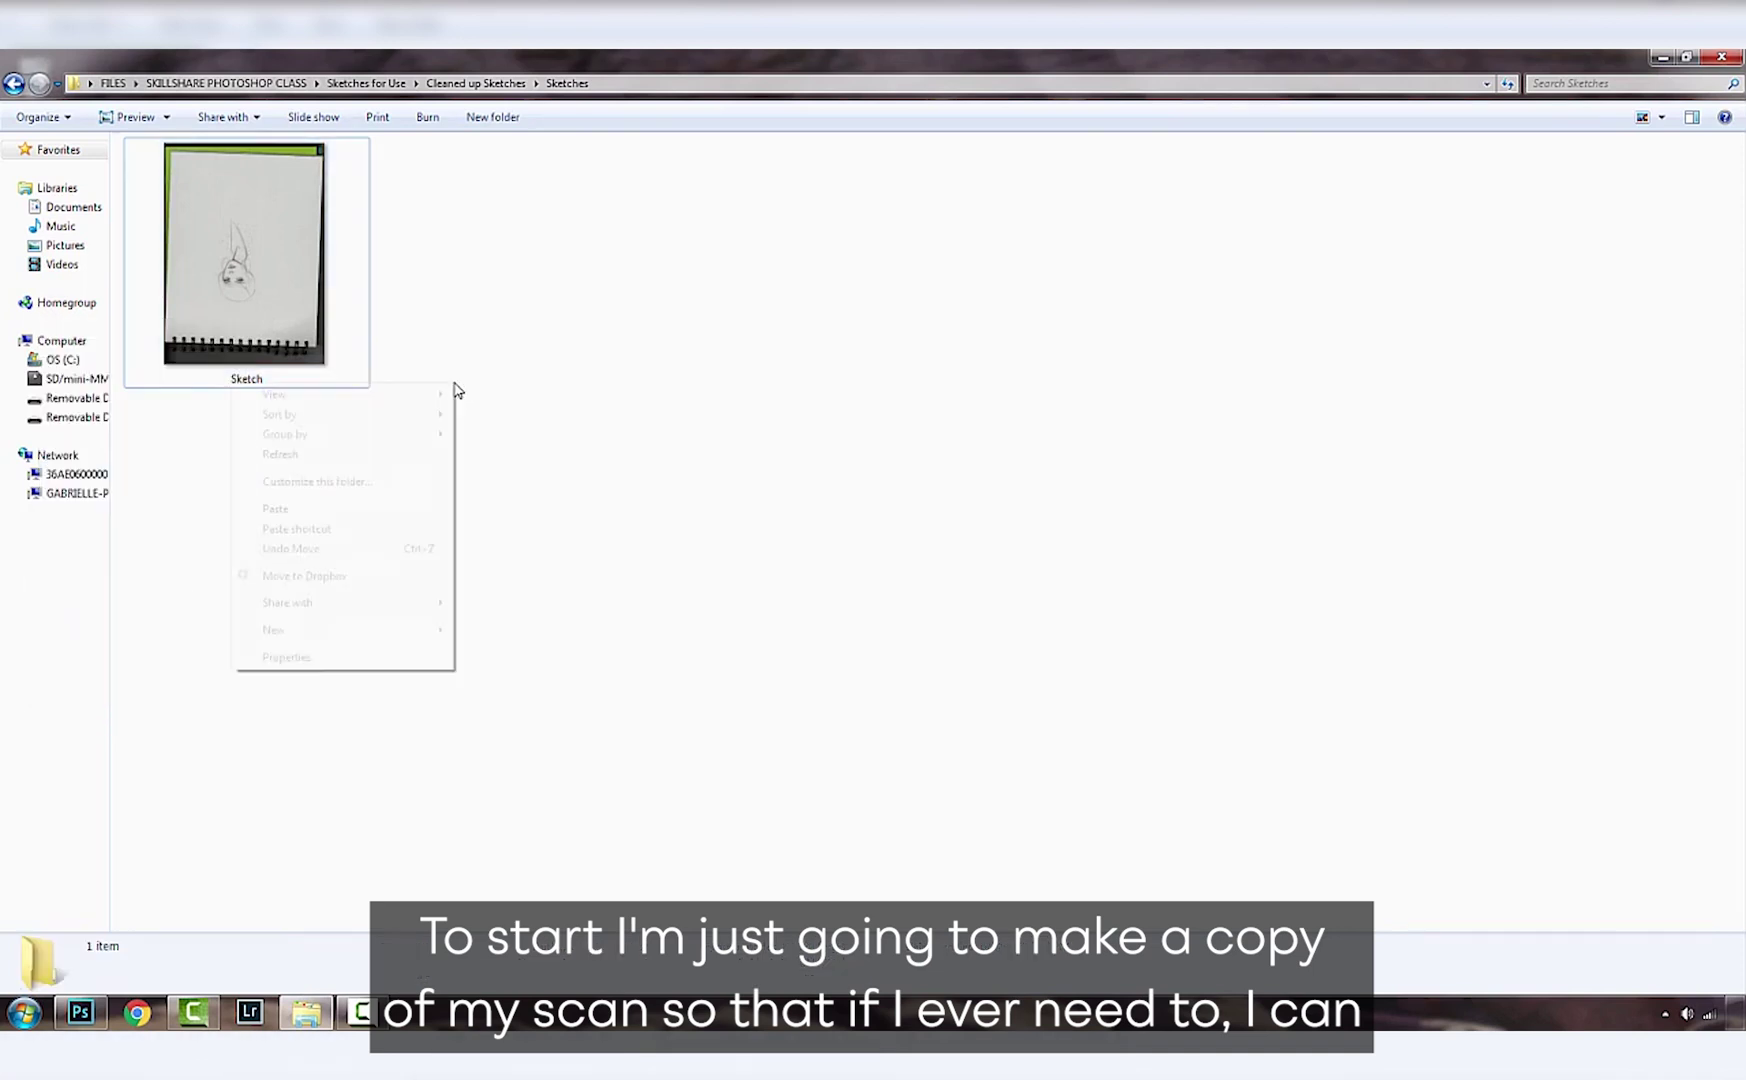
click(339, 511)
click(897, 545)
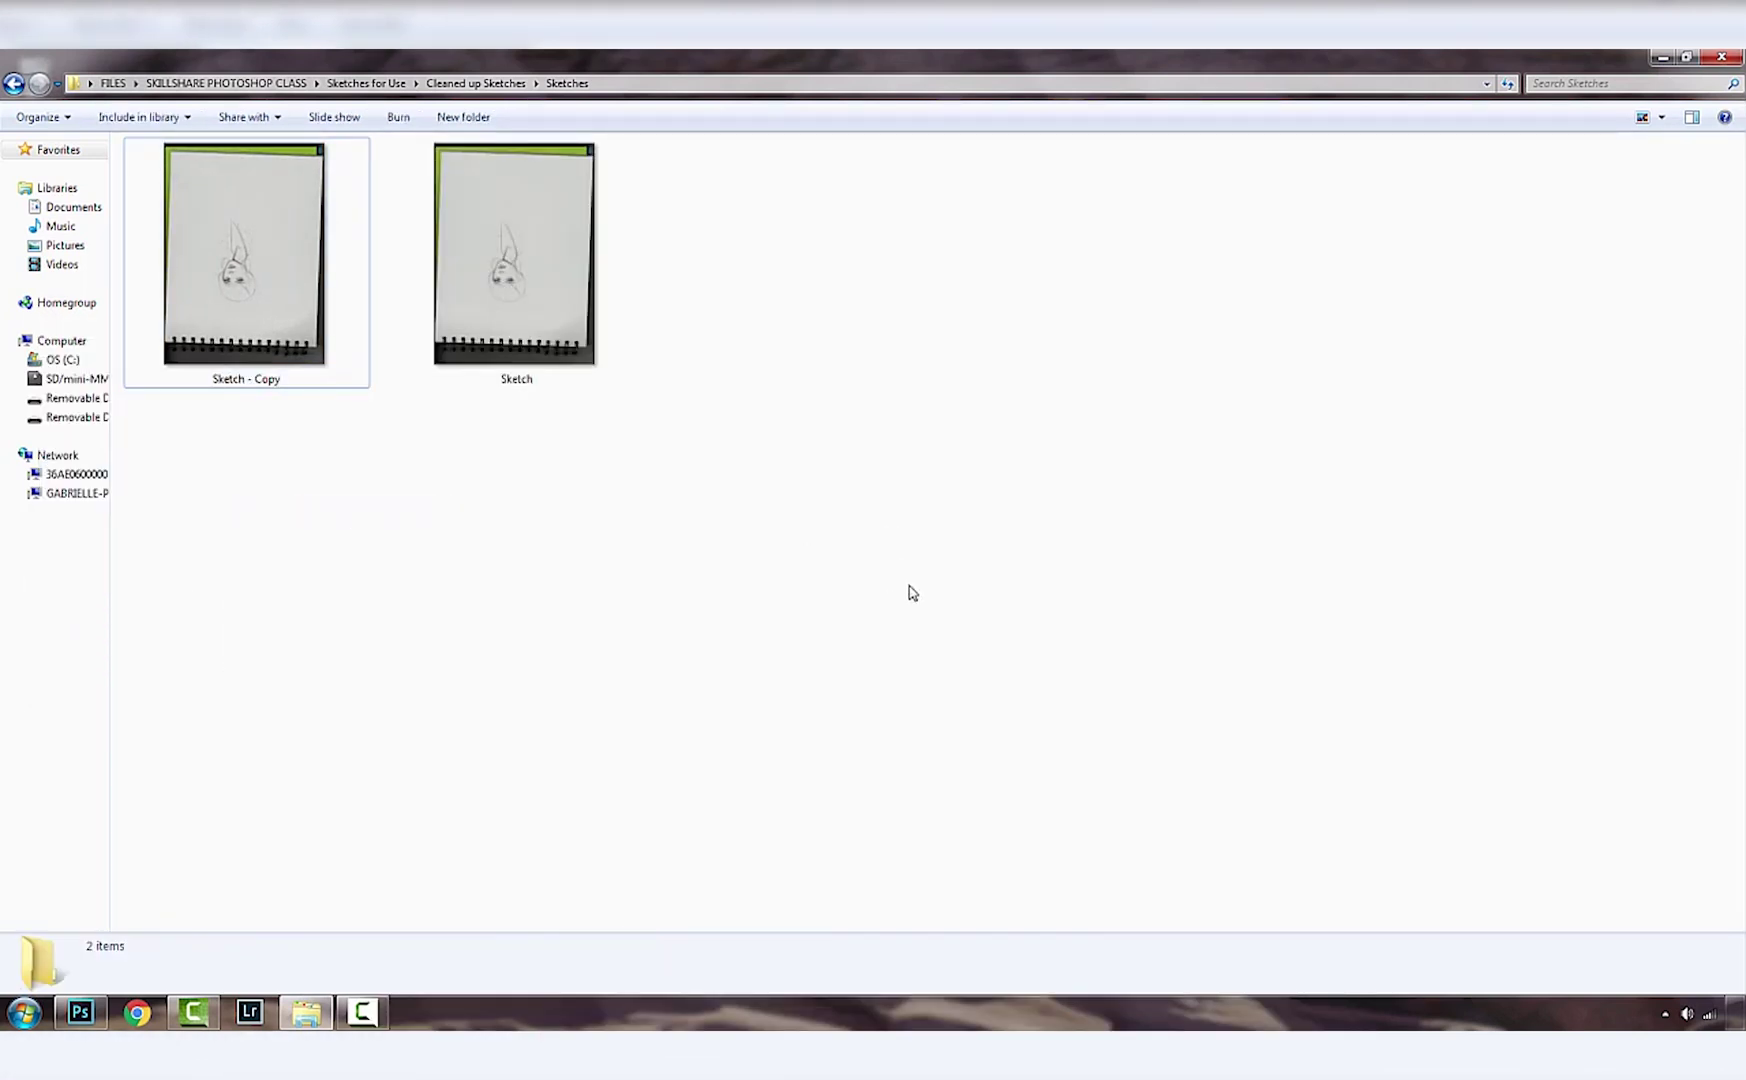
Step: Open Sketch - Copy.JPG in a floating Photoshop window and rotate it 90° clockwise twice
mouse_move(242, 308)
mouse_down()
mouse_move(88, 1025)
mouse_move(575, 645)
mouse_up()
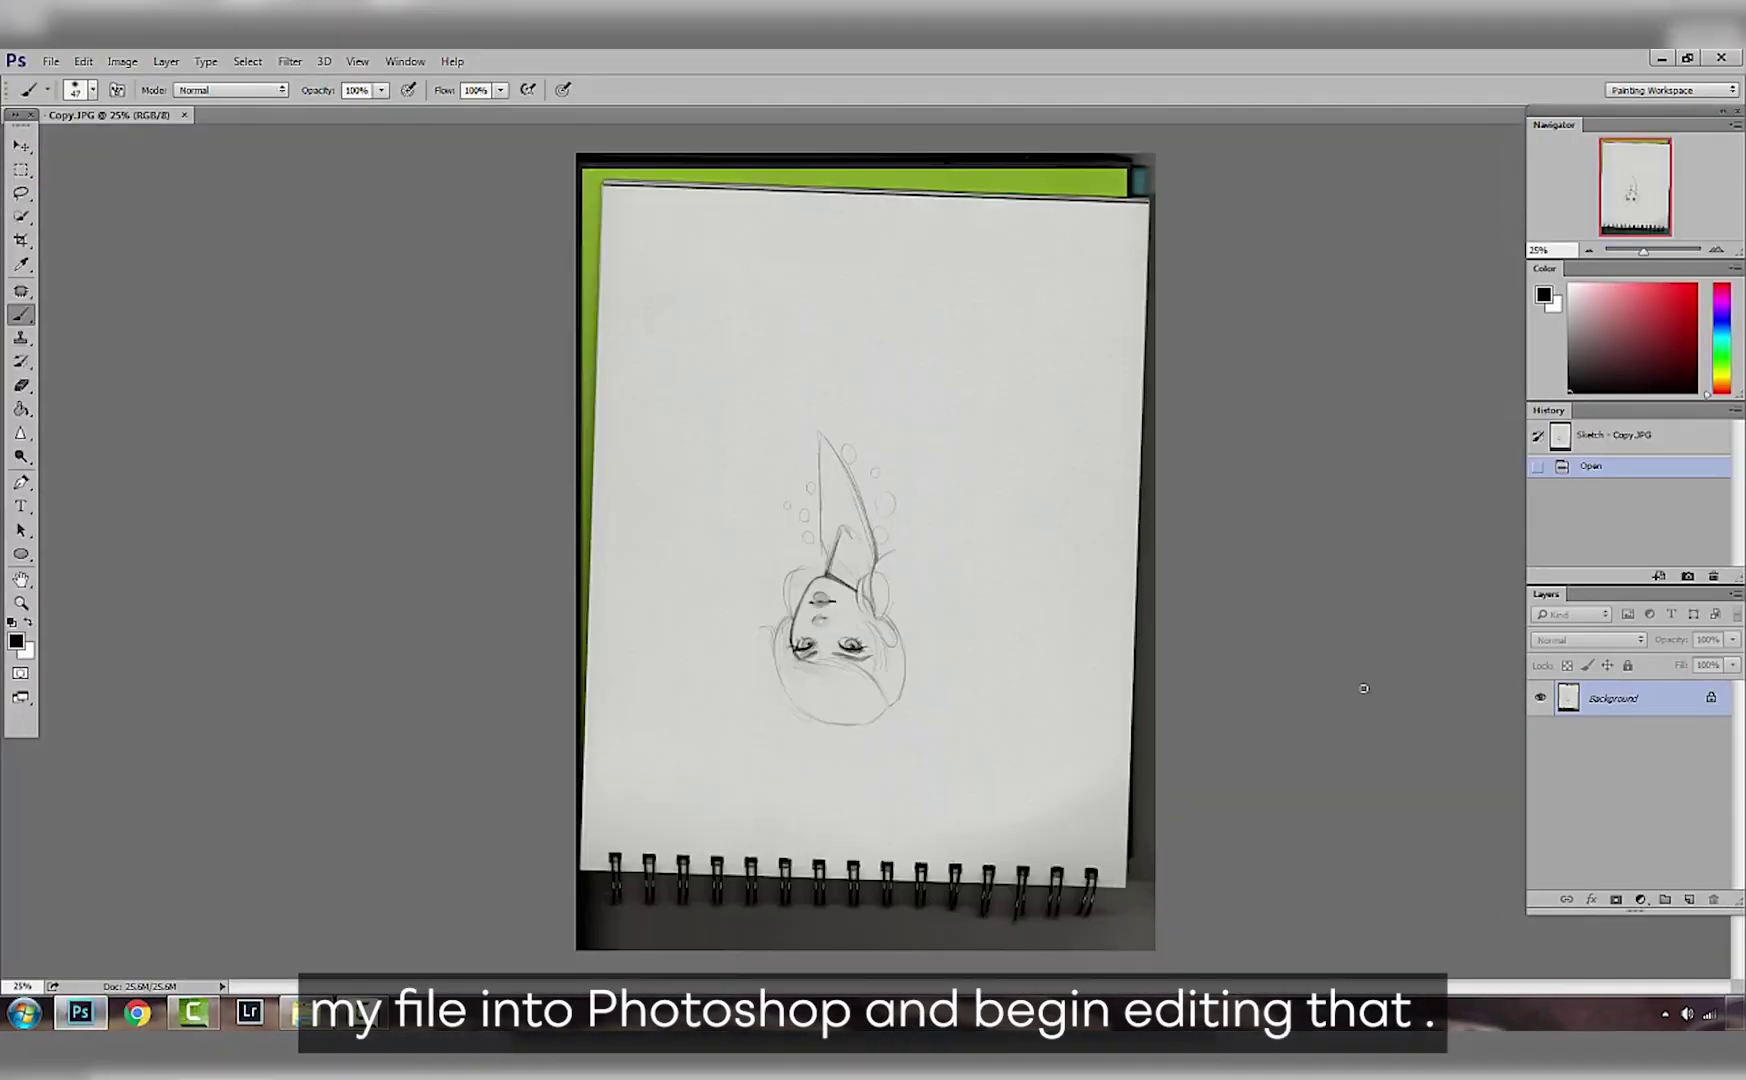
mouse_move(93, 114)
mouse_down()
mouse_move(331, 343)
mouse_move(554, 271)
mouse_move(613, 130)
mouse_up()
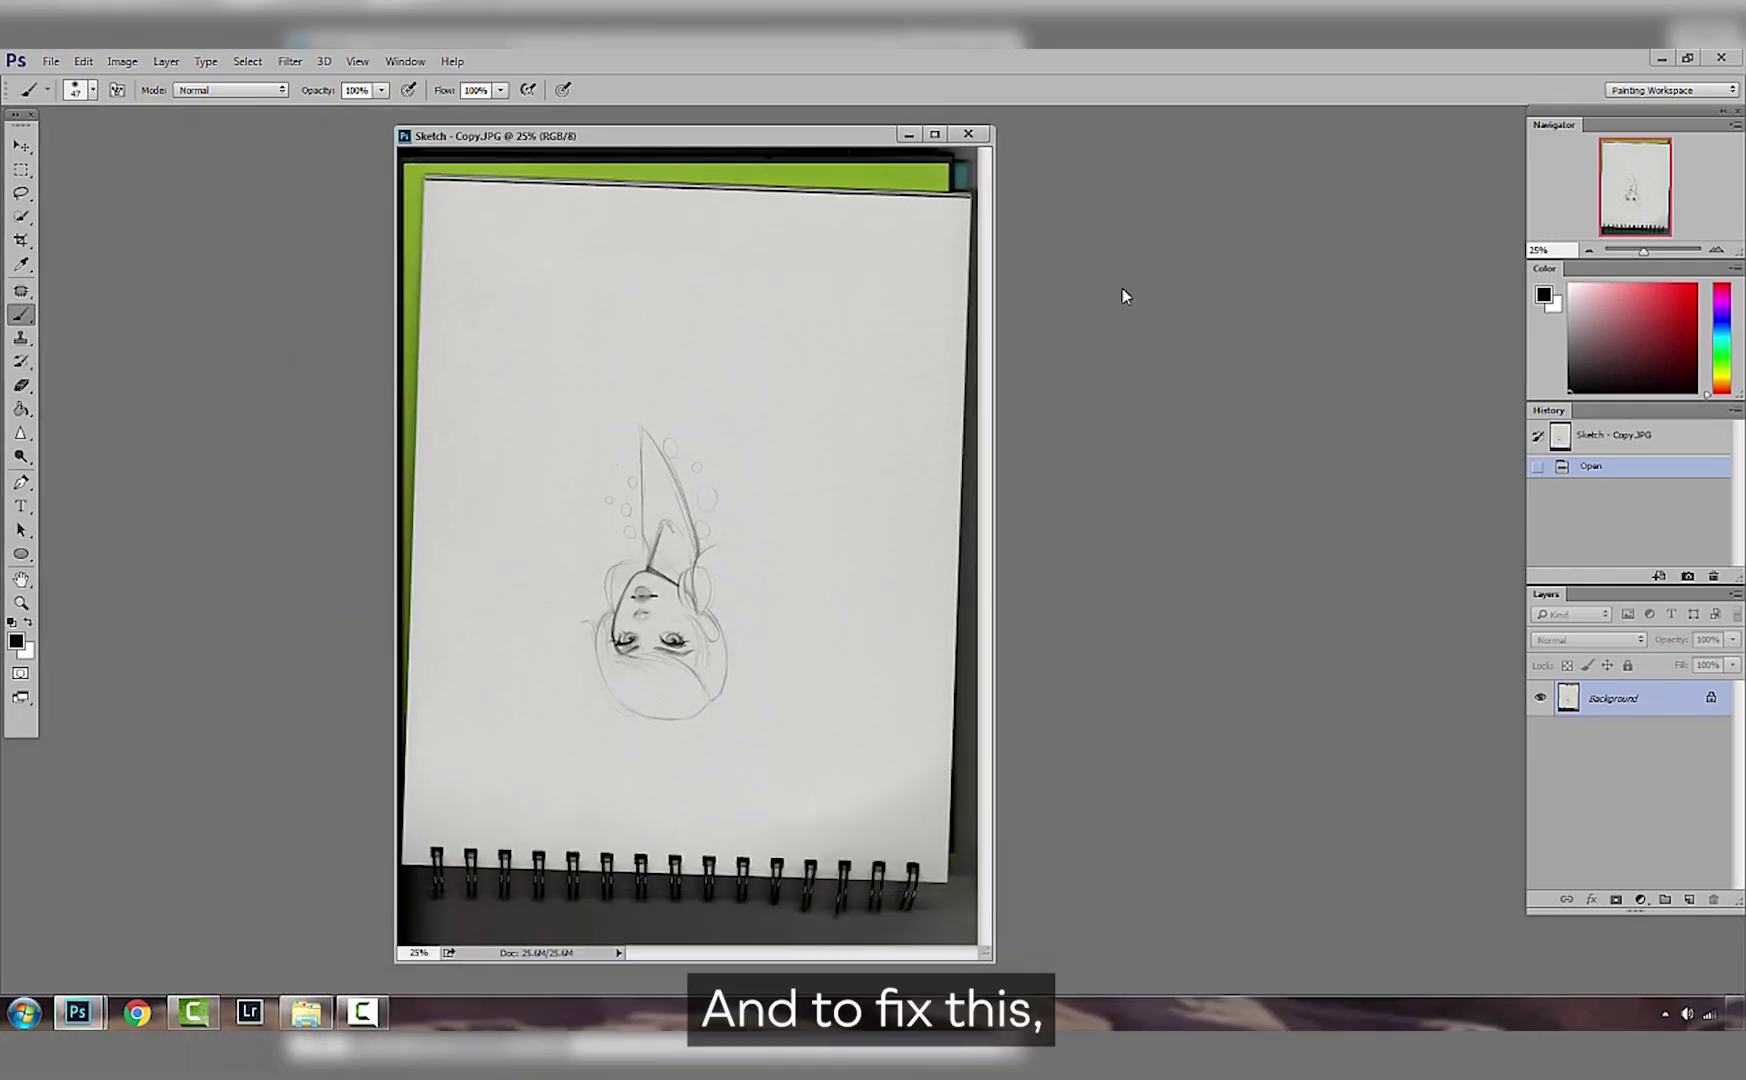
click(122, 61)
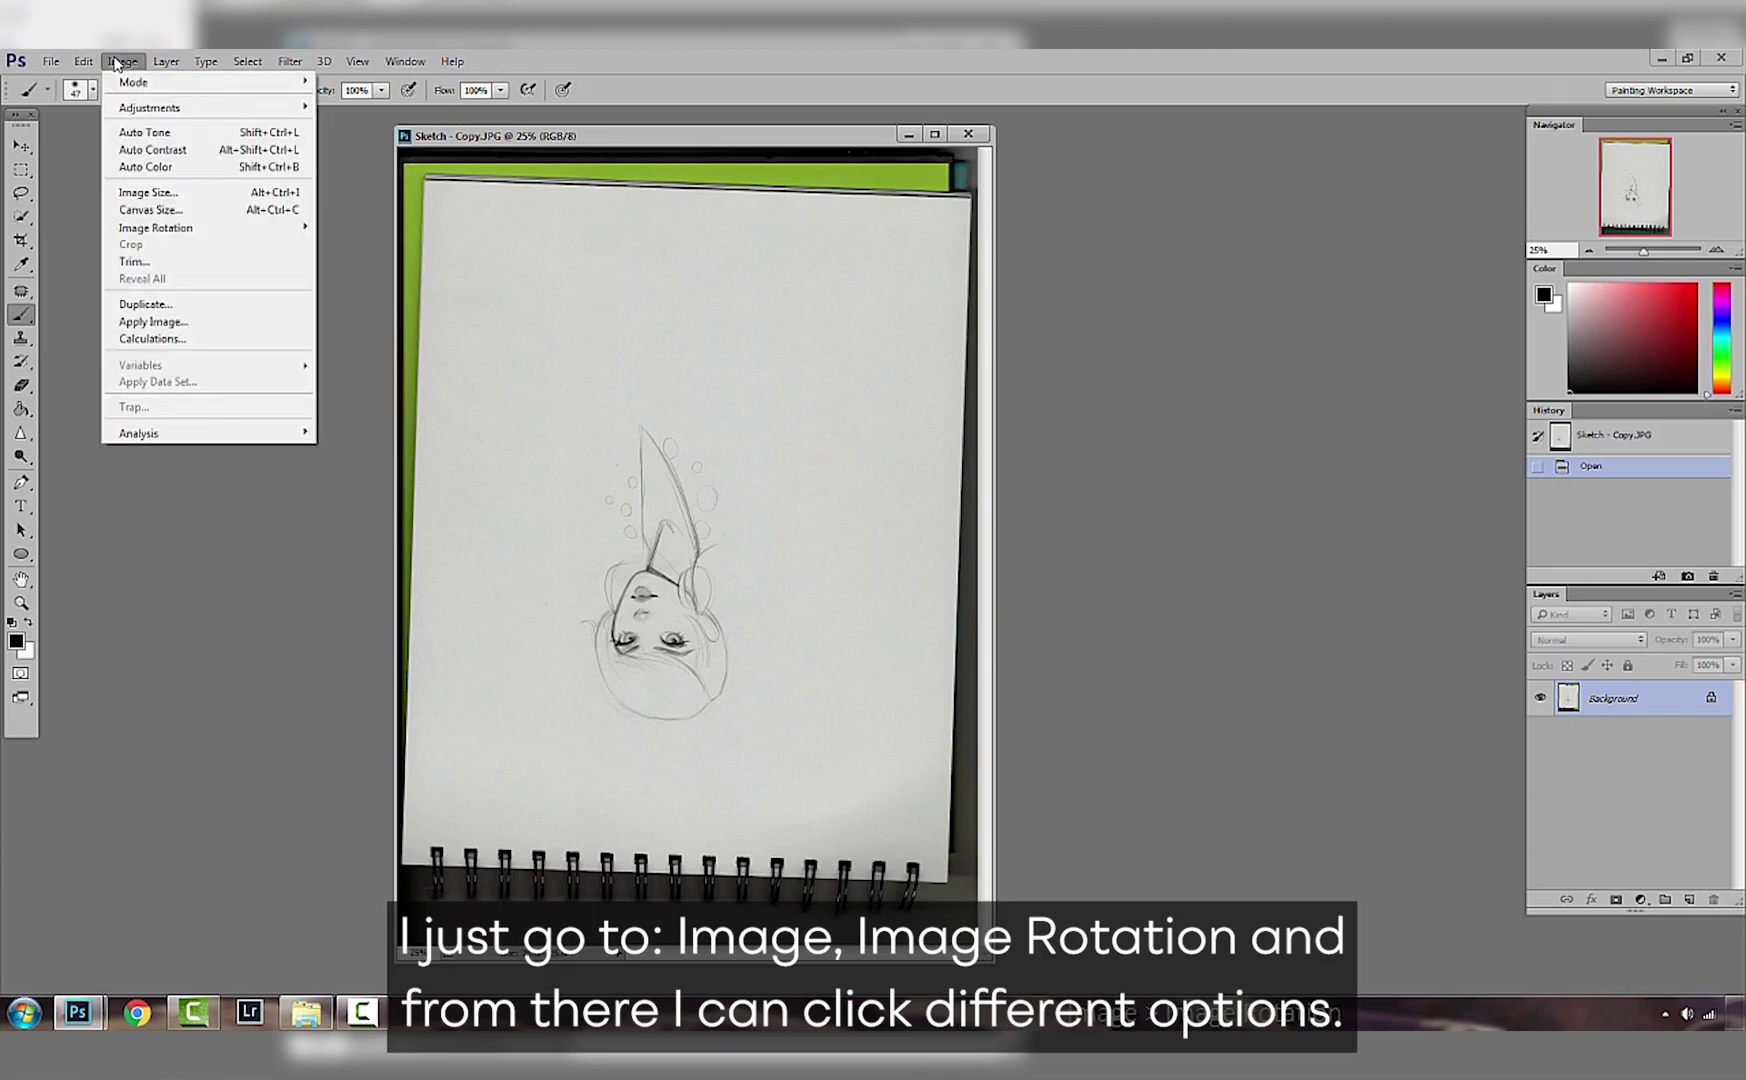
mouse_move(145, 236)
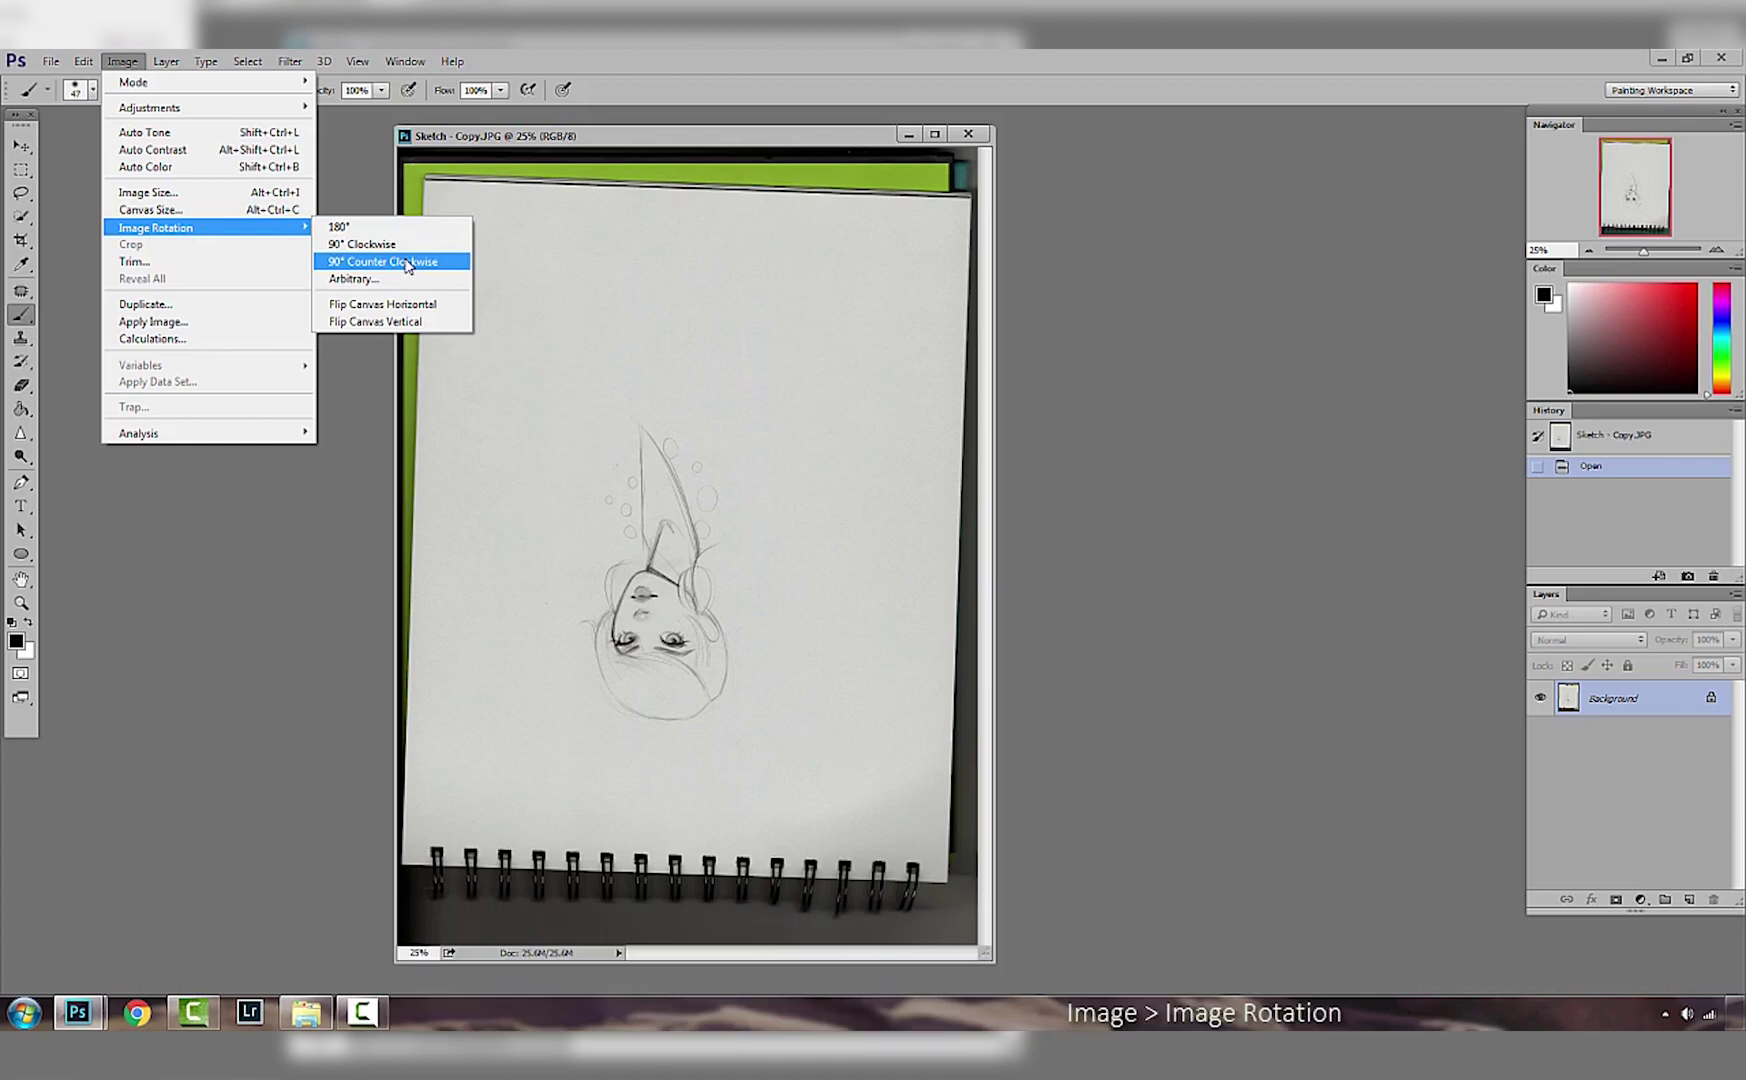
click(407, 249)
click(122, 61)
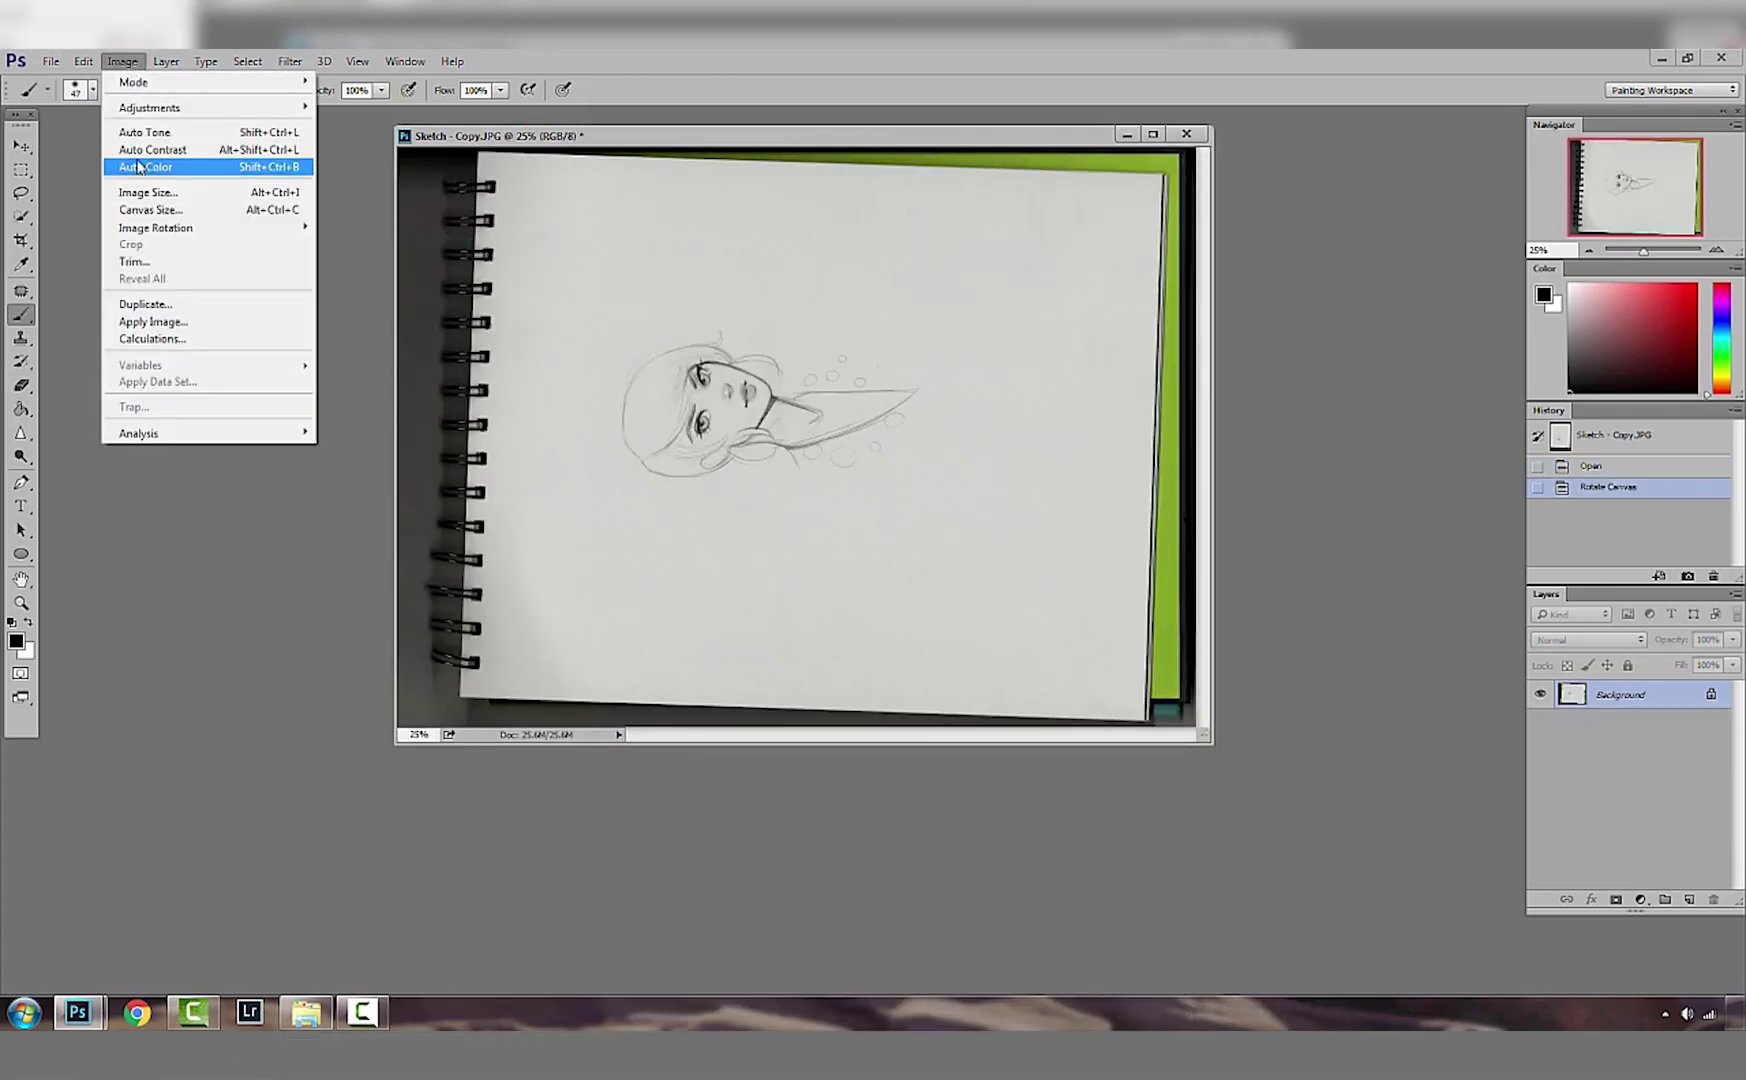
mouse_move(168, 229)
click(398, 249)
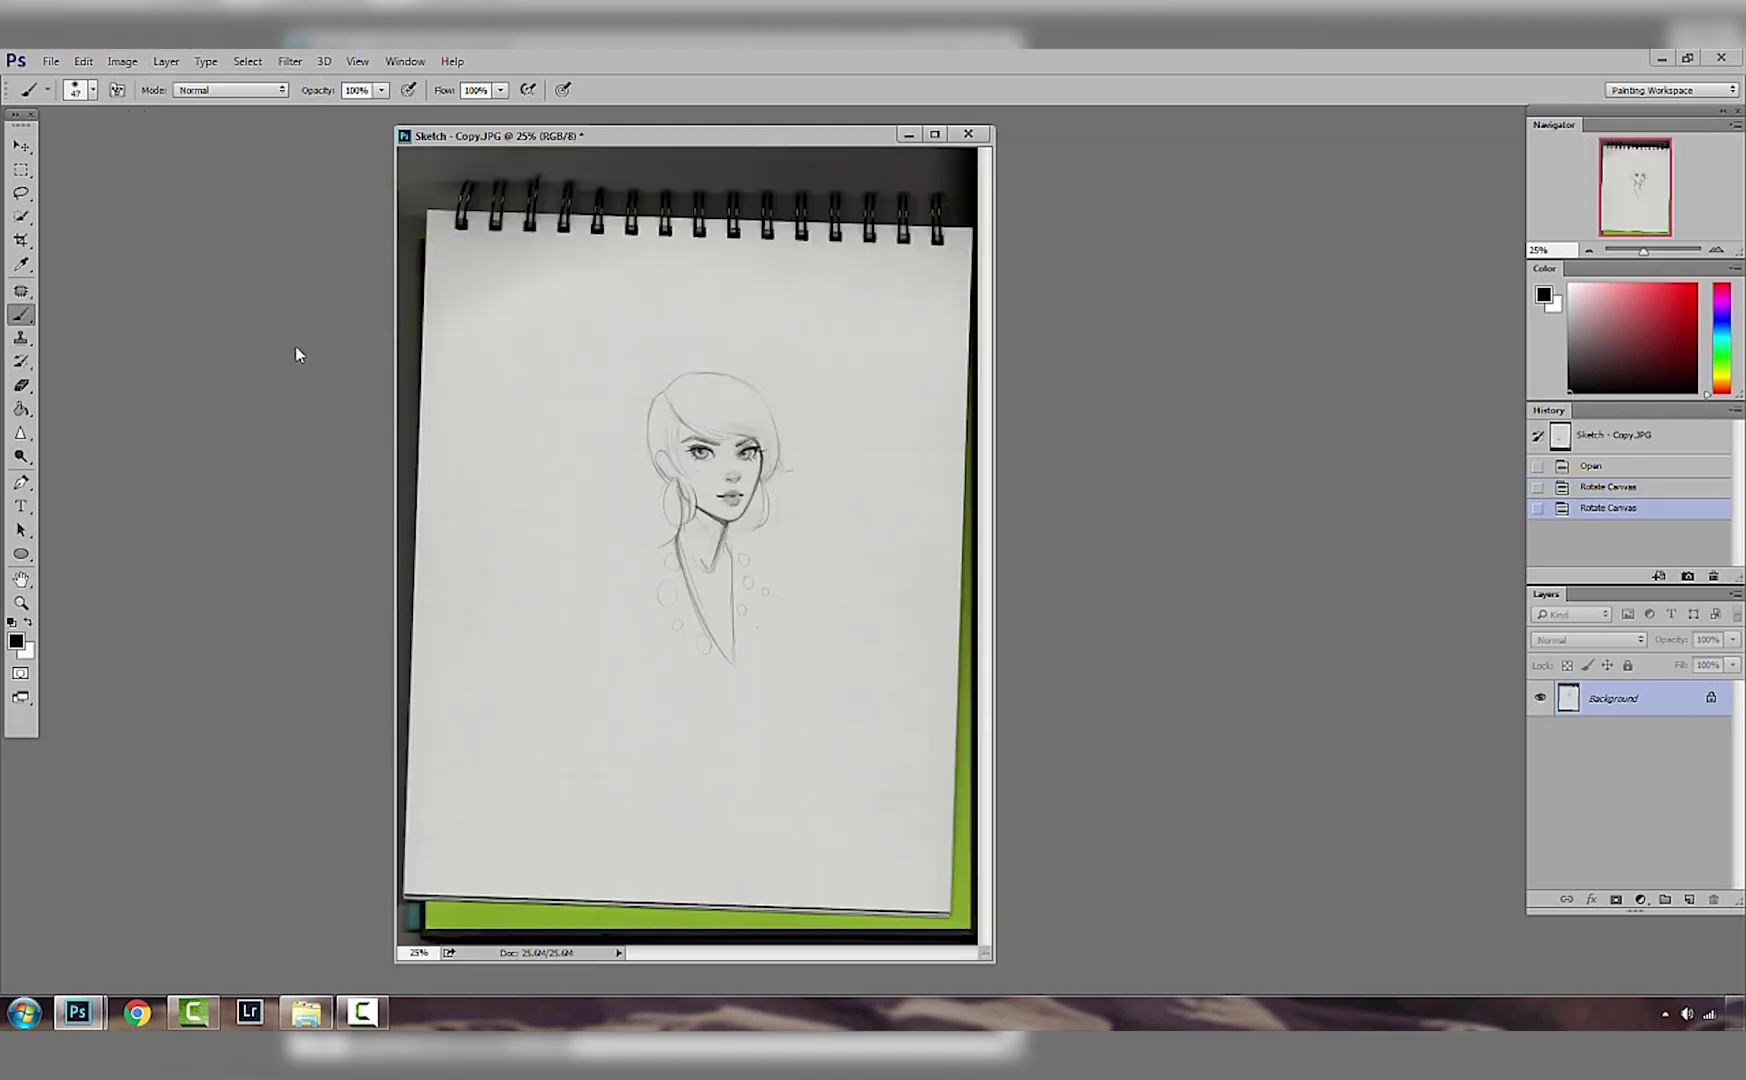
Step: Select the paper below the binding, rotate it about 2° to straighten it, then deselect
click(21, 170)
drag(426, 210, 958, 877)
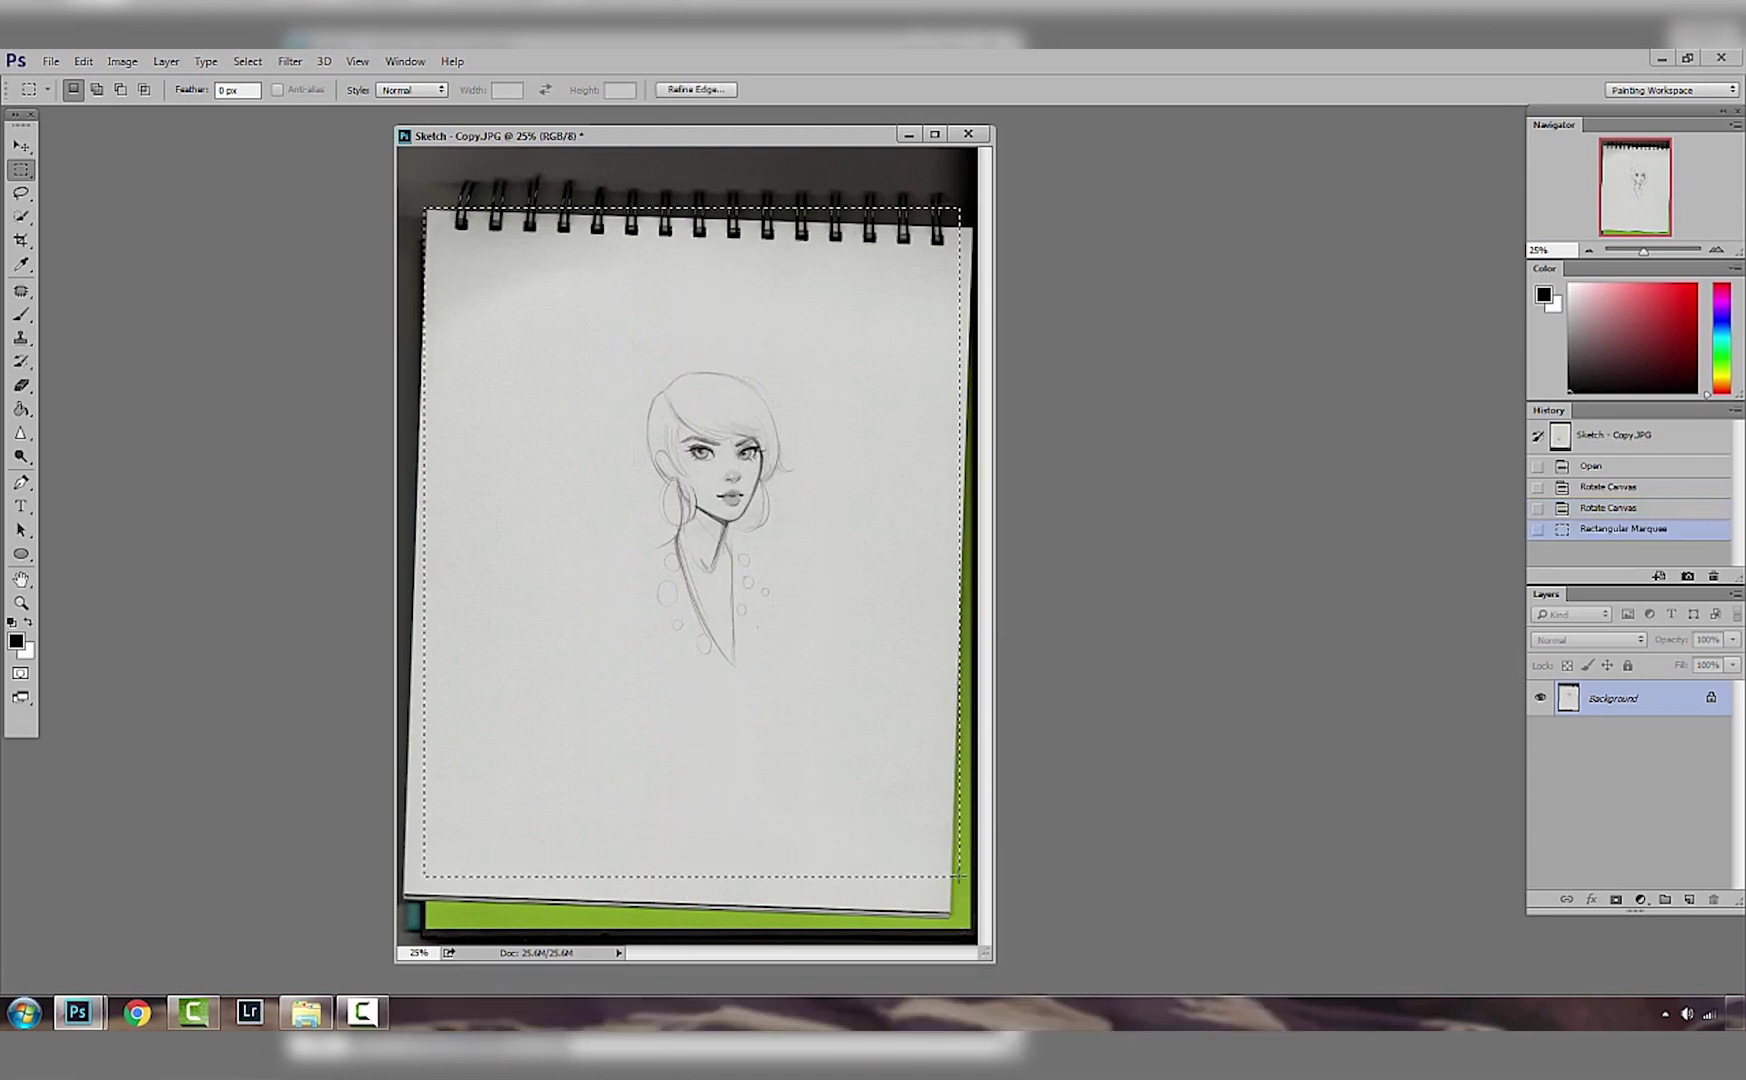
click(24, 150)
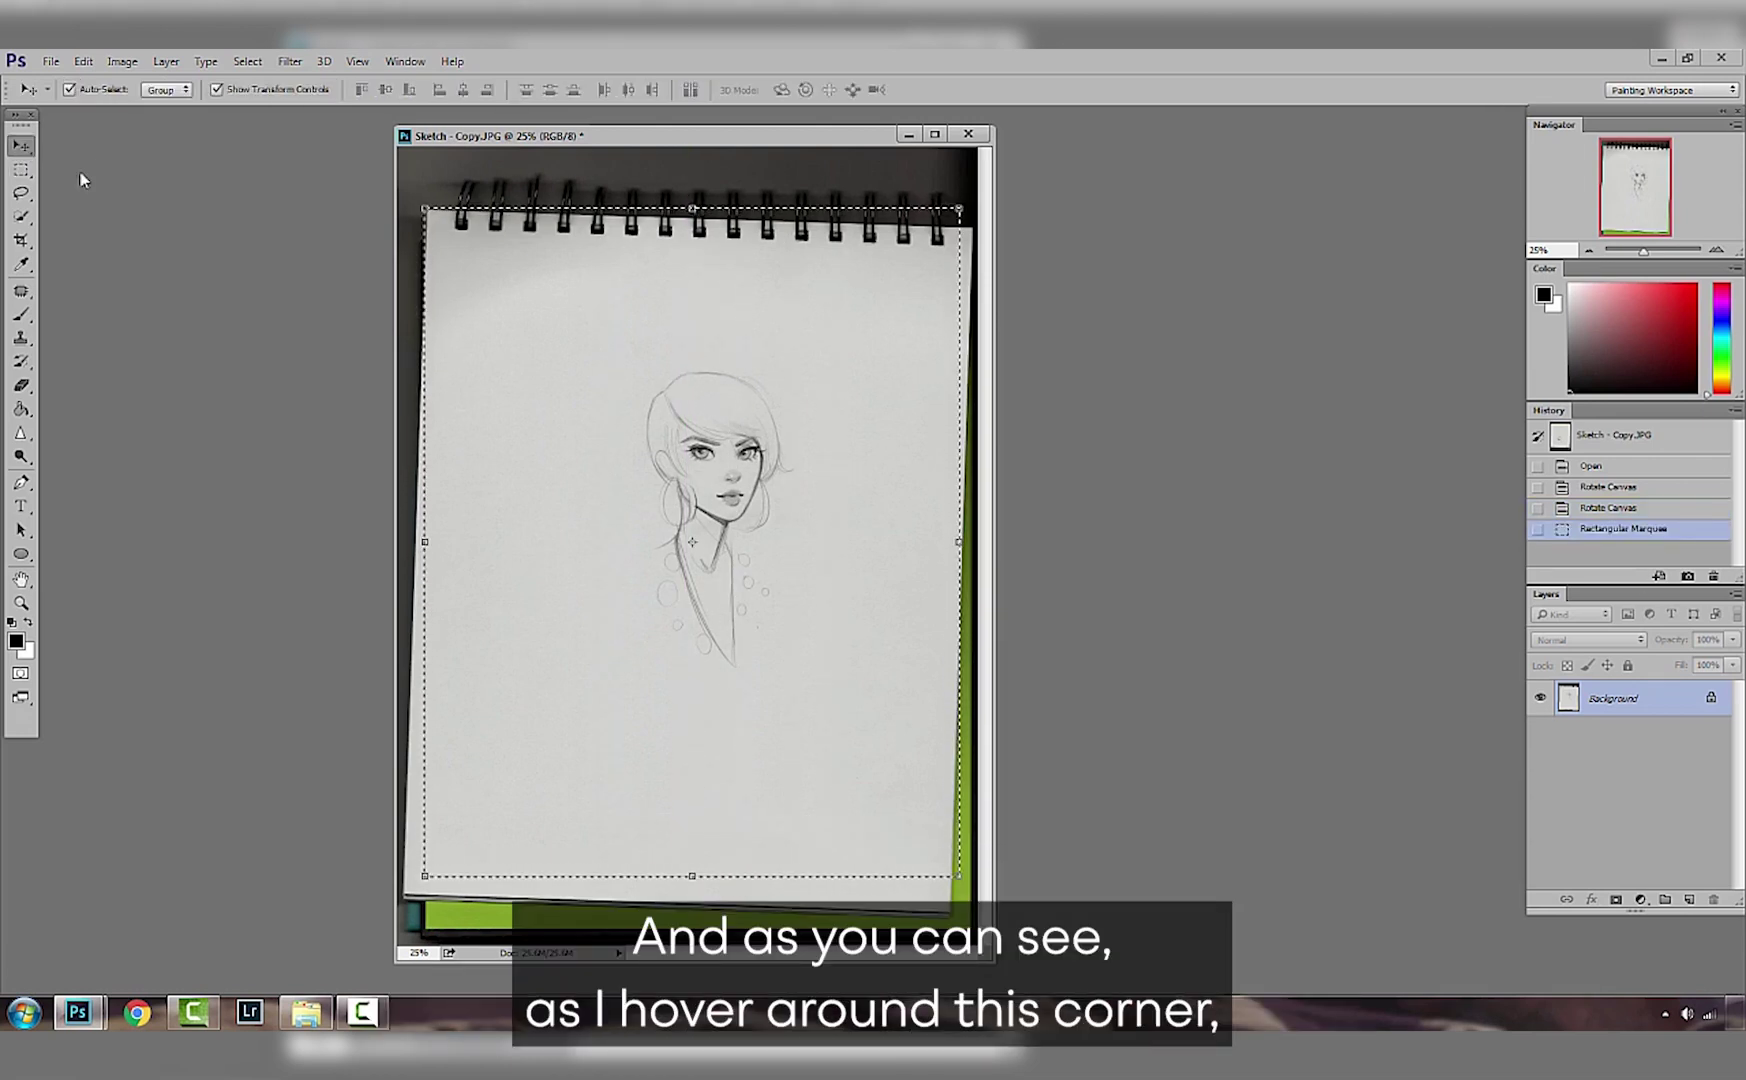
click(962, 889)
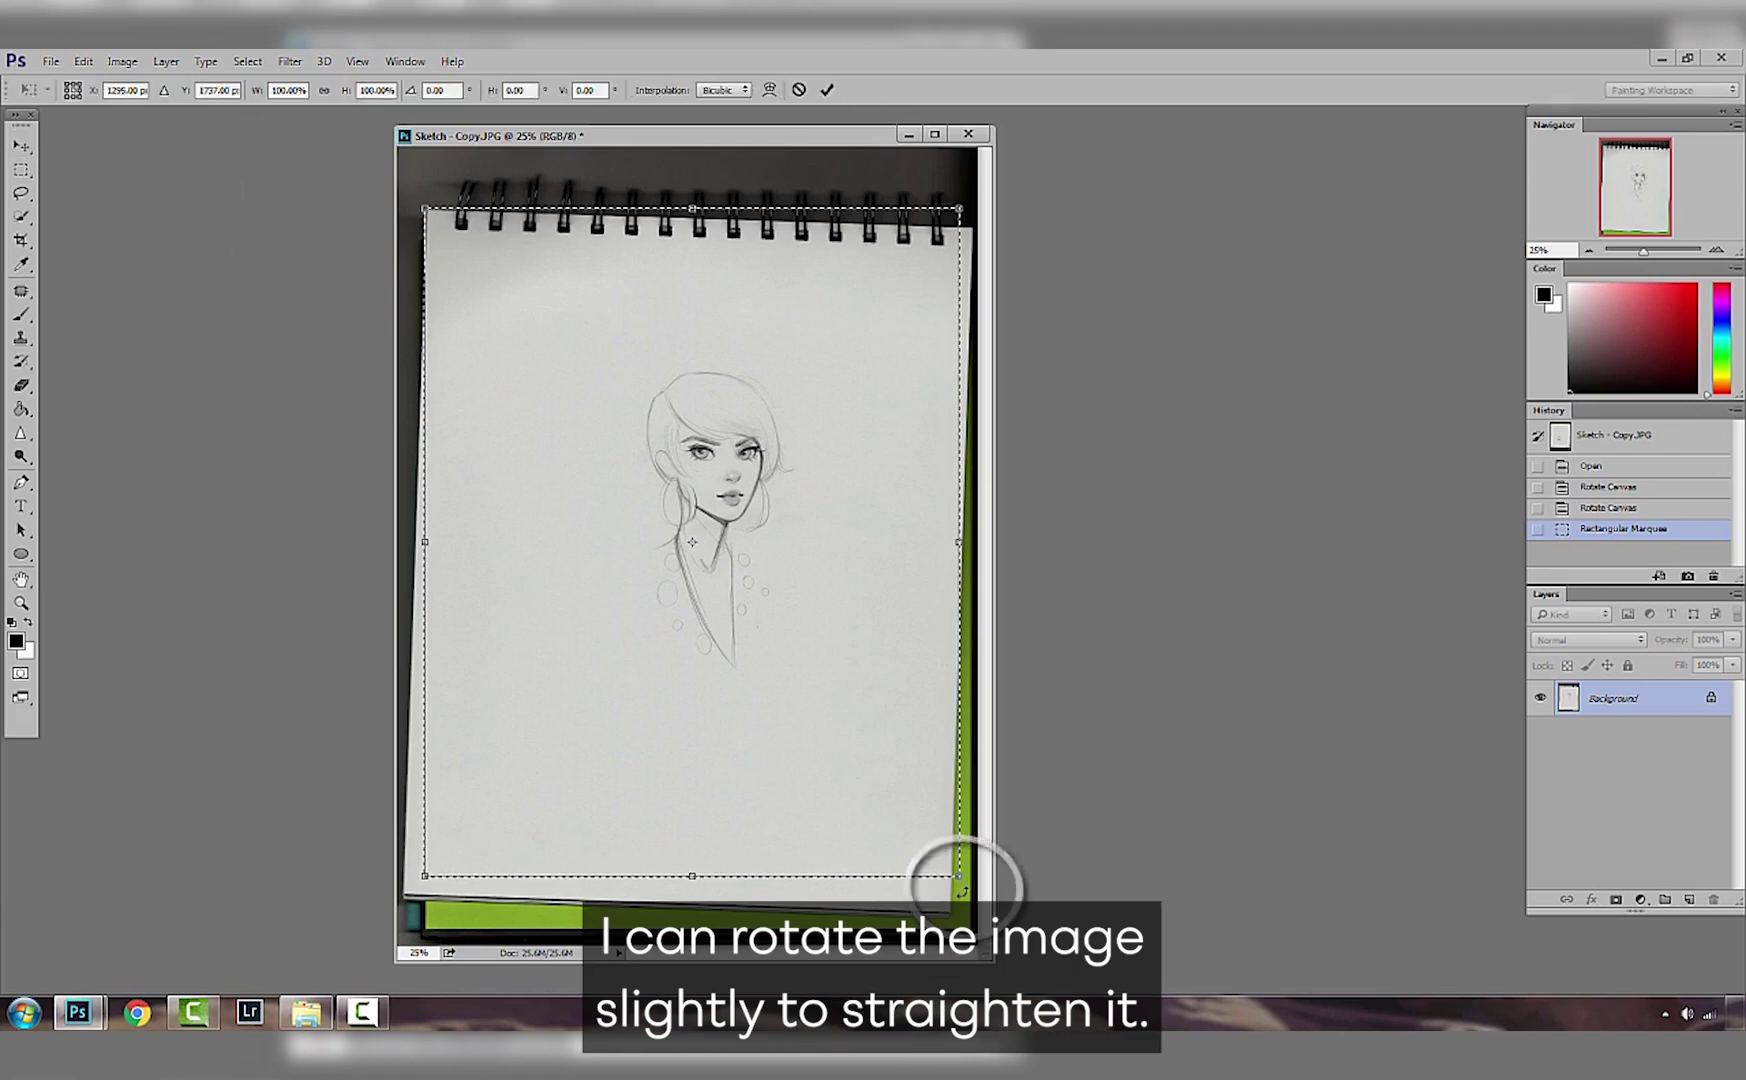
mouse_move(962, 889)
mouse_down()
mouse_move(975, 882)
mouse_move(948, 888)
mouse_up()
key(Return)
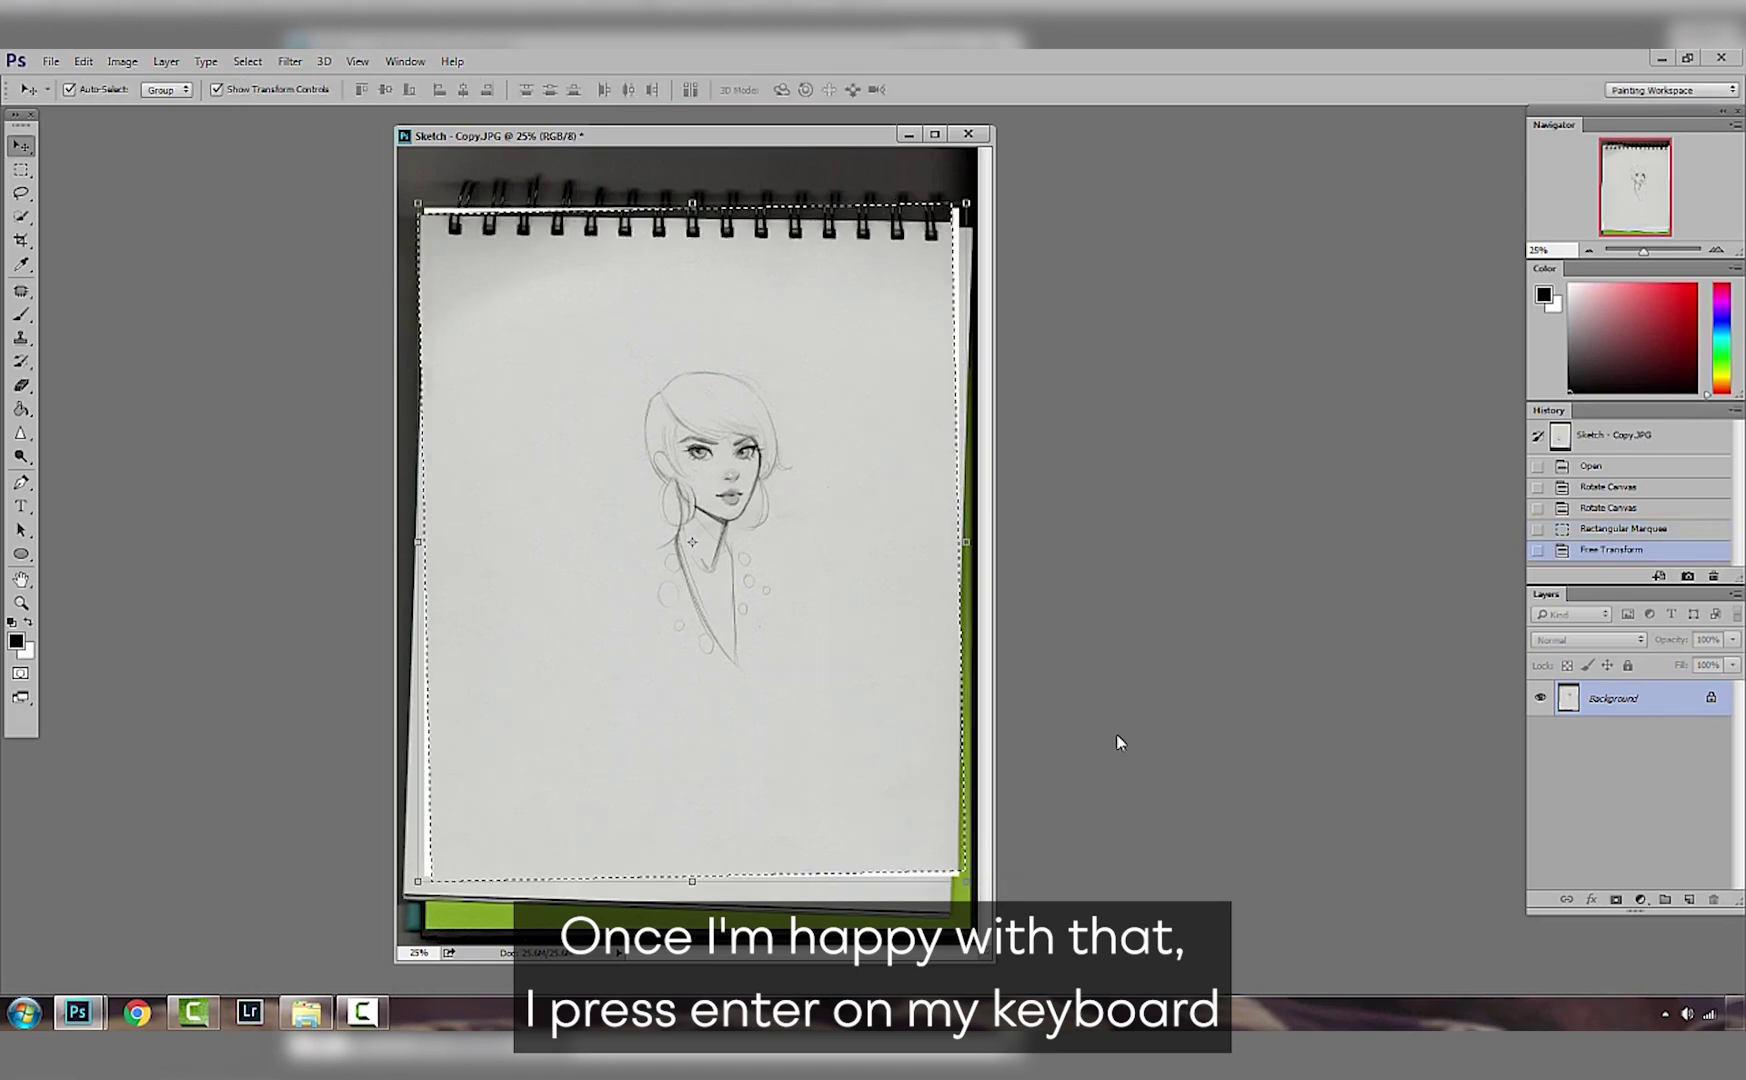
click(249, 62)
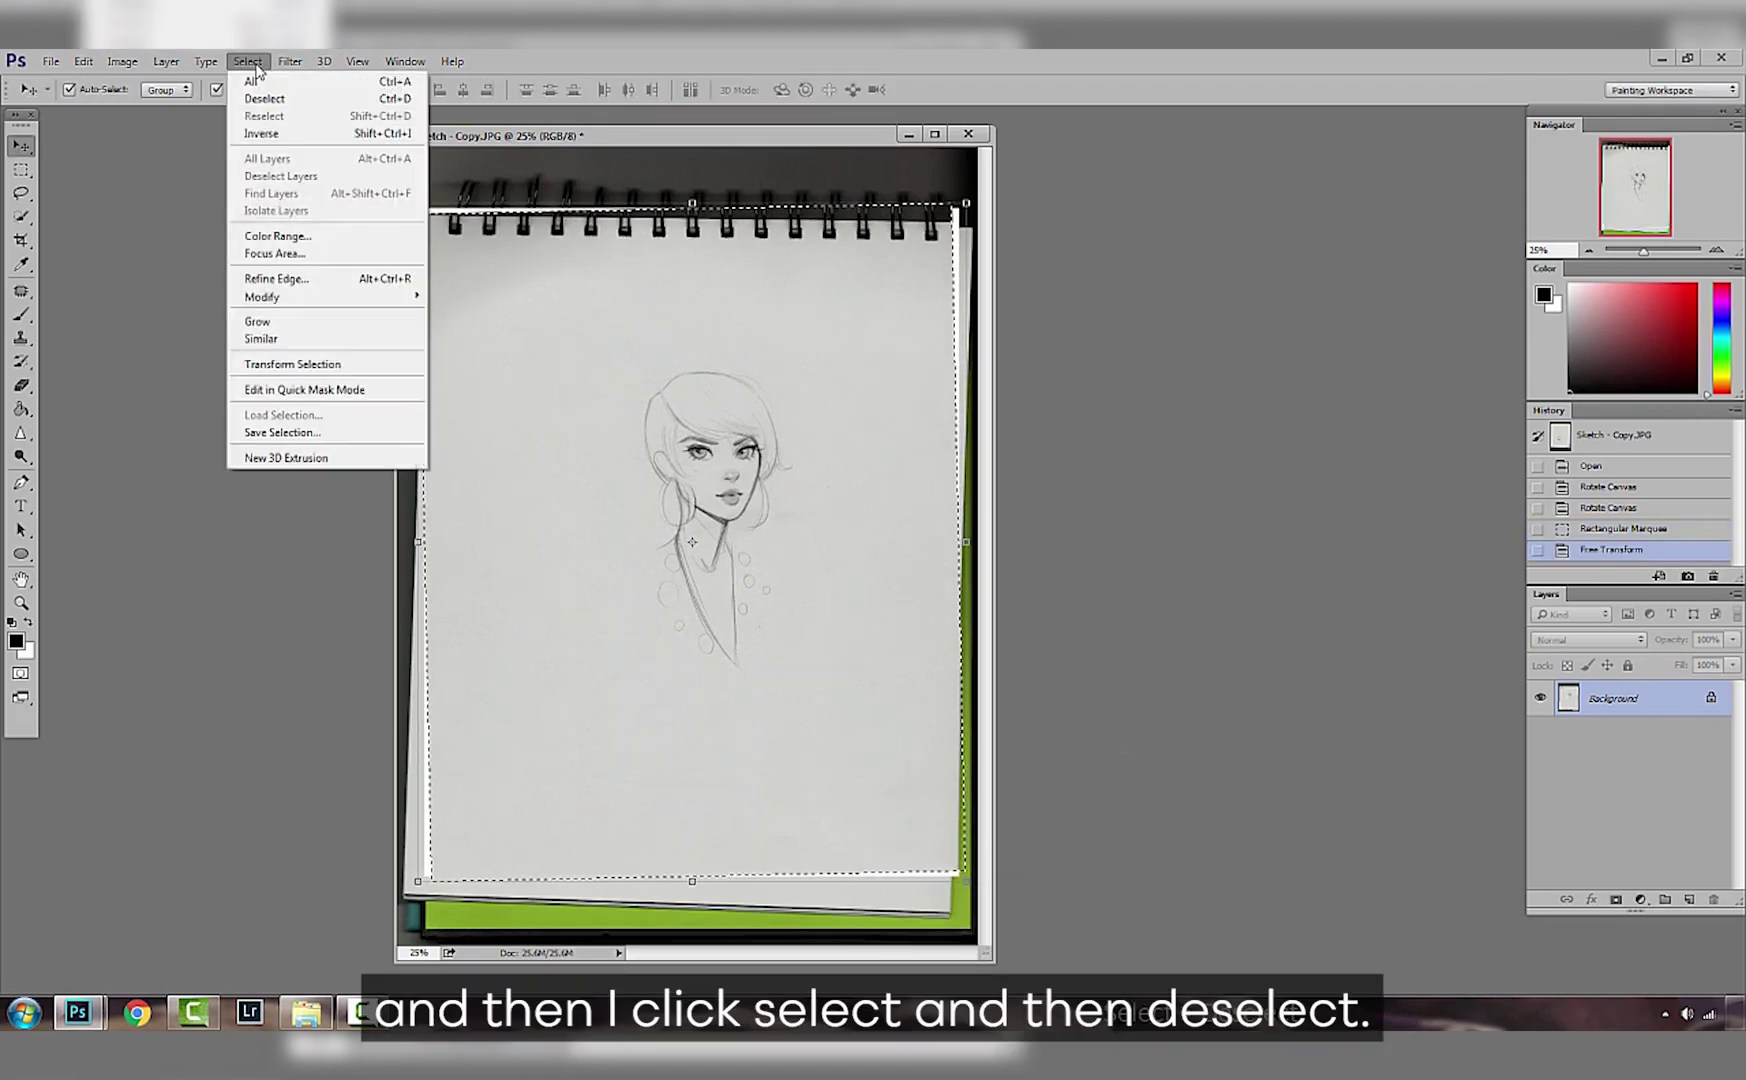
click(257, 99)
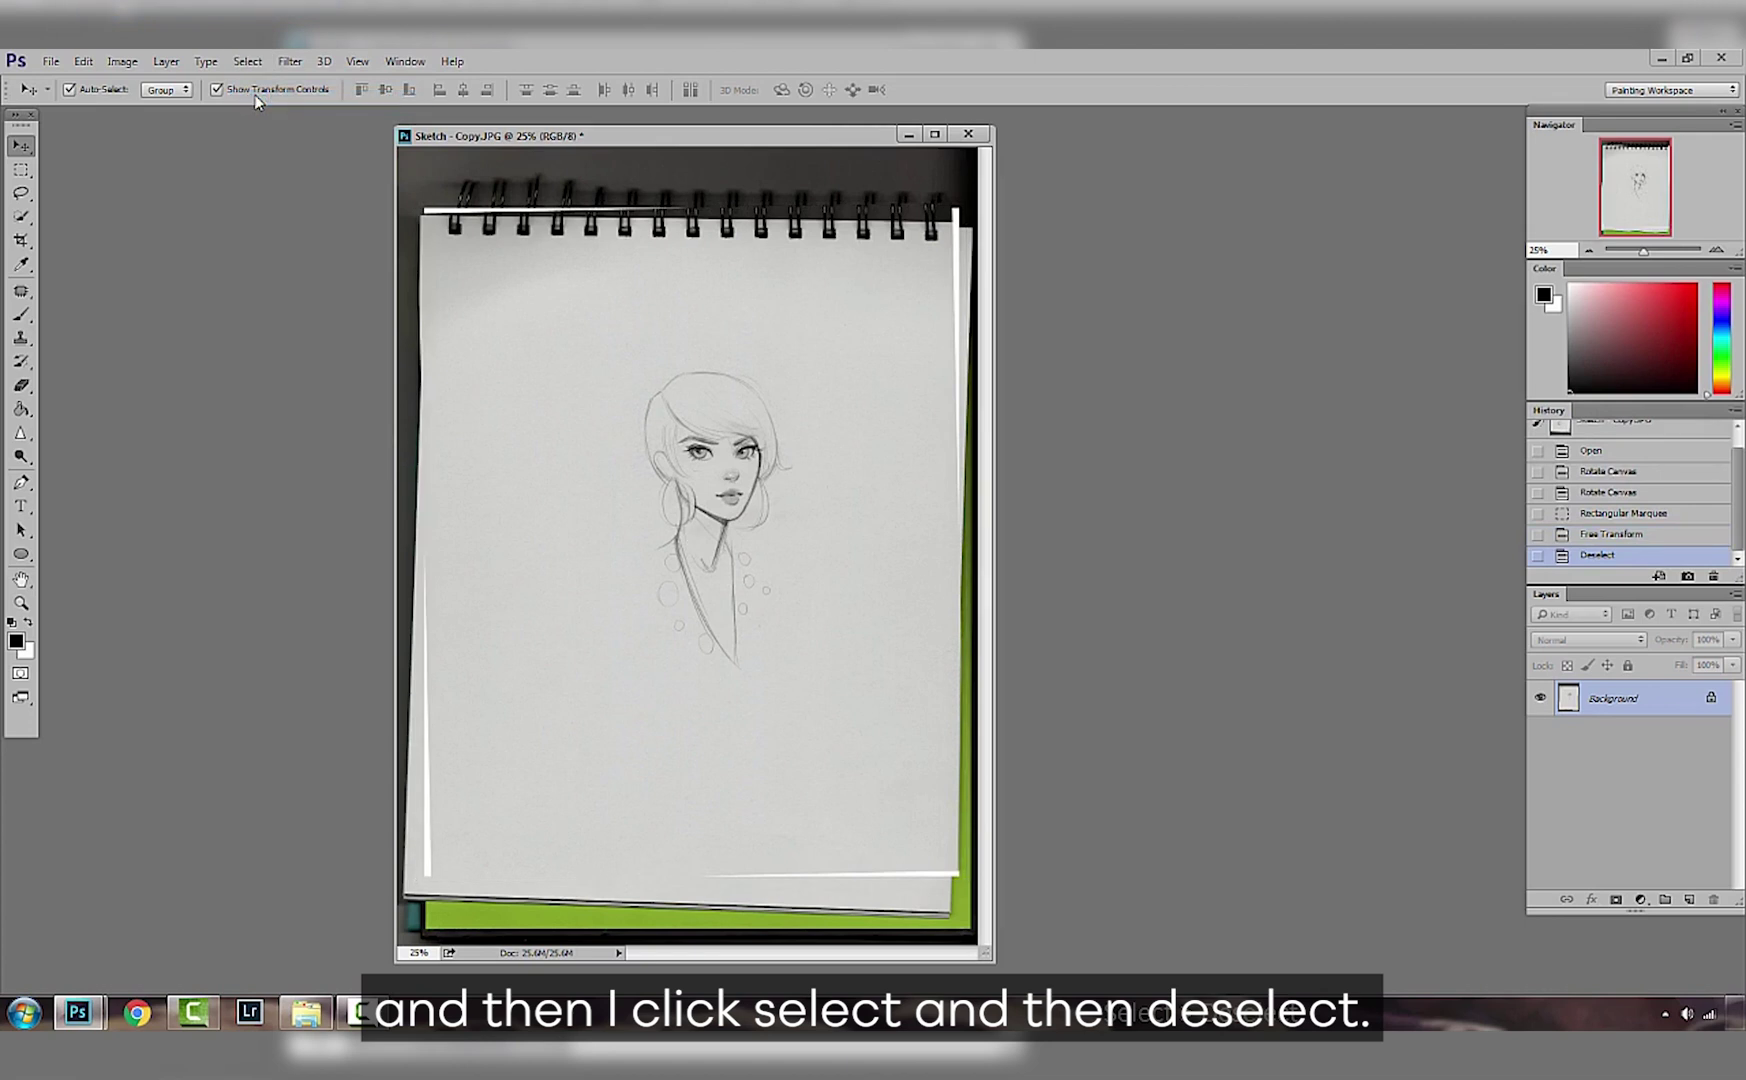
Step: Crop to the portrait on plain paper, then enlarge the window and zoom in
click(22, 241)
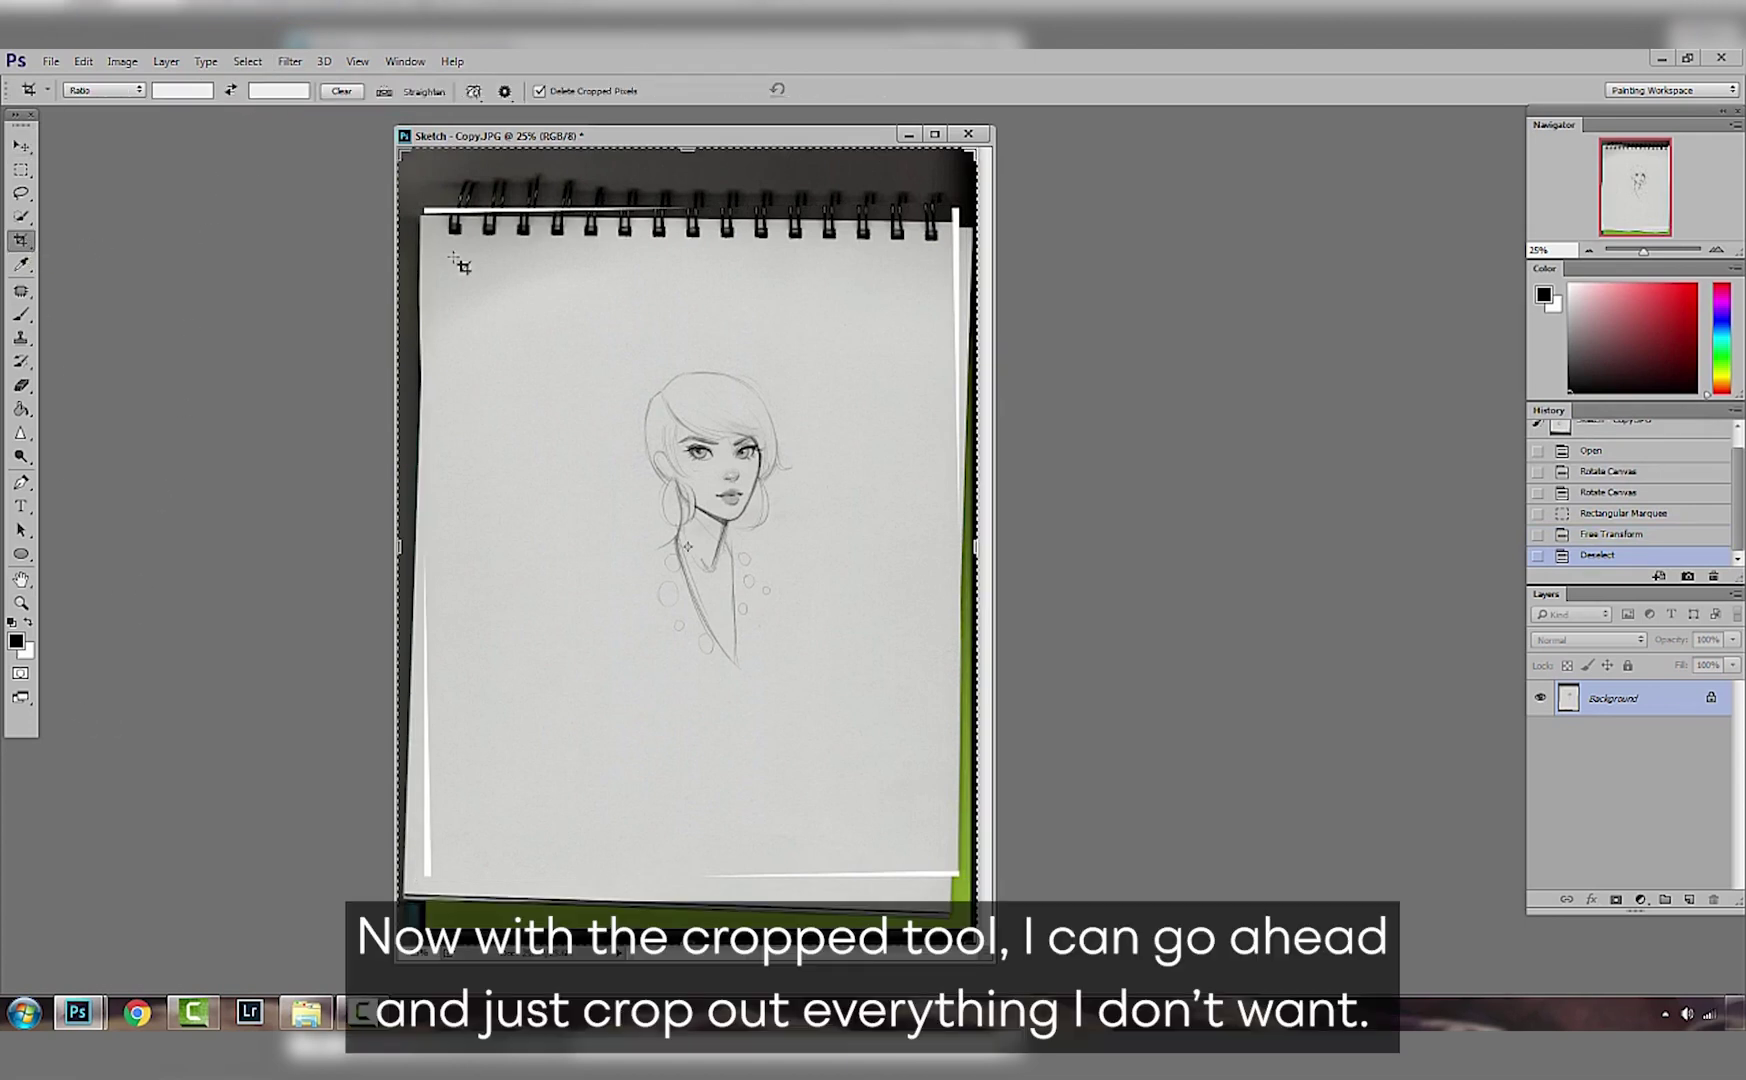
drag(547, 322, 878, 772)
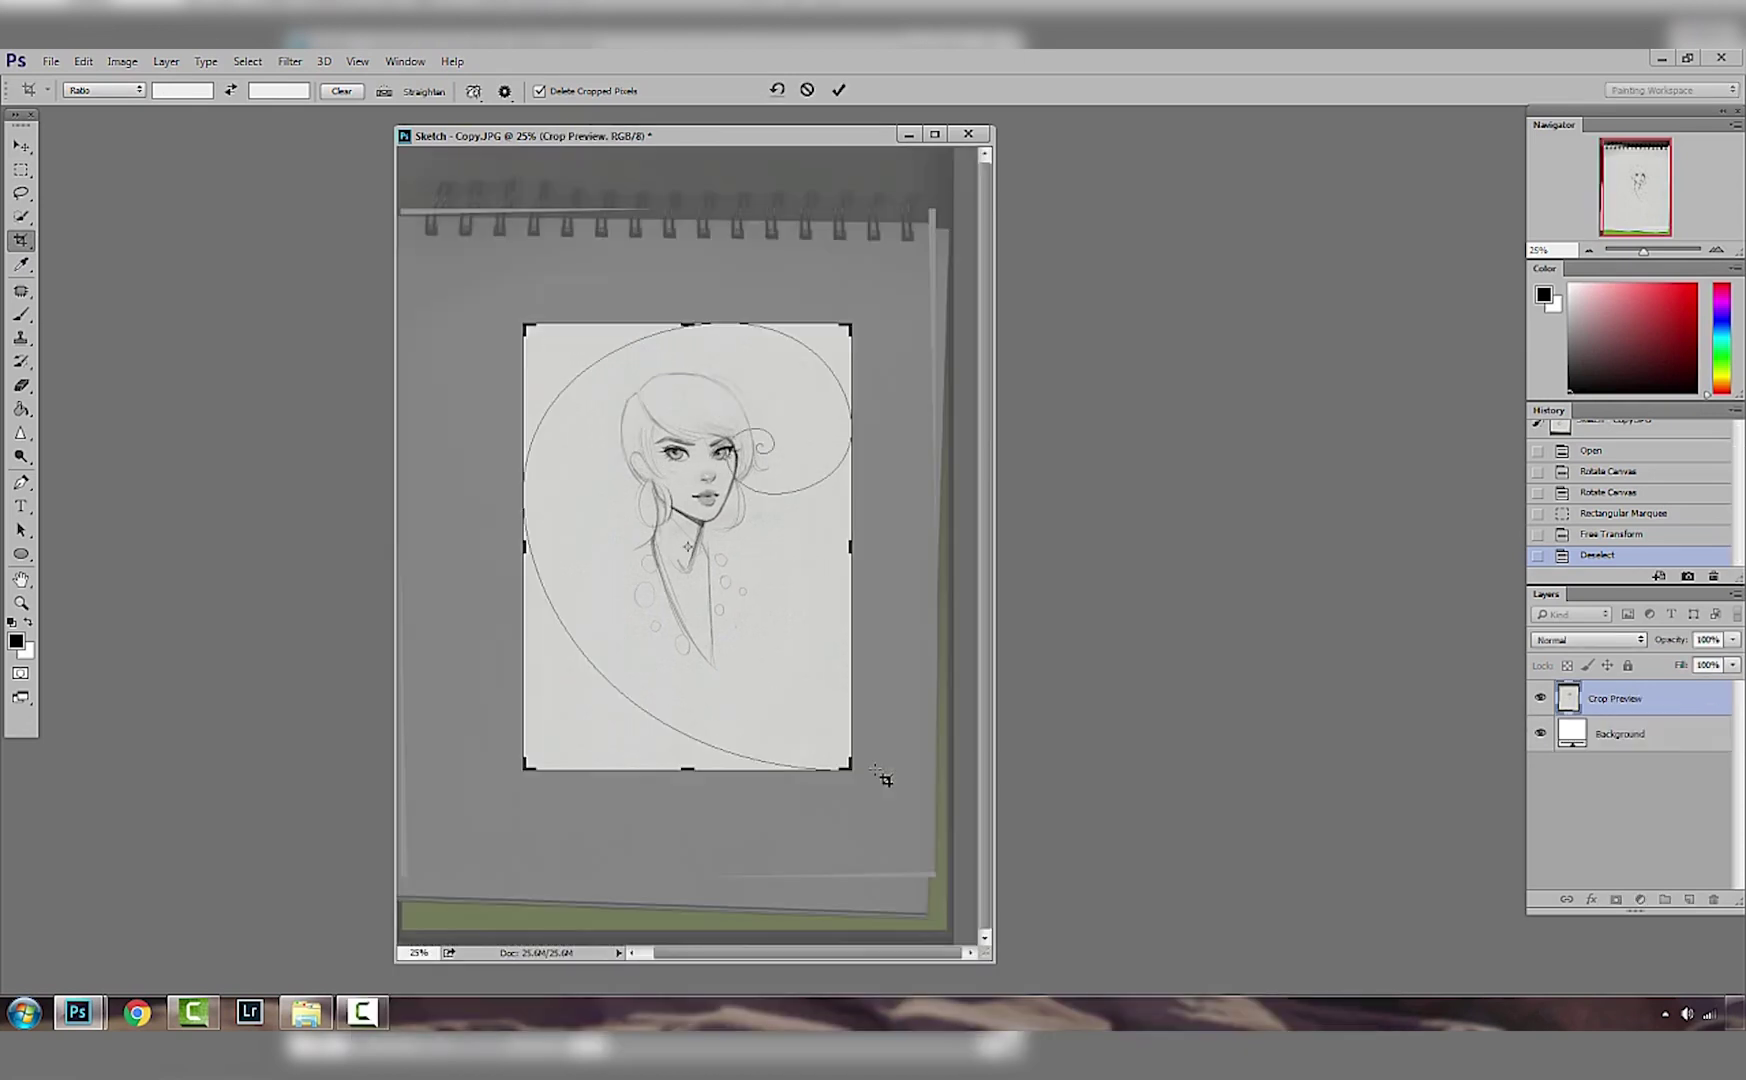
key(Return)
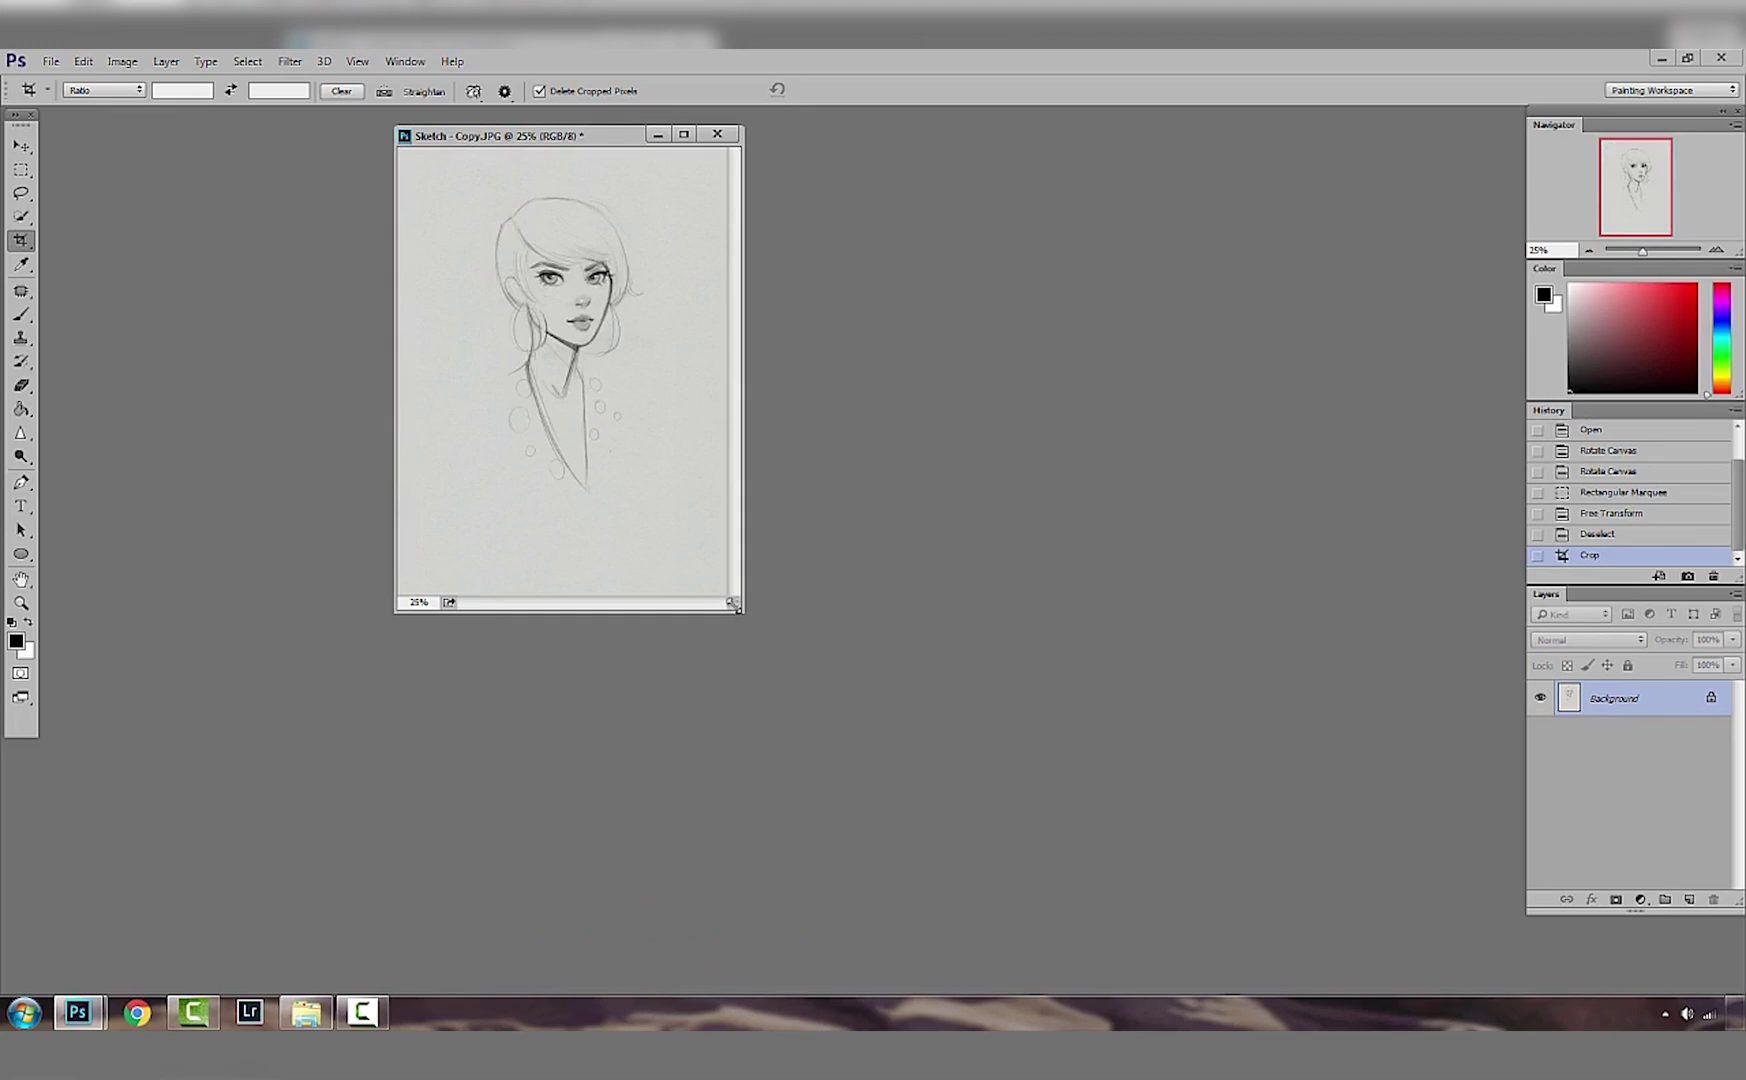
mouse_move(746, 618)
mouse_down()
mouse_move(877, 753)
mouse_move(1140, 888)
mouse_up()
key(ctrl+plus)
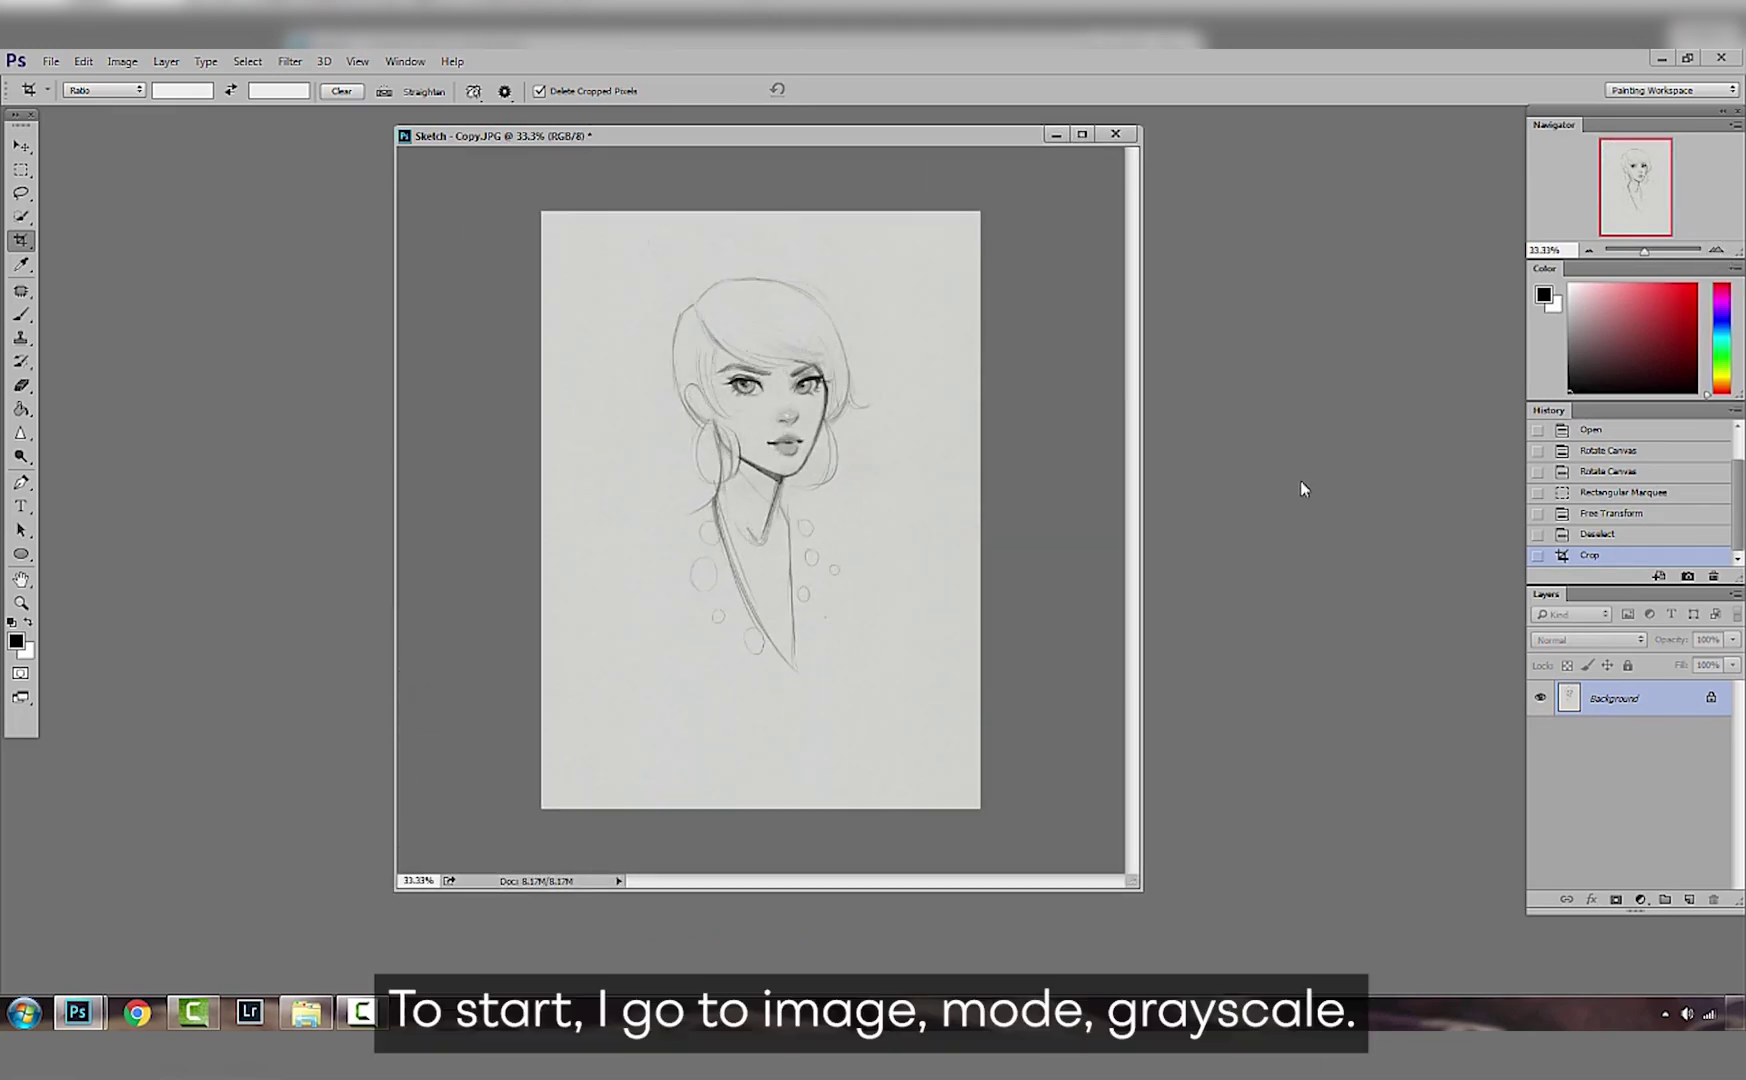
Step: Convert the image to Grayscale mode and then back to RGB Color
click(132, 62)
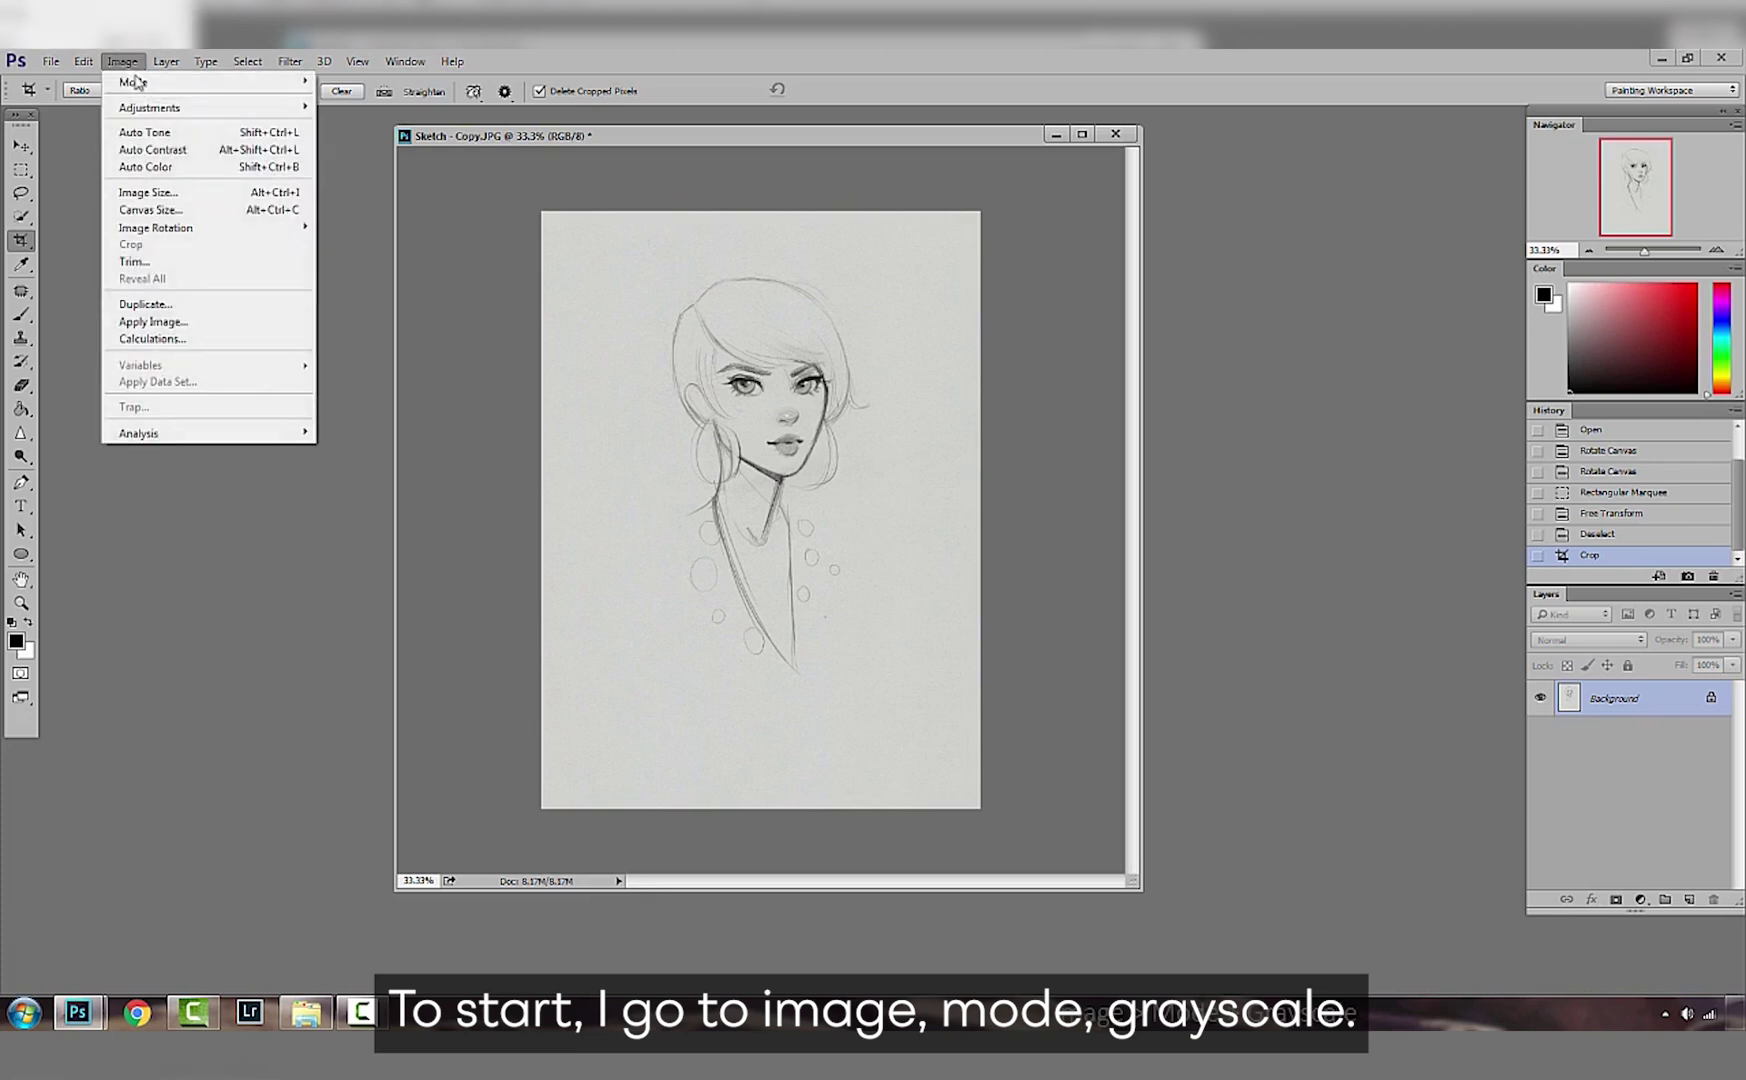
mouse_move(140, 85)
click(345, 99)
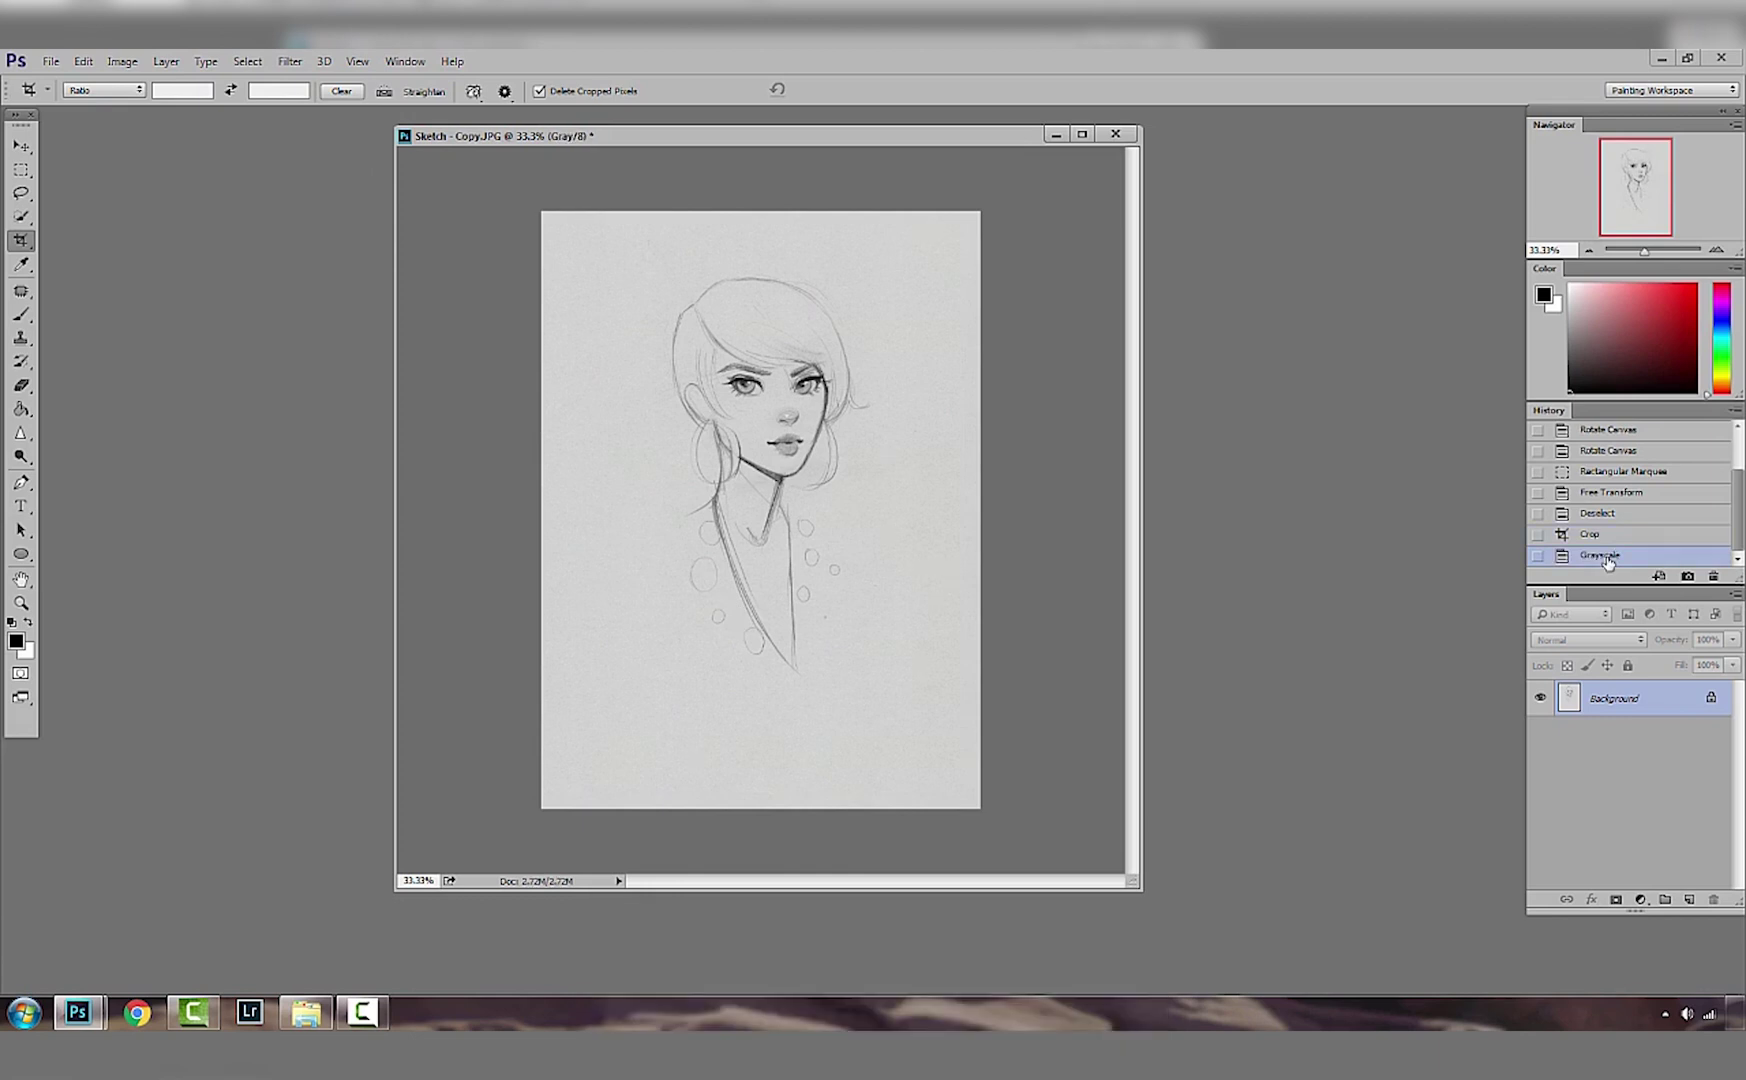
click(122, 61)
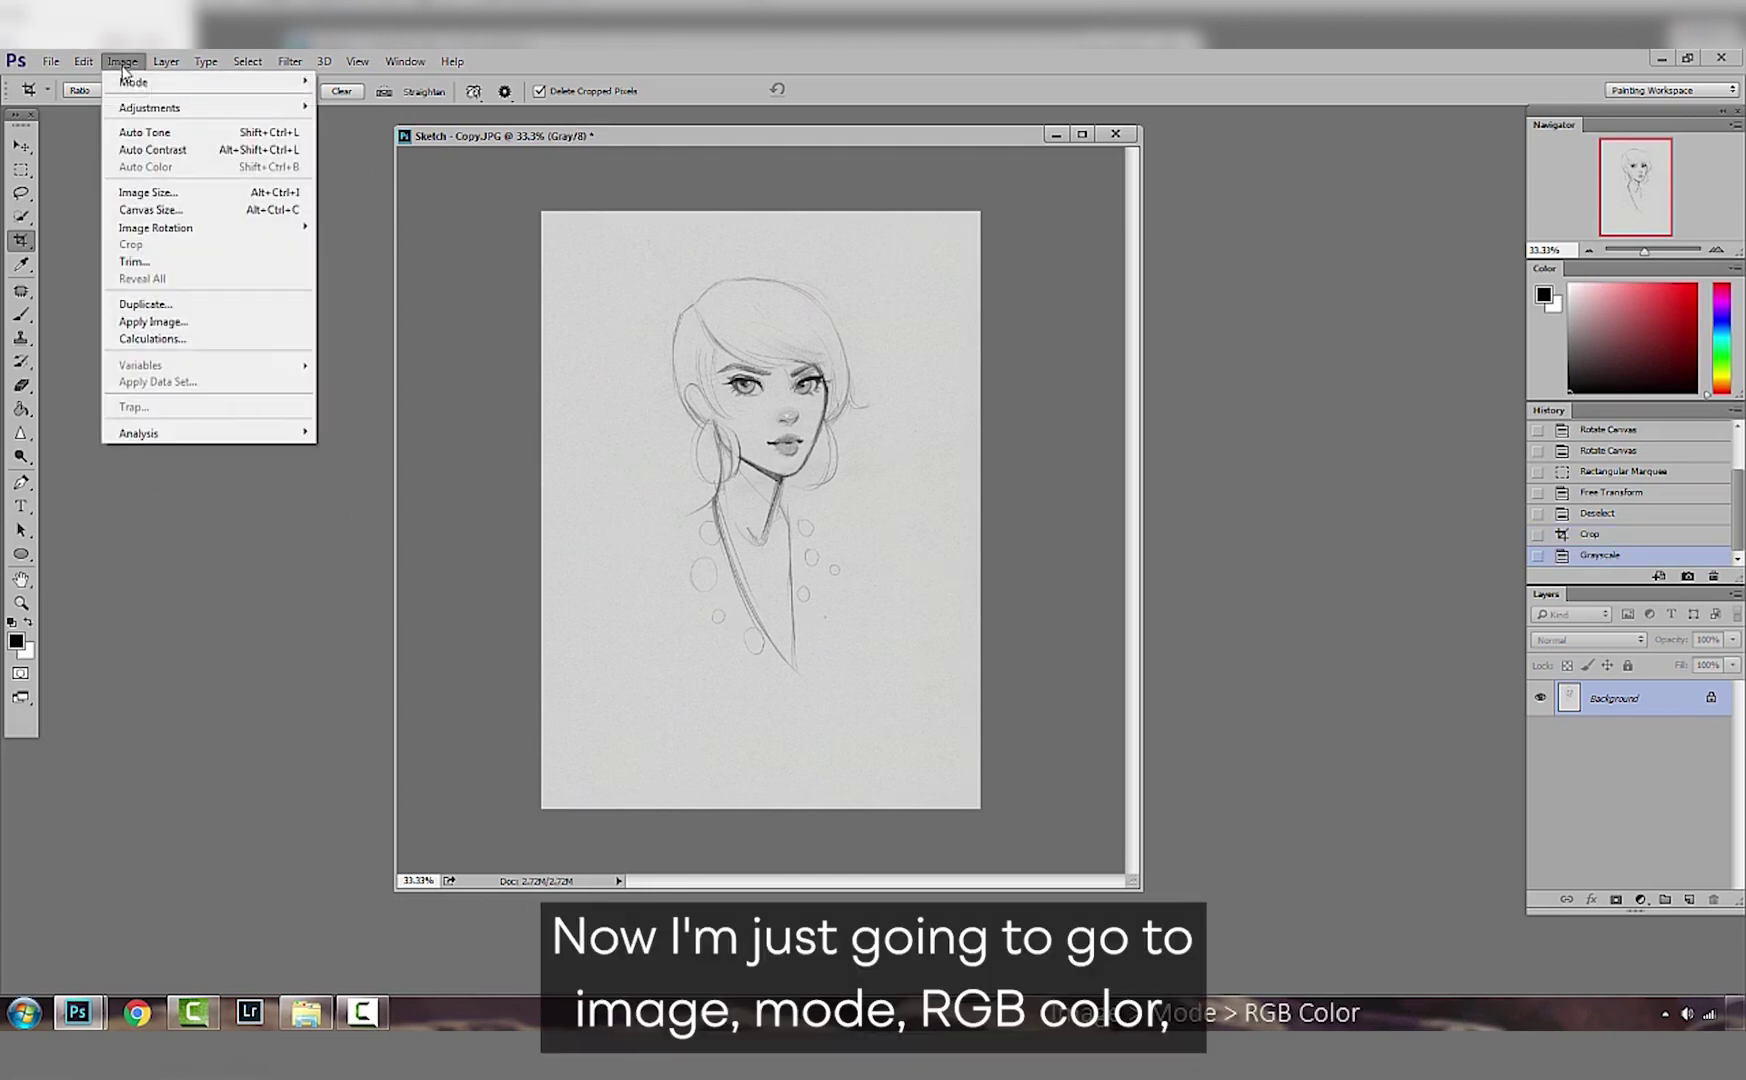
mouse_move(127, 83)
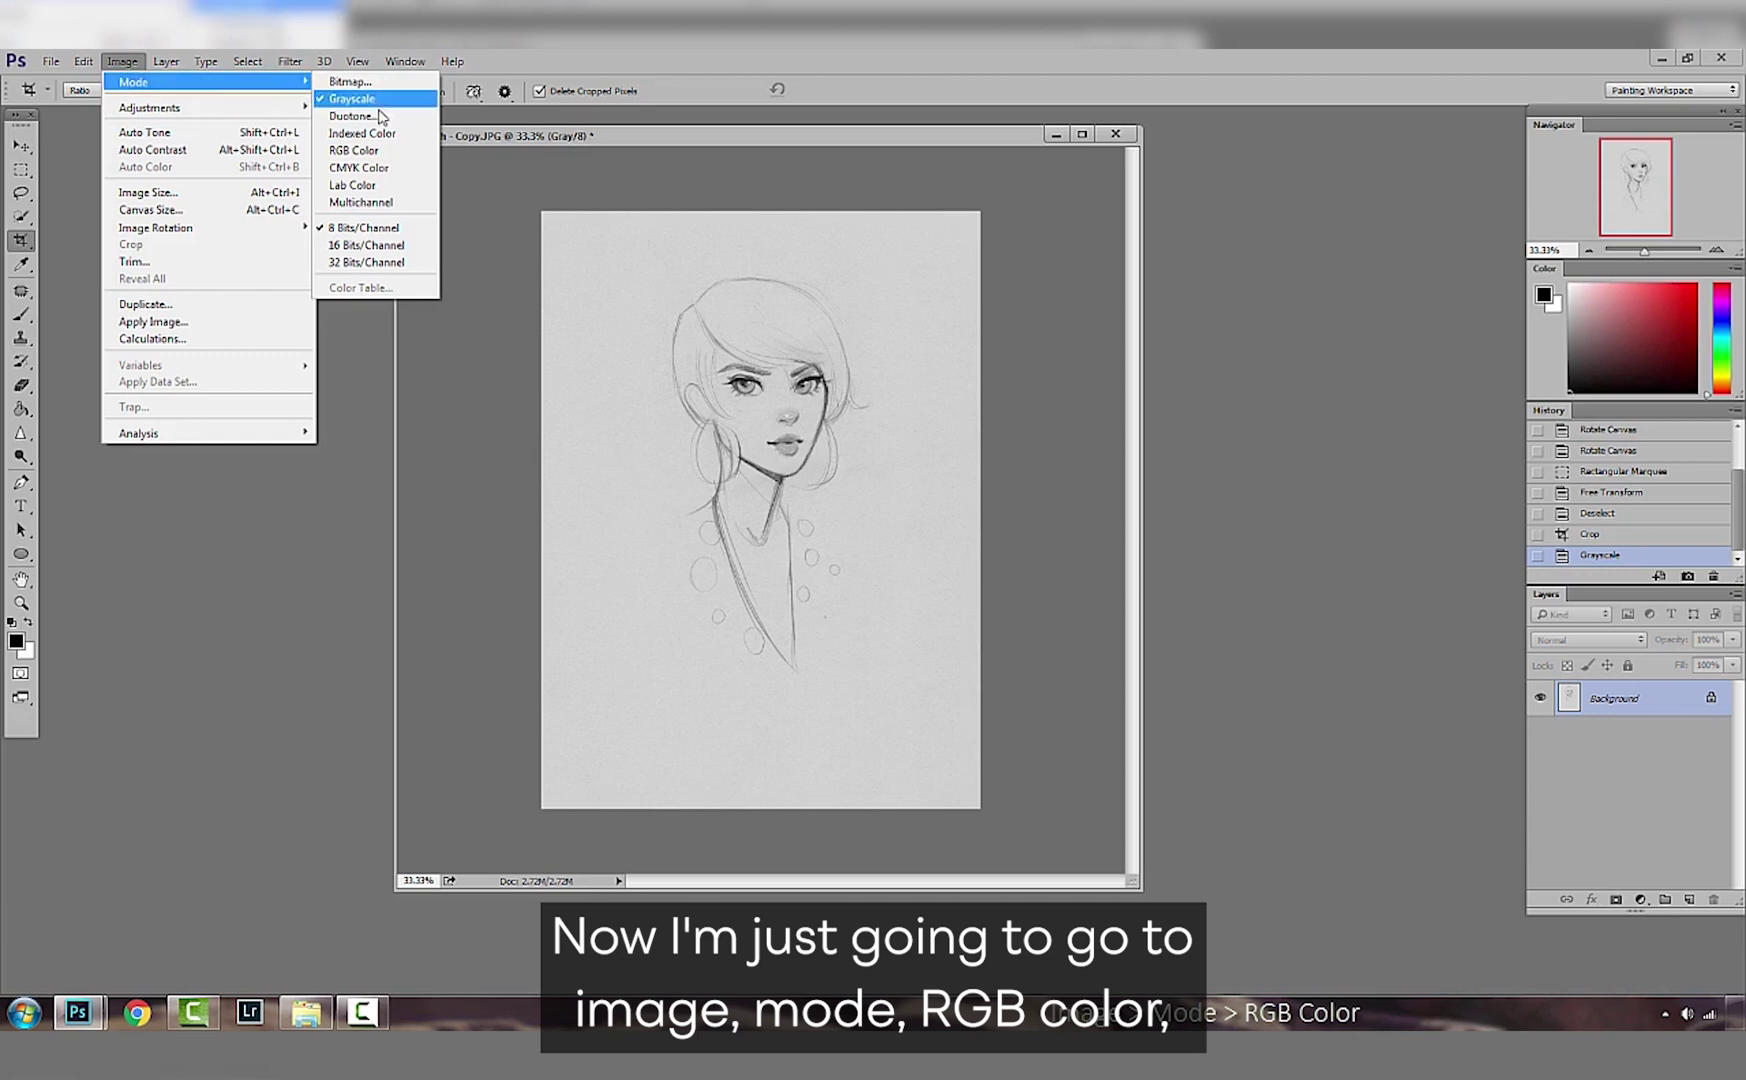
click(375, 152)
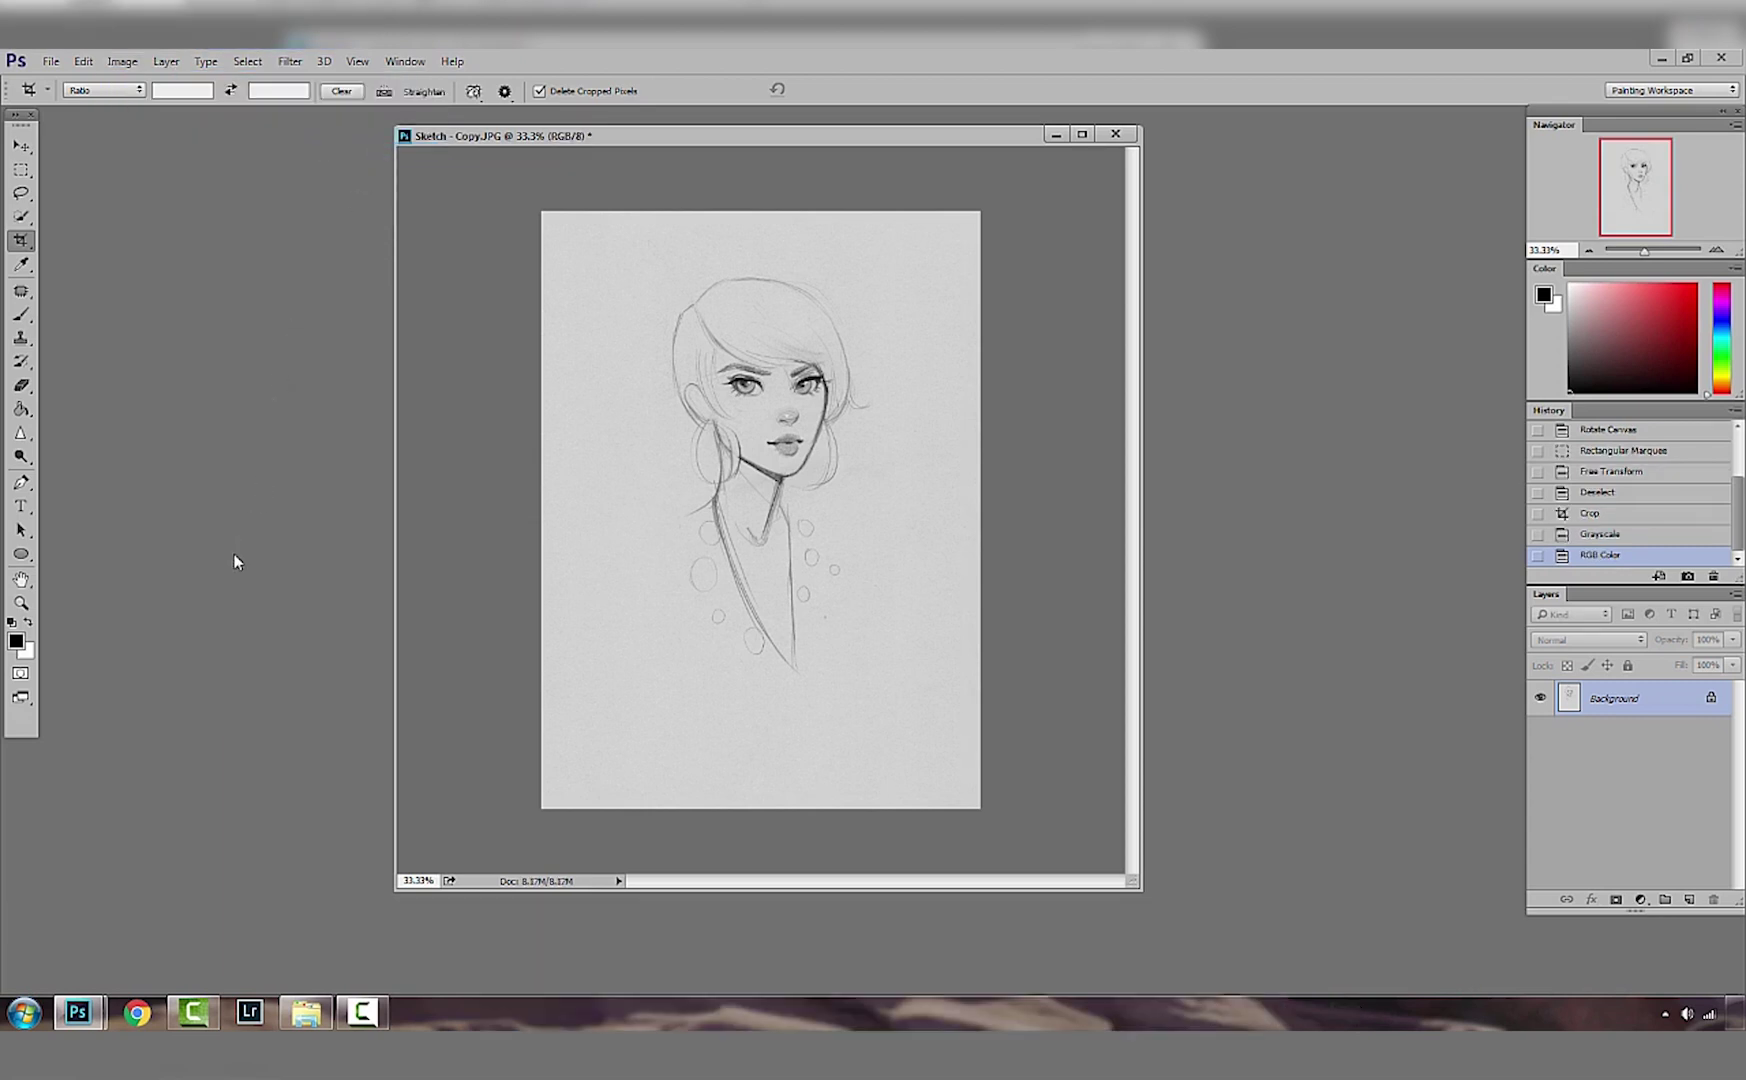
Step: Sample the paper background, then change the foreground colour to pure white (ffffff)
click(21, 264)
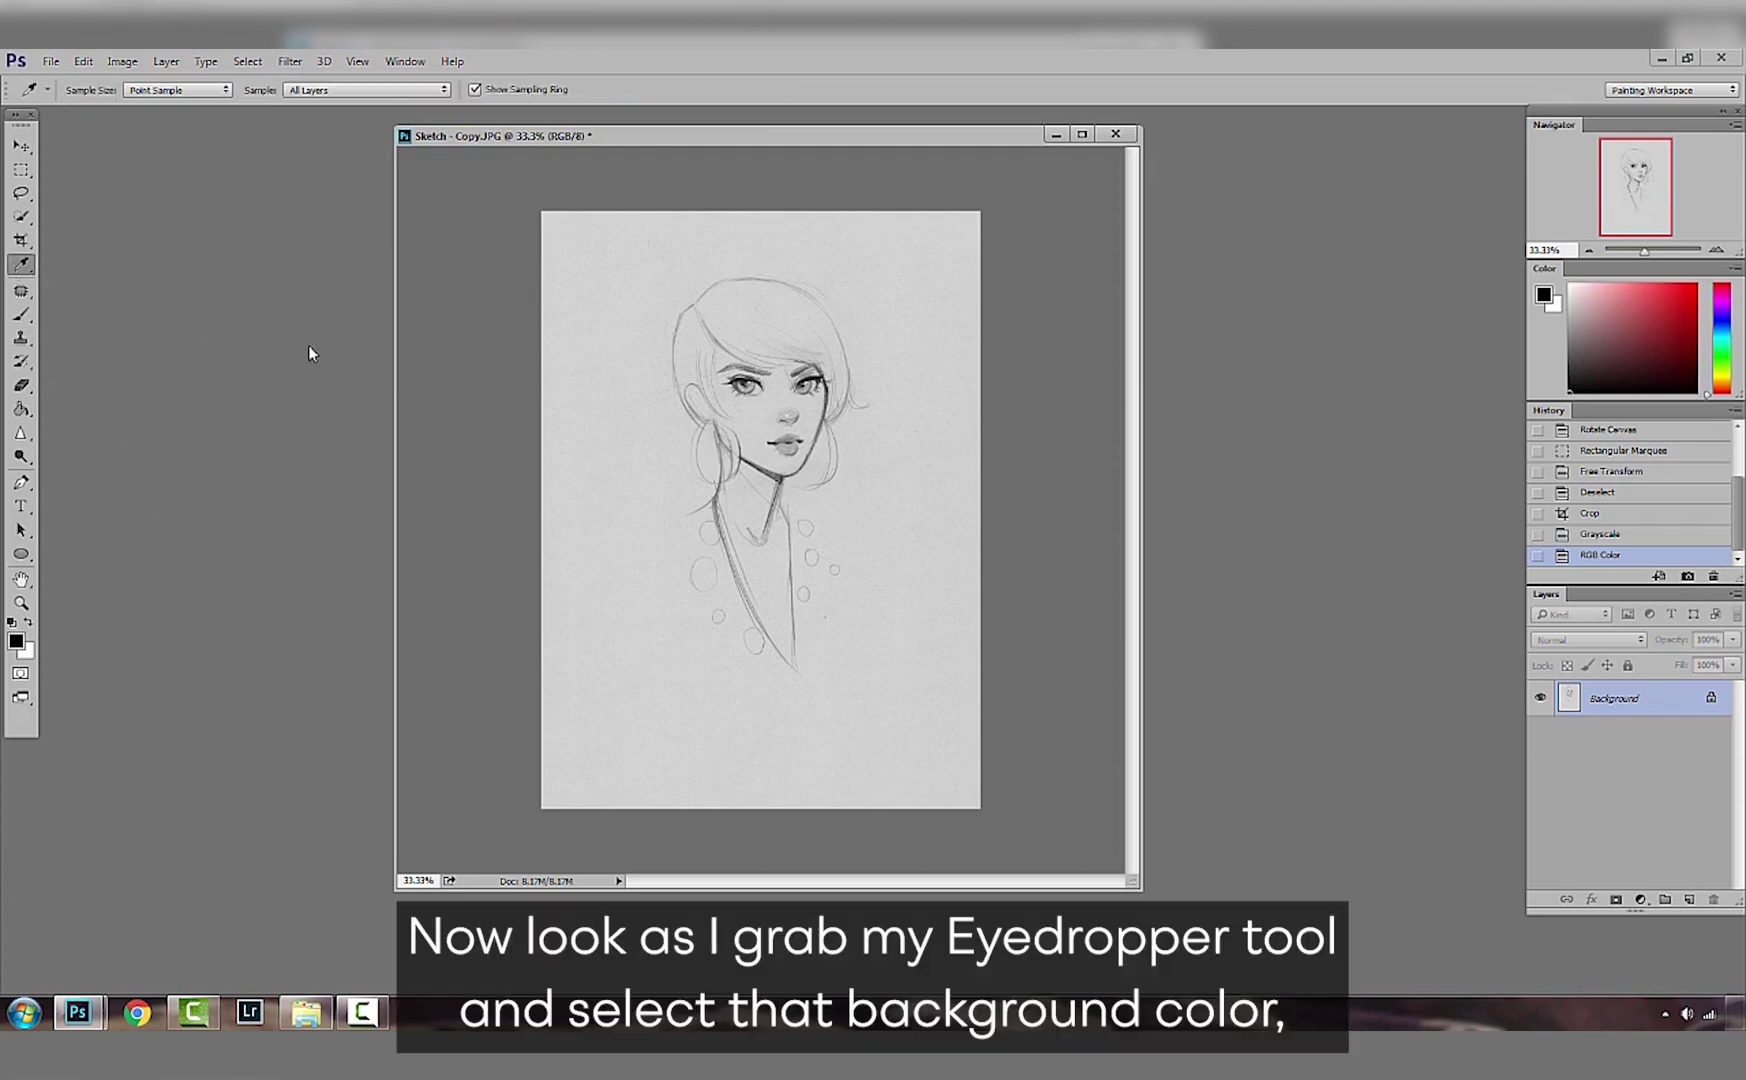
click(592, 447)
click(1545, 303)
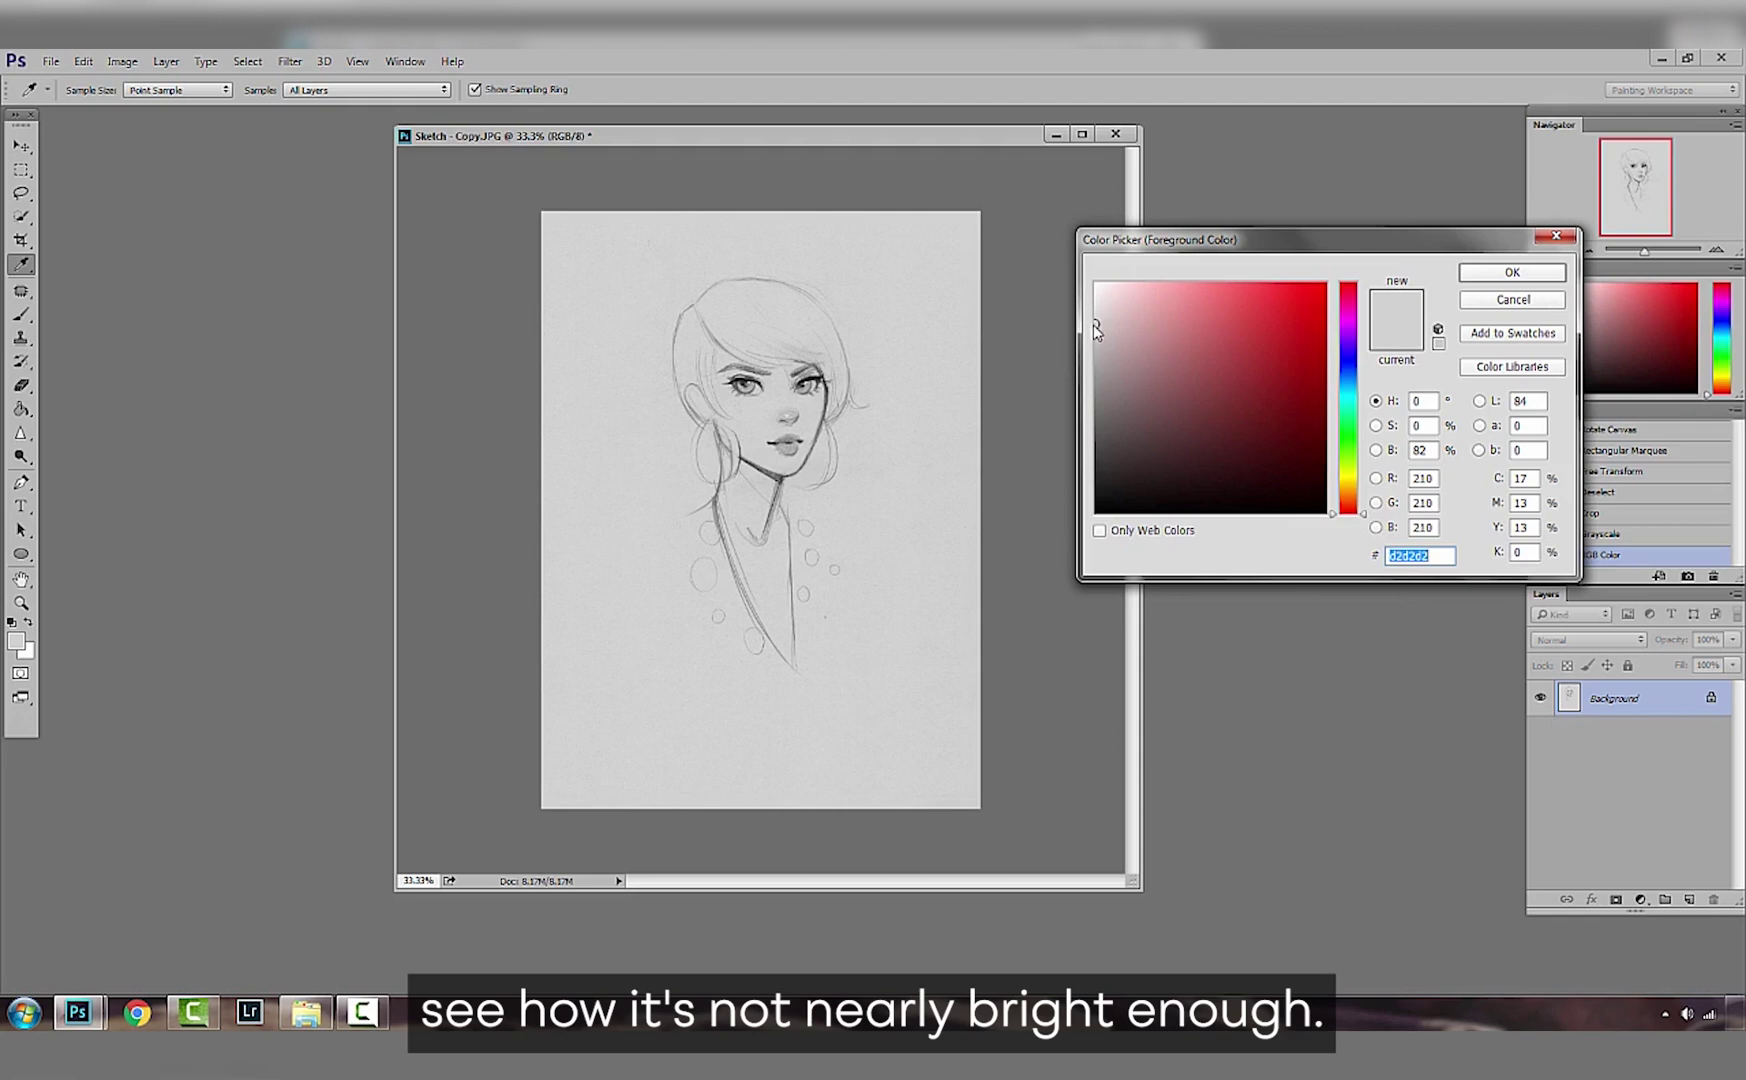
drag(1098, 325, 1096, 284)
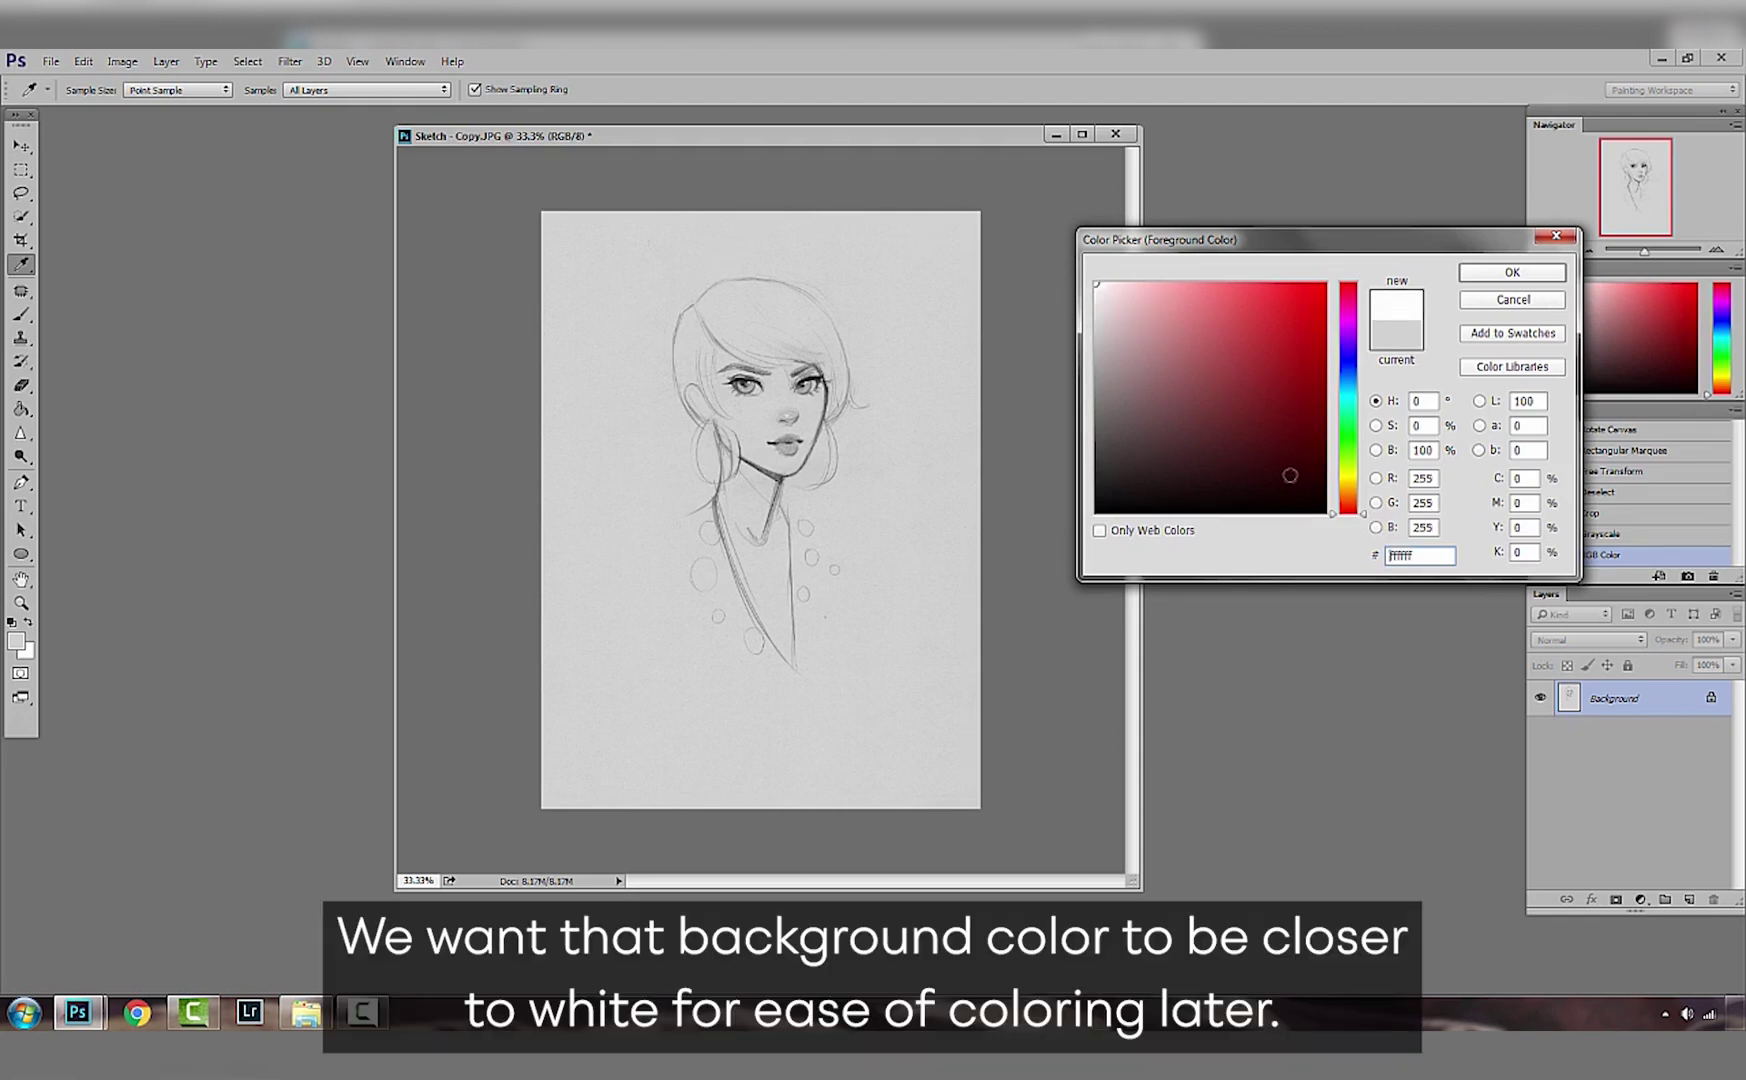
click(1503, 277)
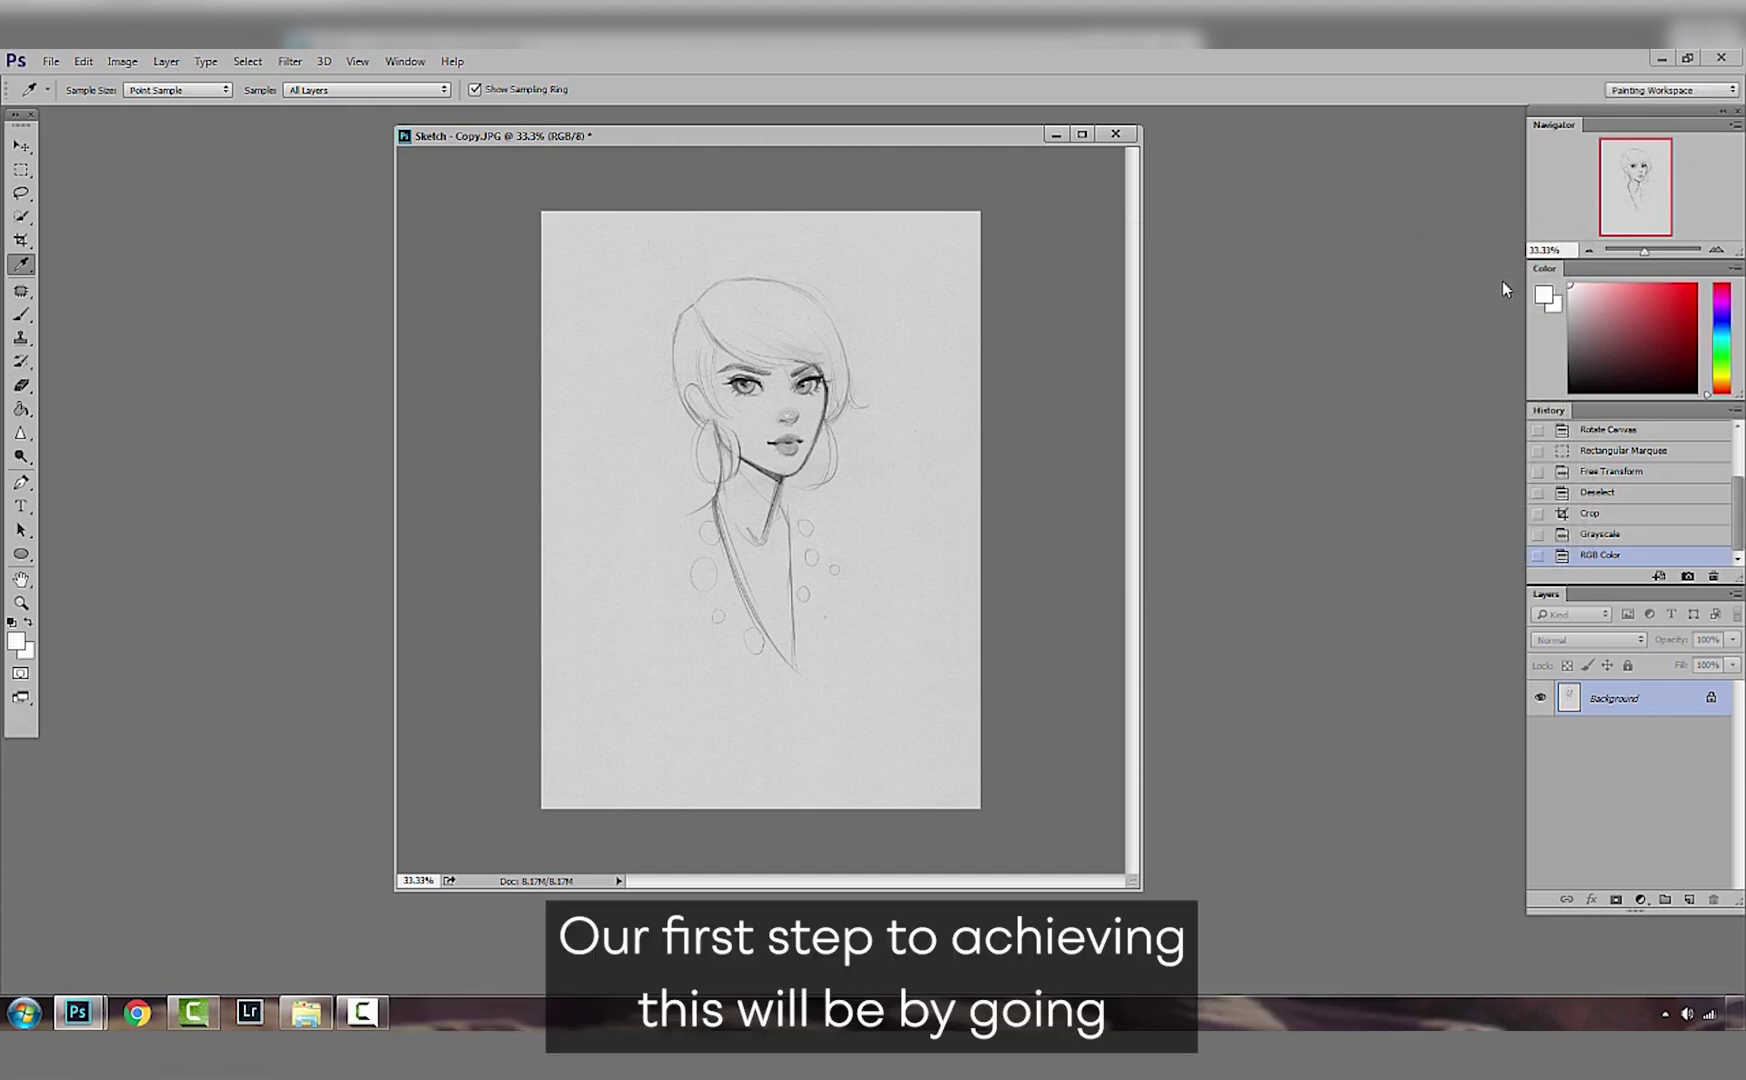
Step: Apply Levels with input black point 6 and white point 227
click(122, 61)
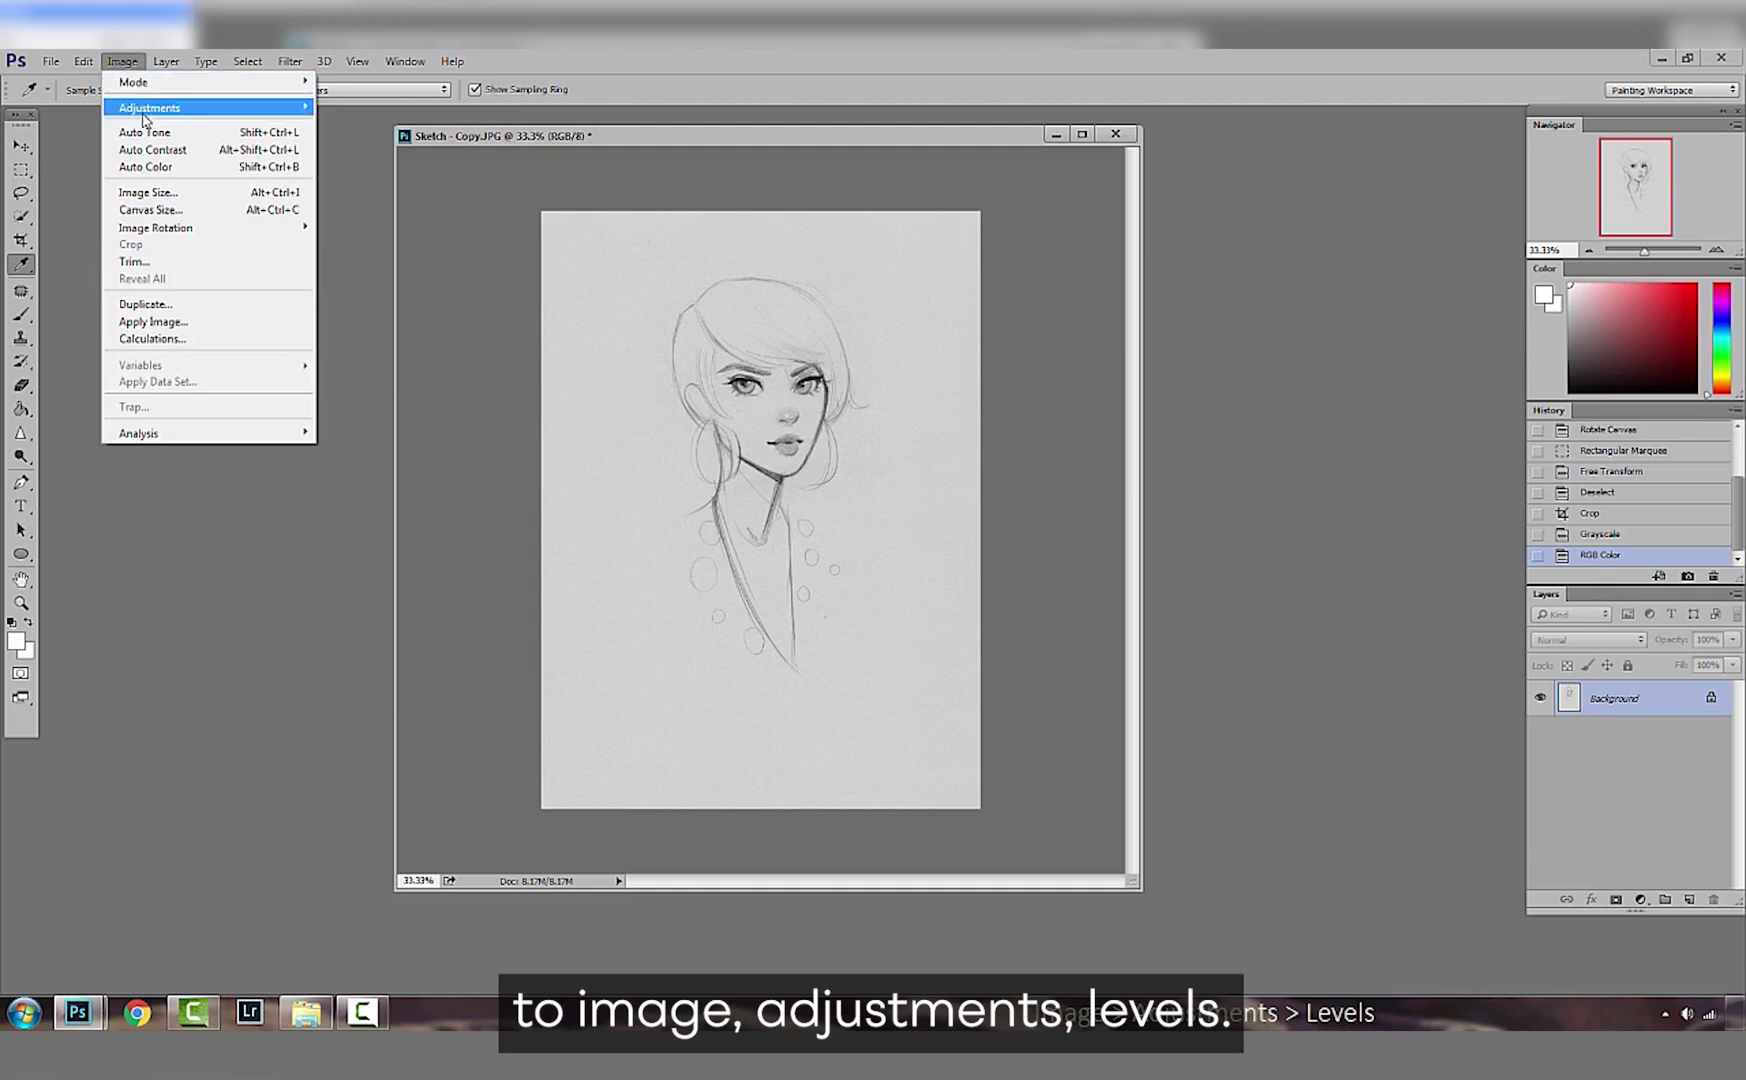
mouse_move(145, 112)
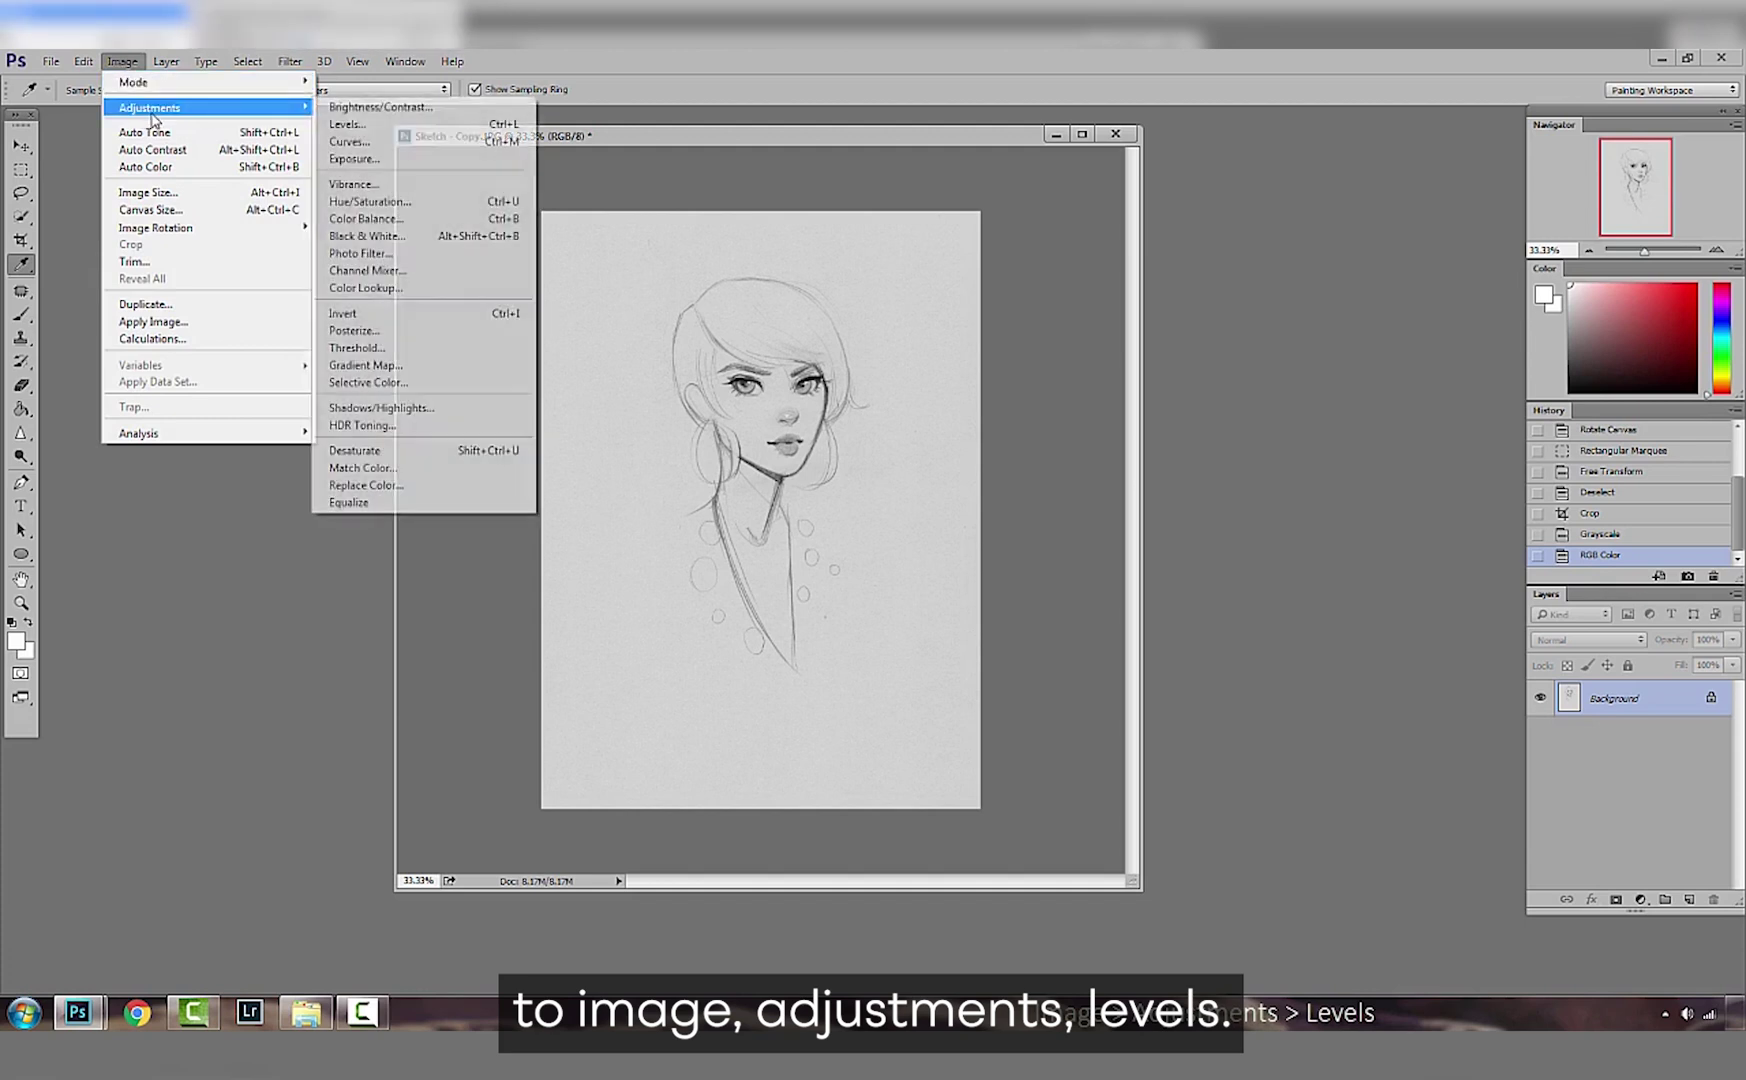
click(463, 125)
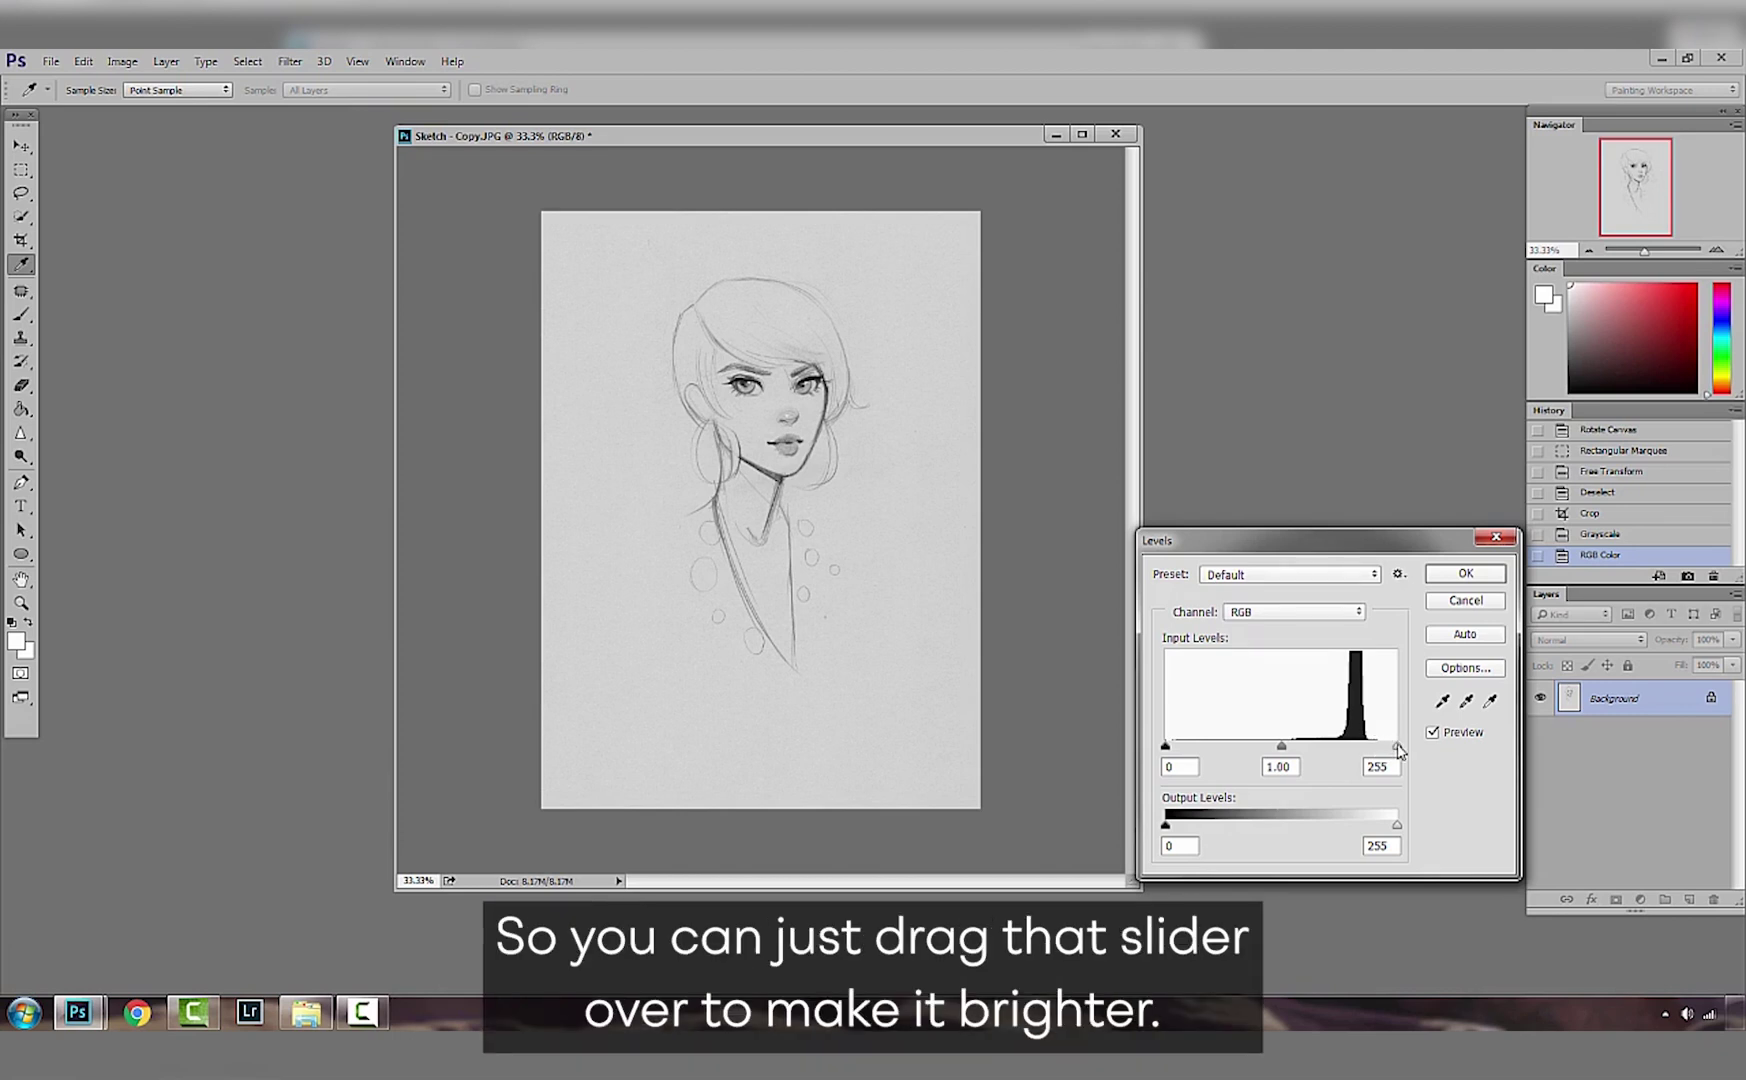
drag(1398, 750, 1375, 752)
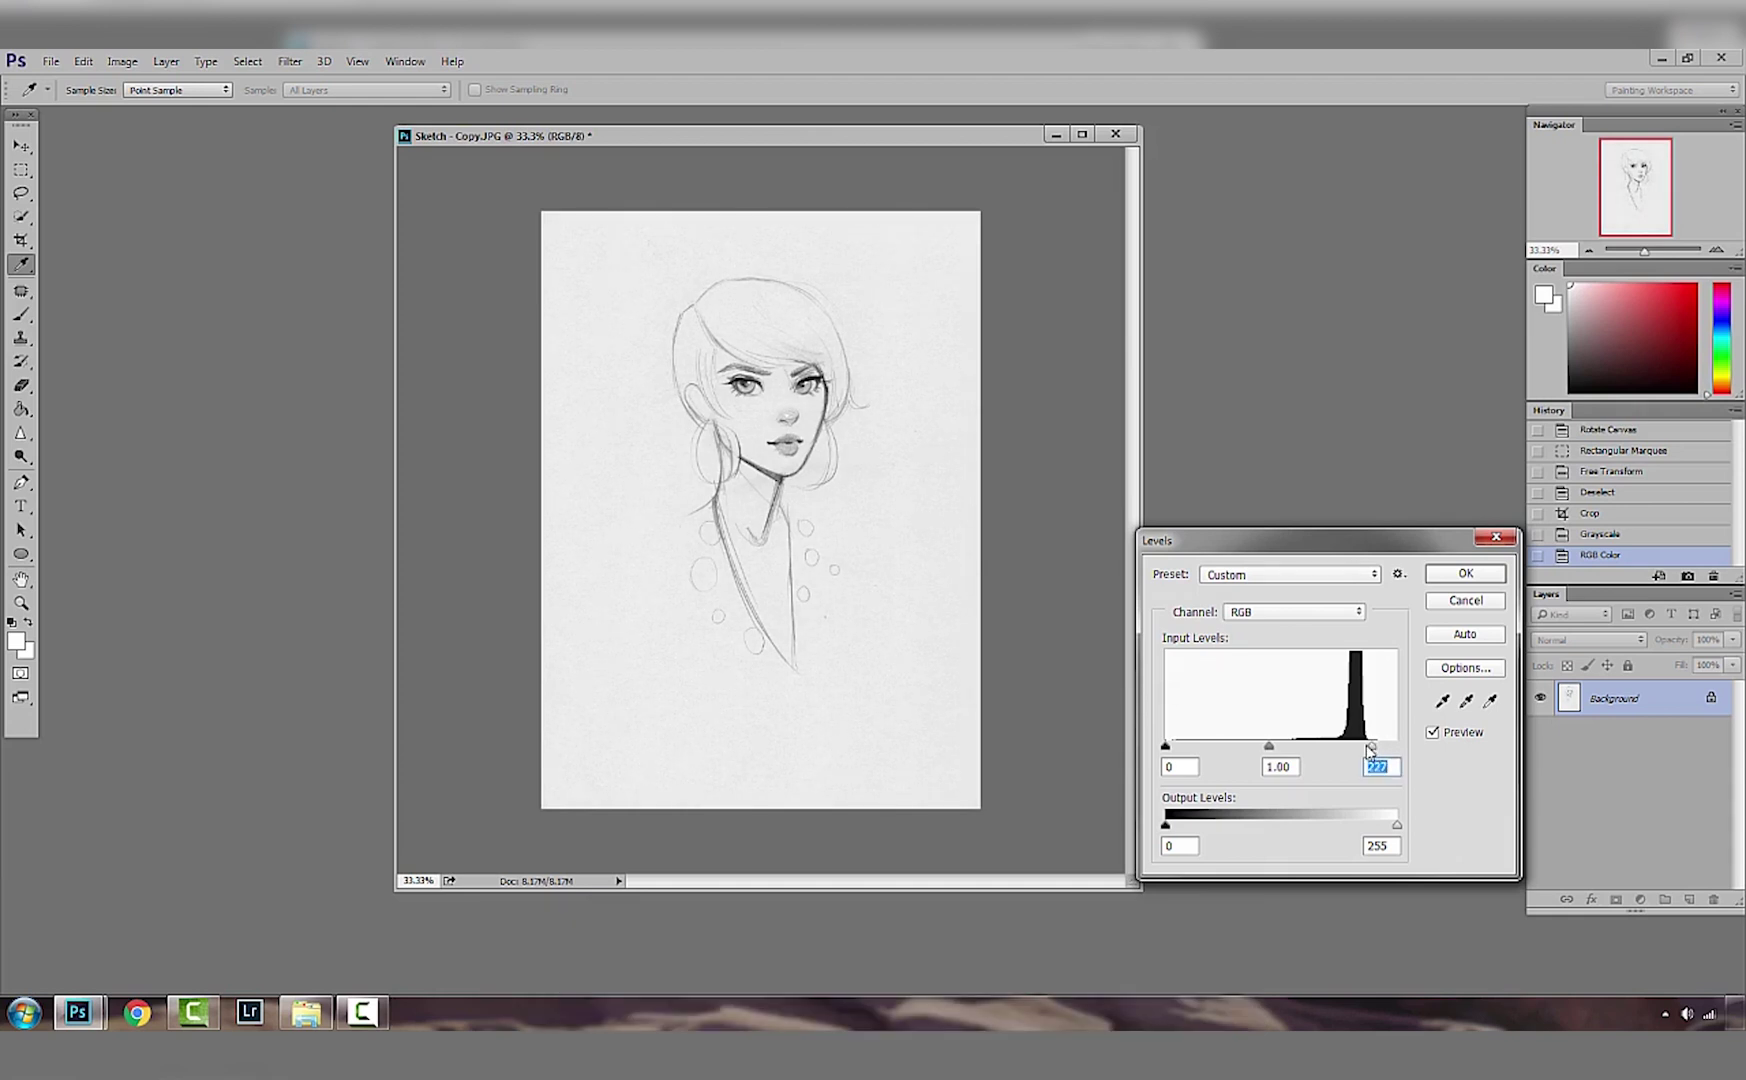
drag(1167, 748, 1277, 750)
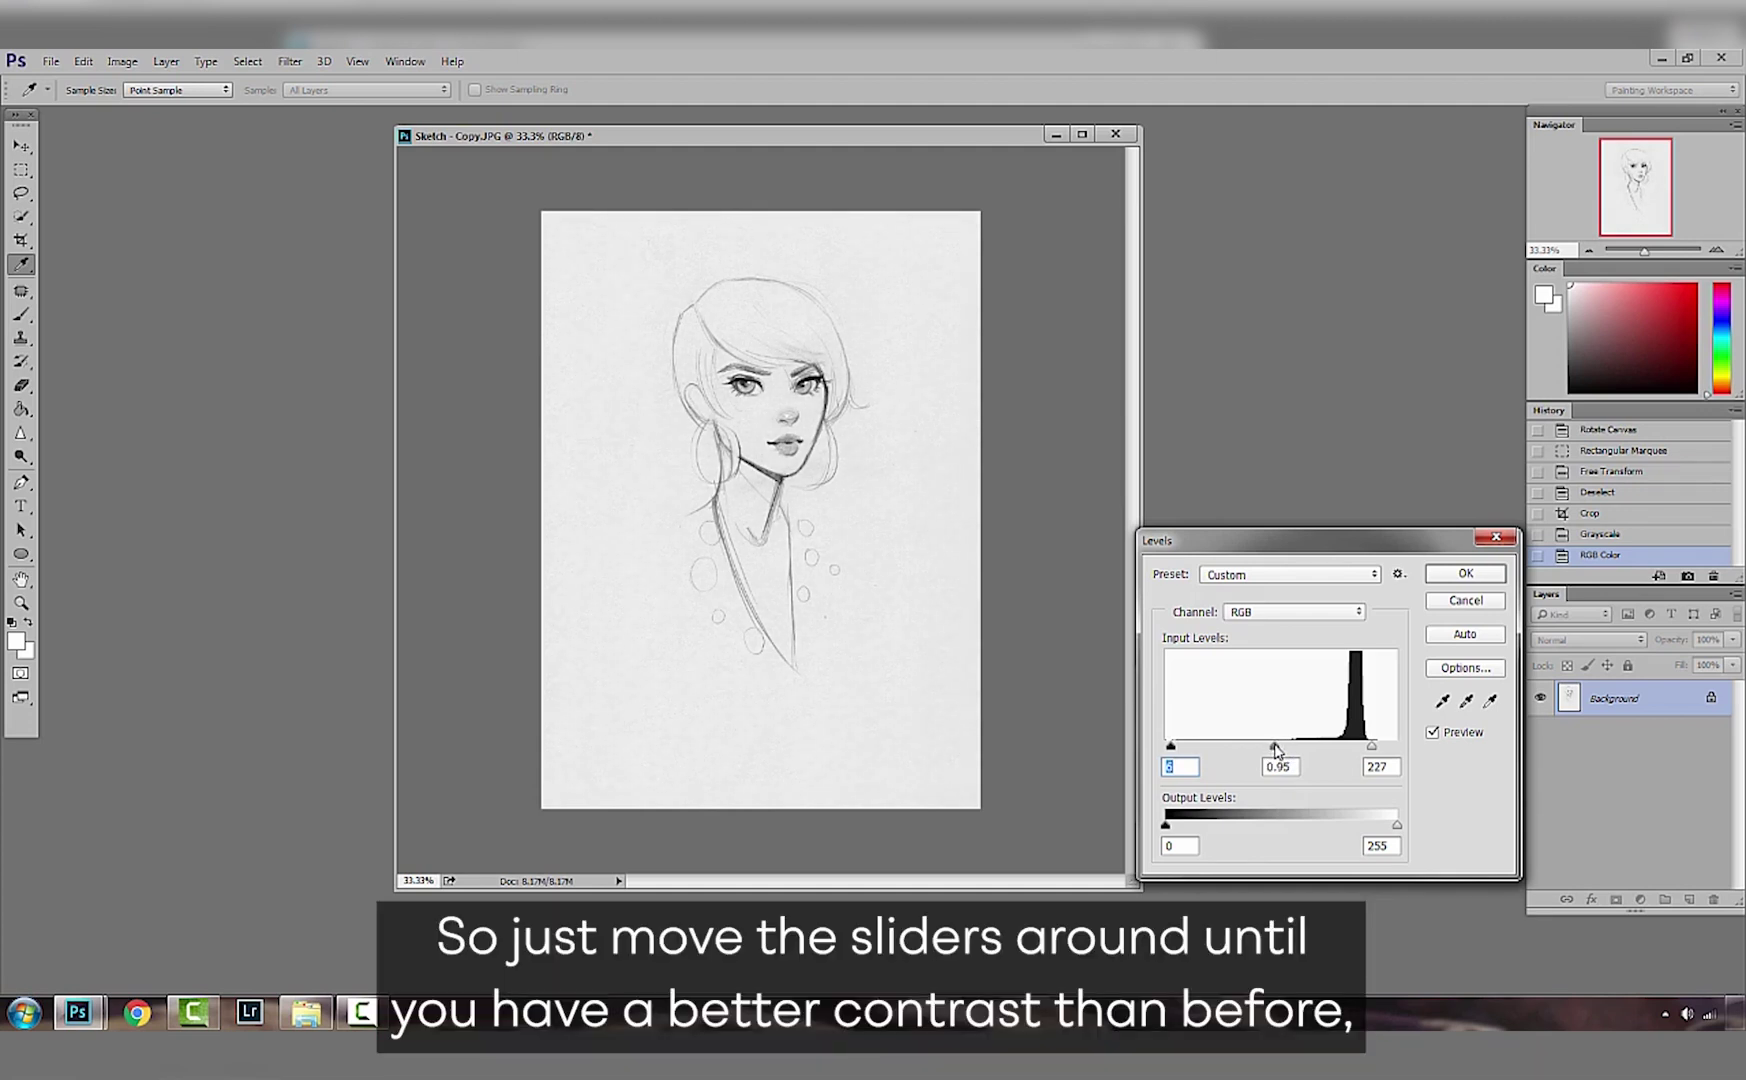
click(1273, 748)
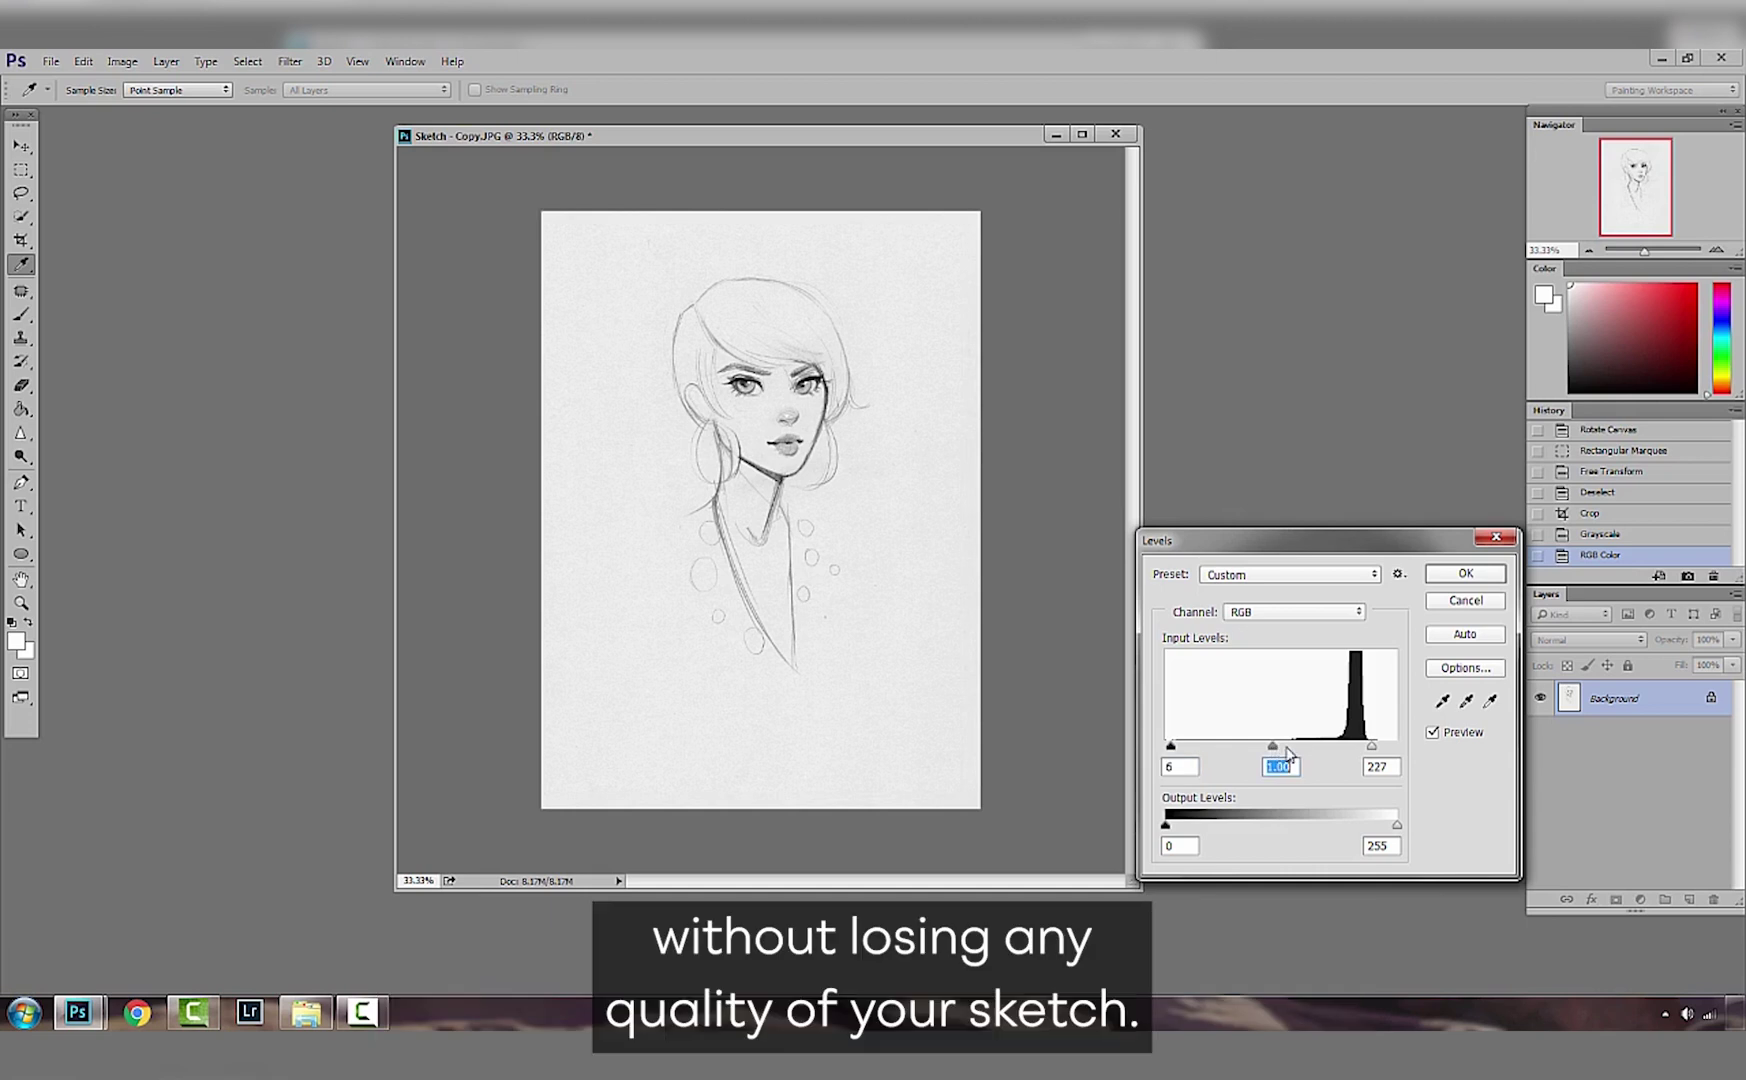
click(1457, 577)
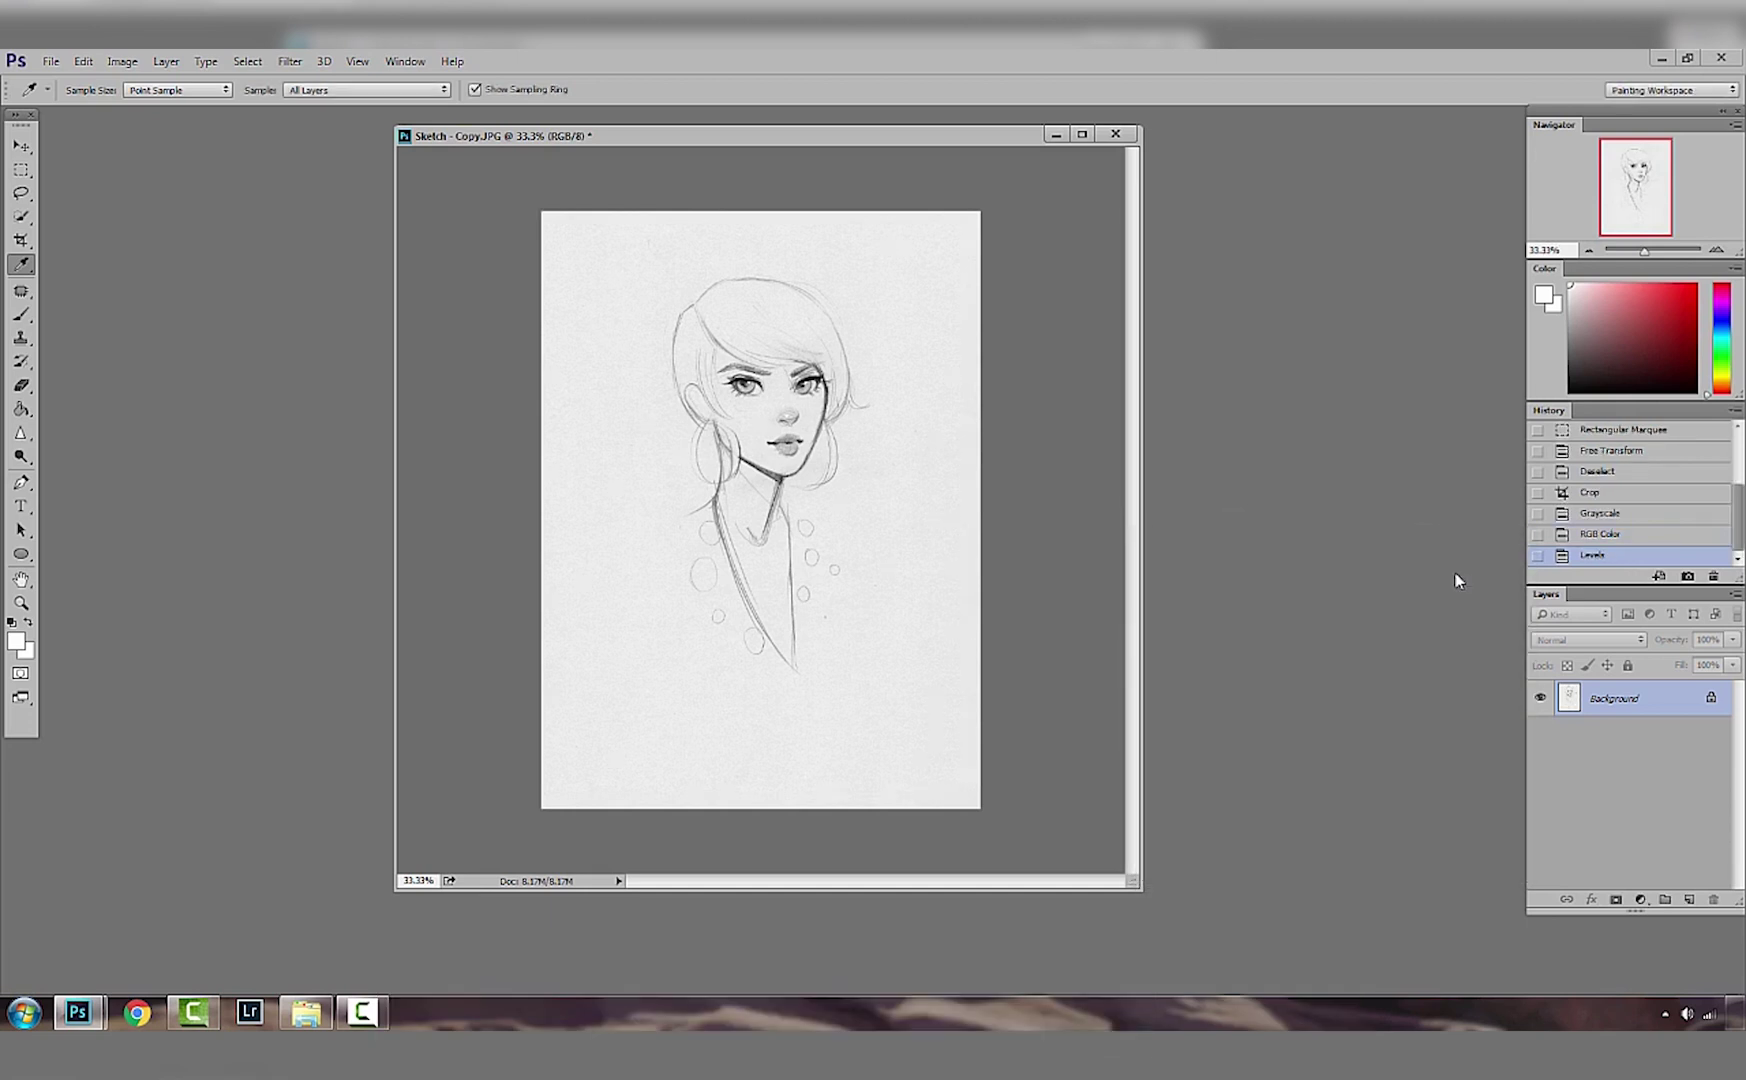
Step: Raise Brightness/Contrast brightness by 8
click(122, 61)
mouse_move(140, 110)
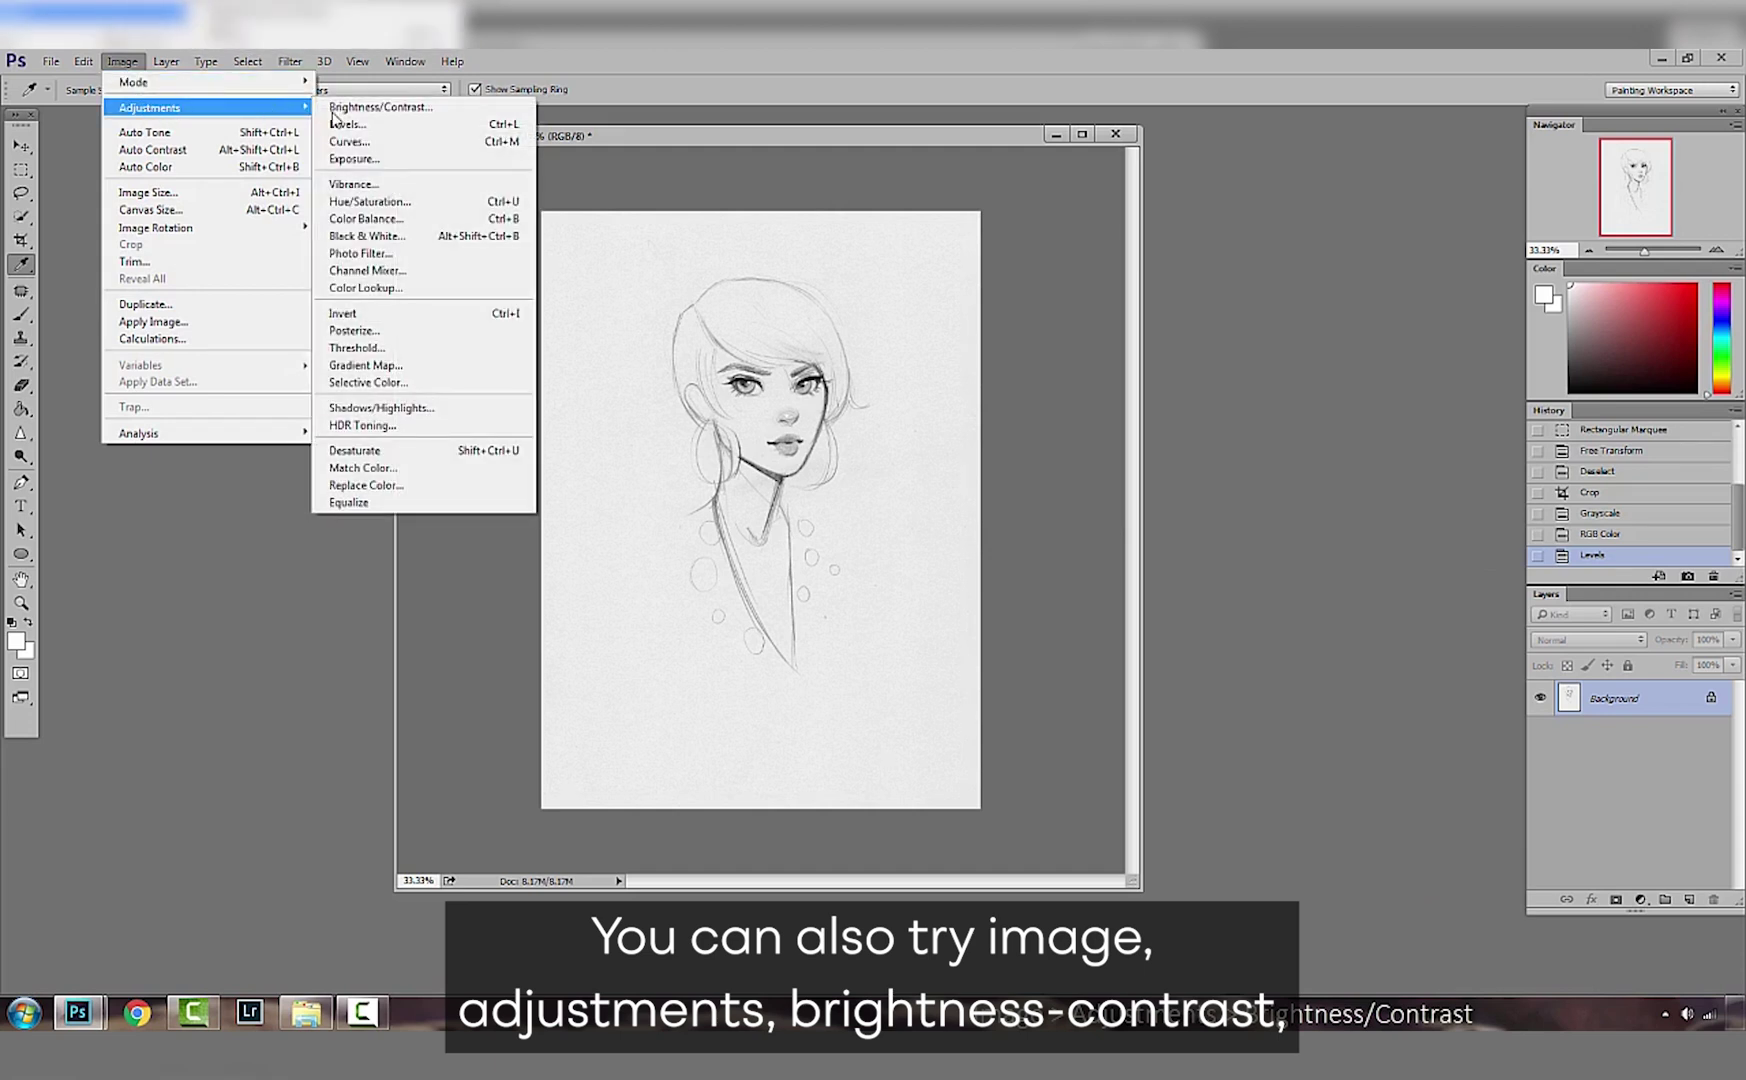
click(380, 107)
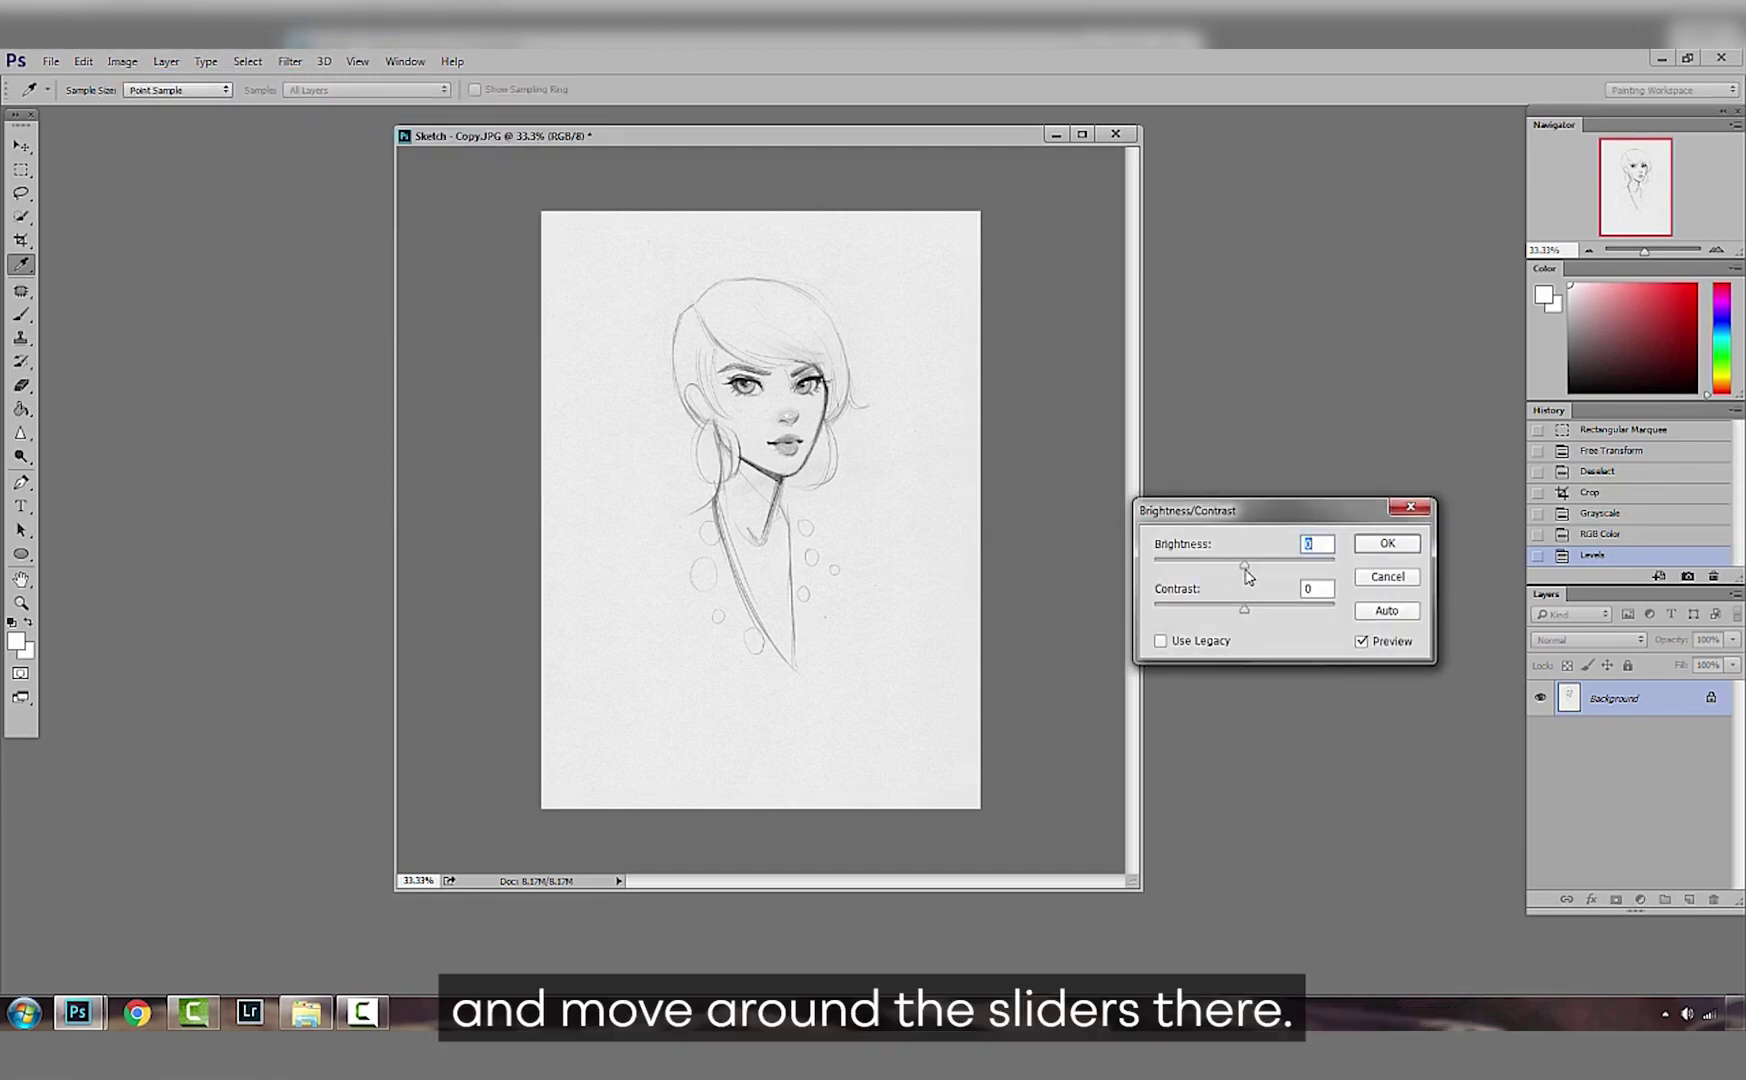
drag(1246, 569, 1251, 609)
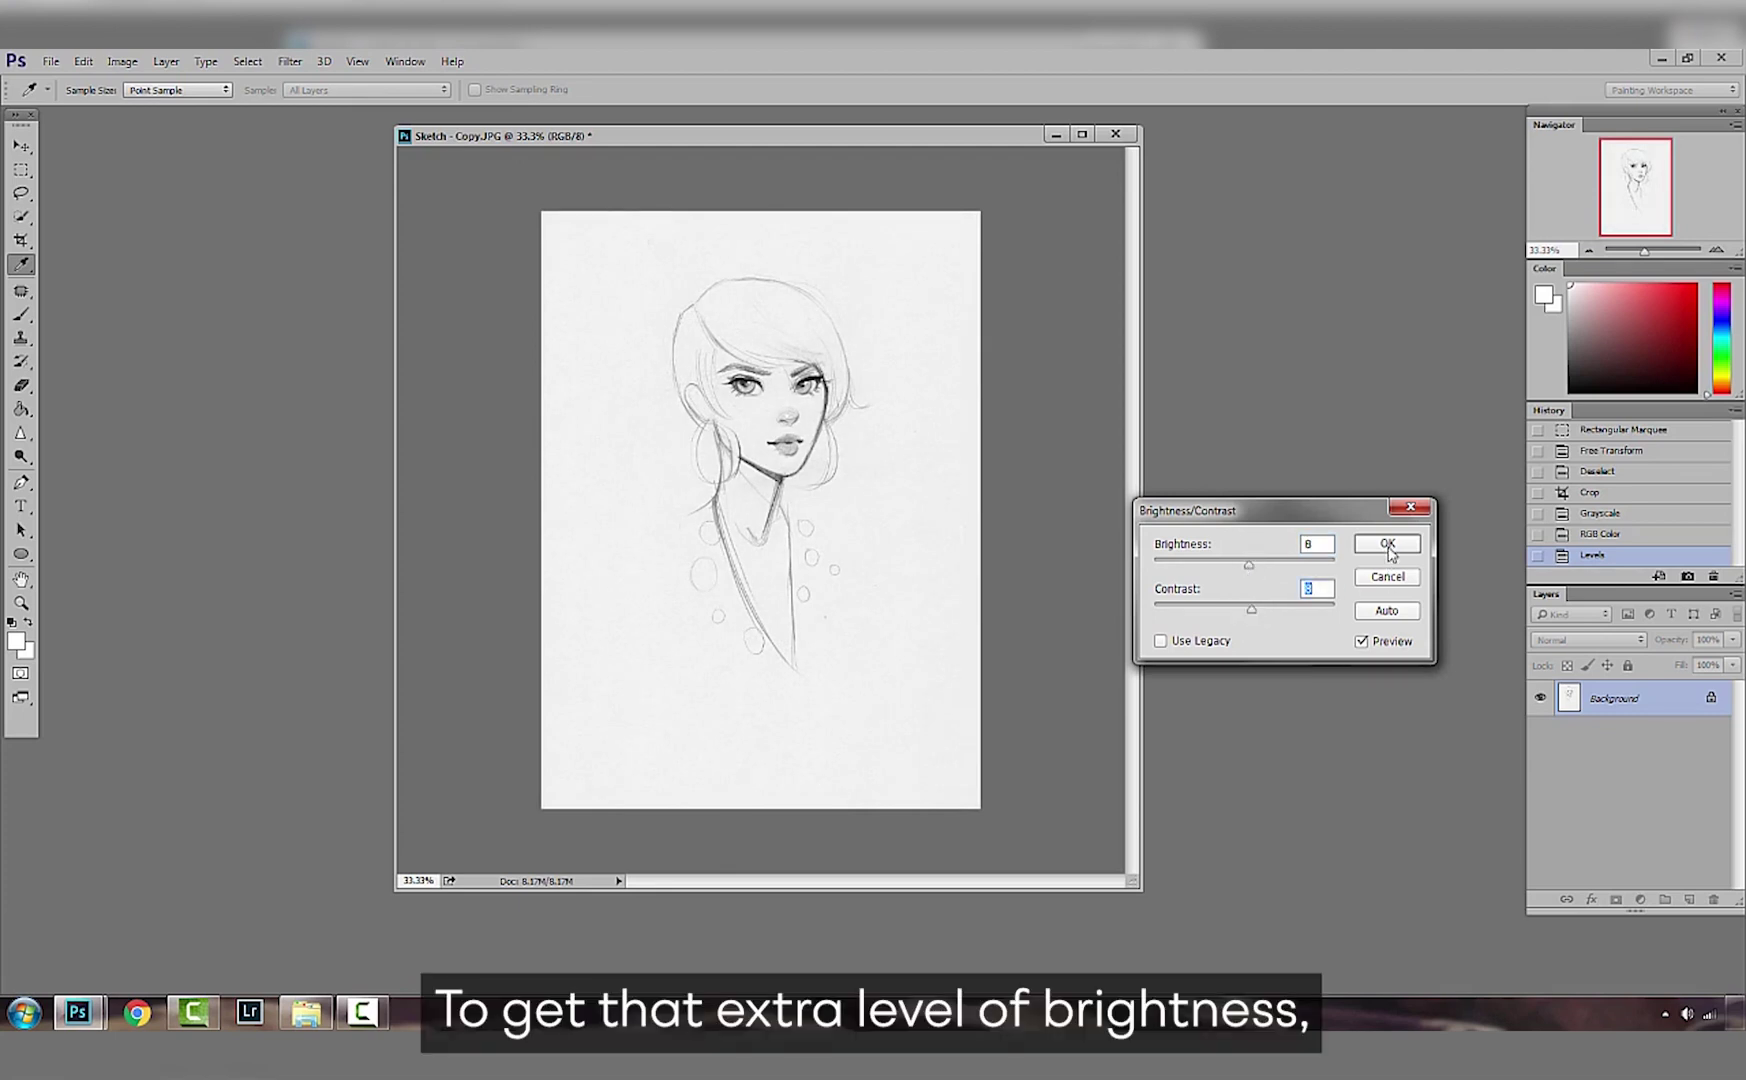
click(1388, 546)
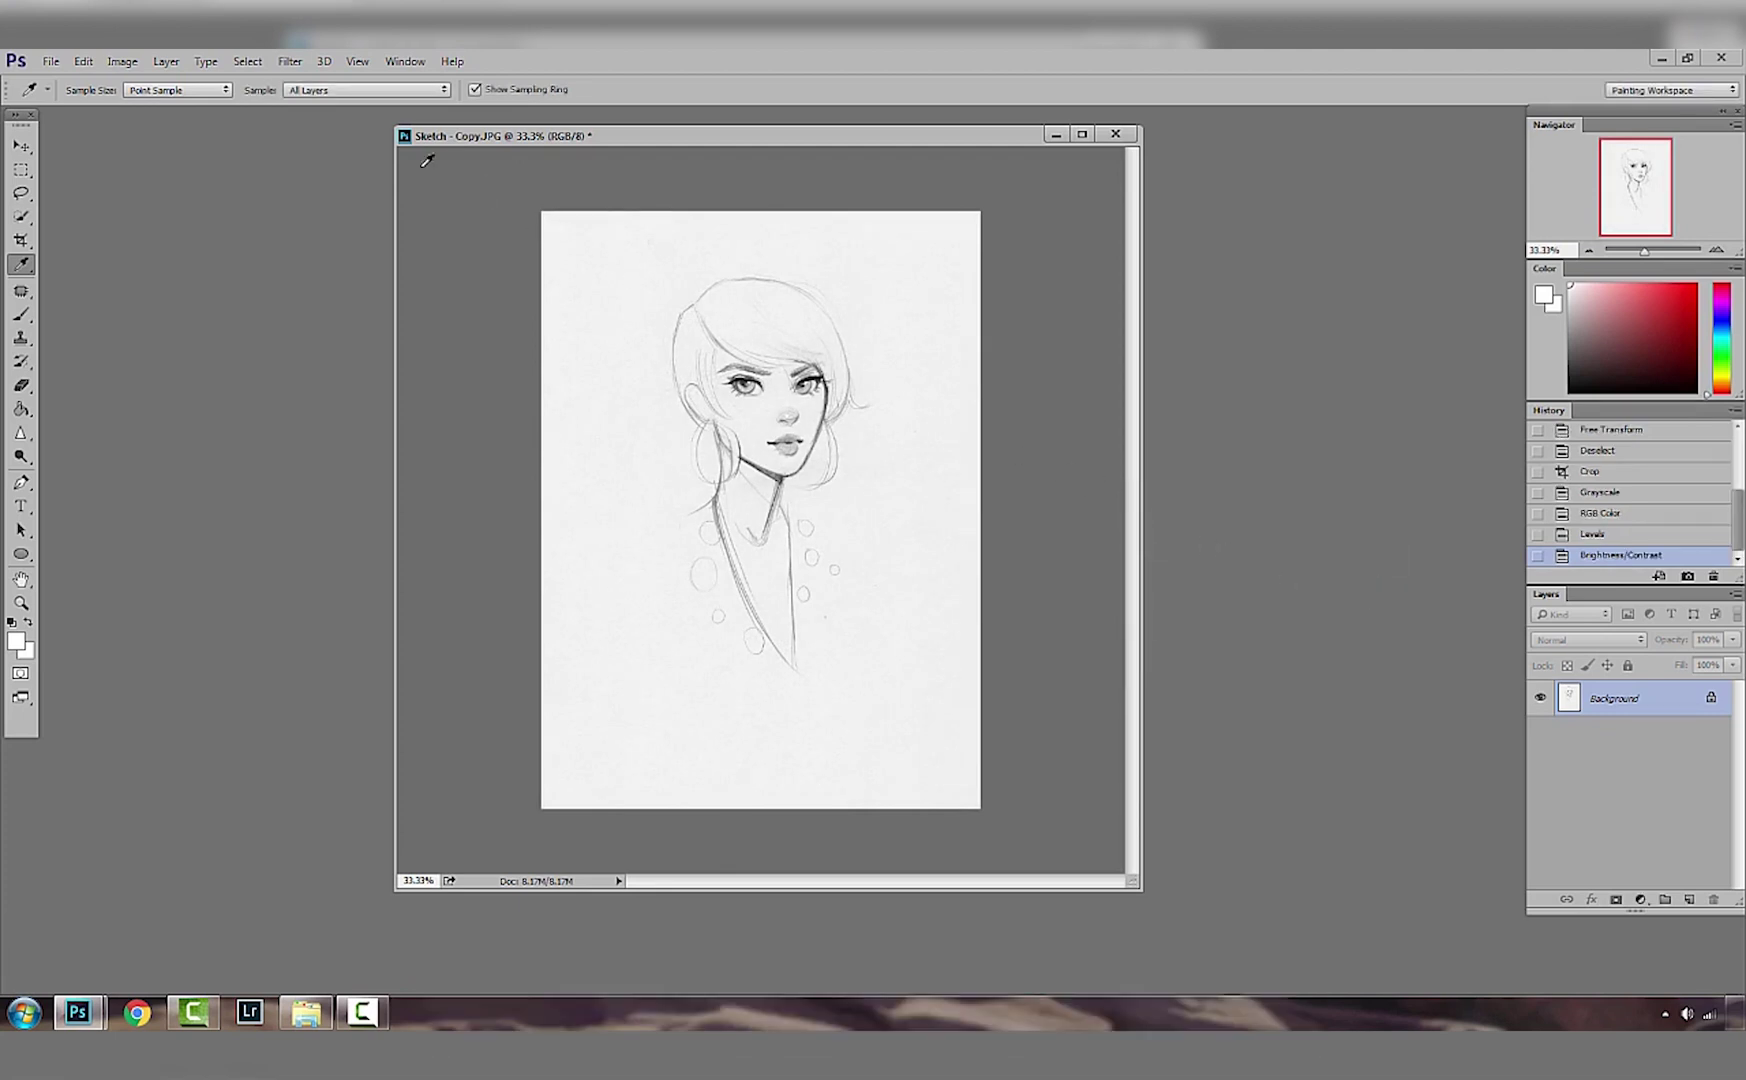
Step: Select the paper tone with Color Range, Sampled Colors, and three background samples
click(246, 62)
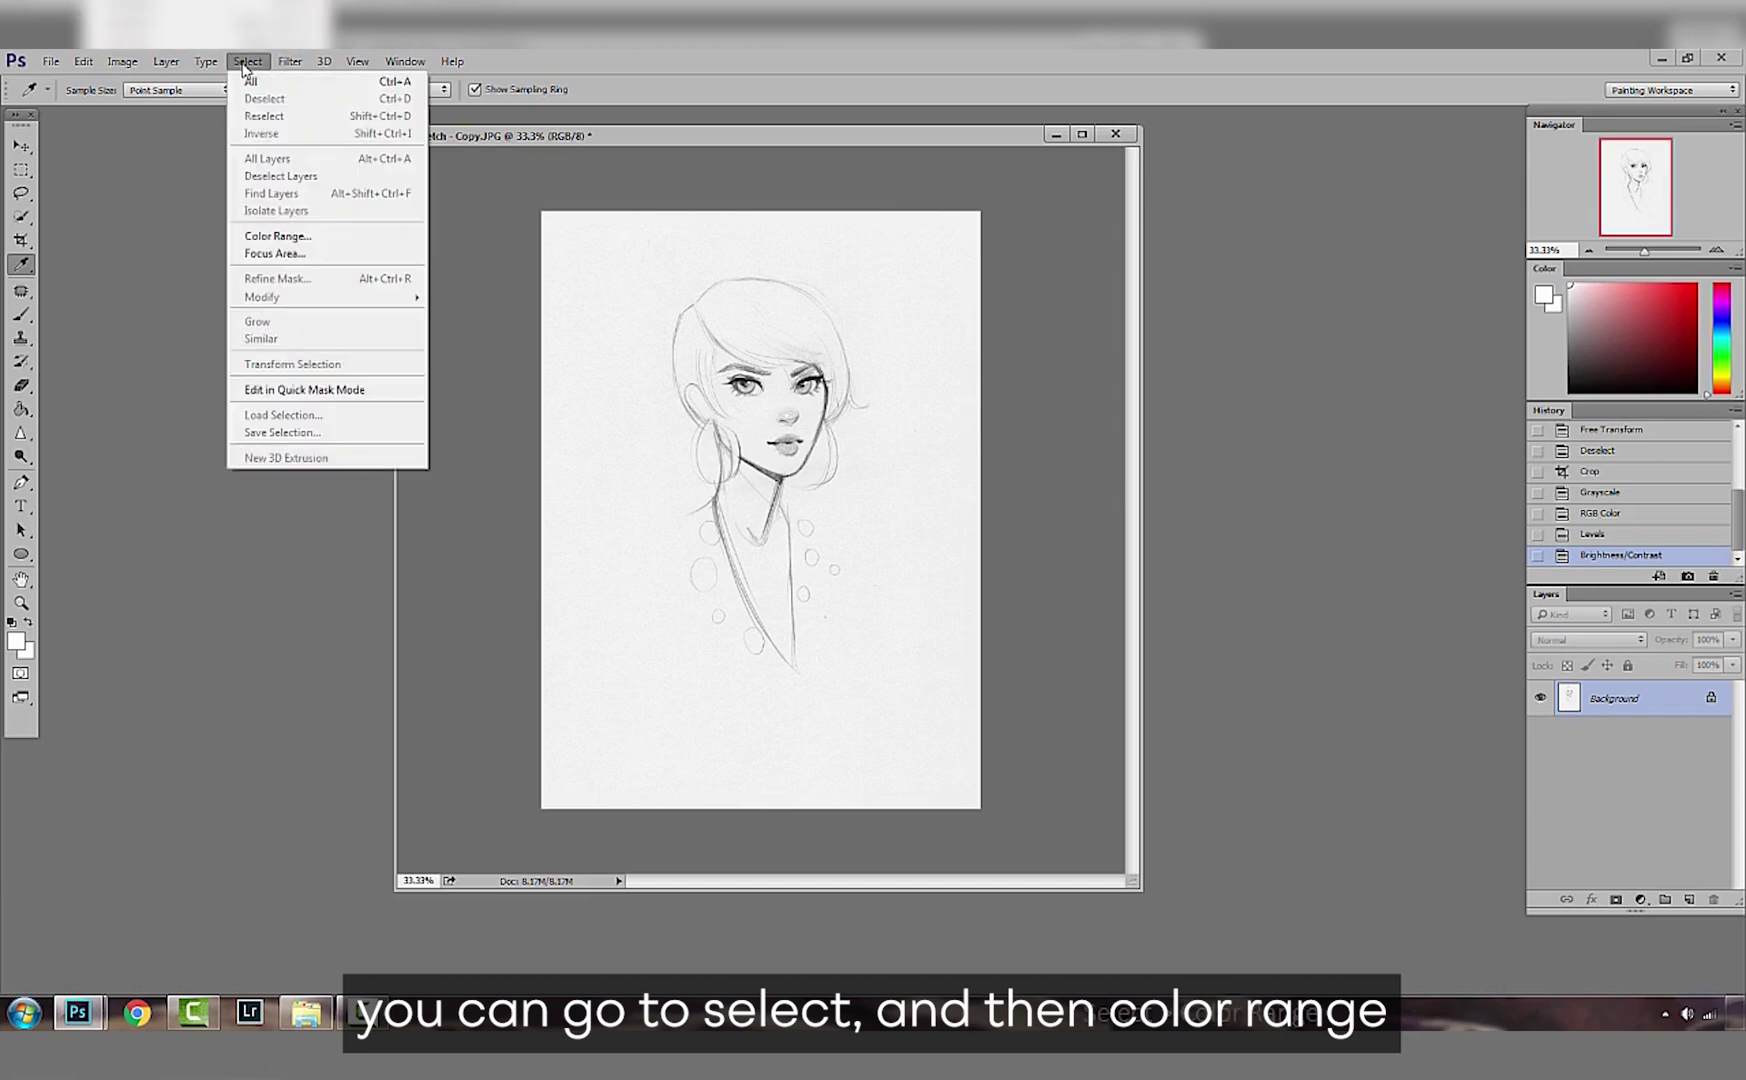
click(281, 238)
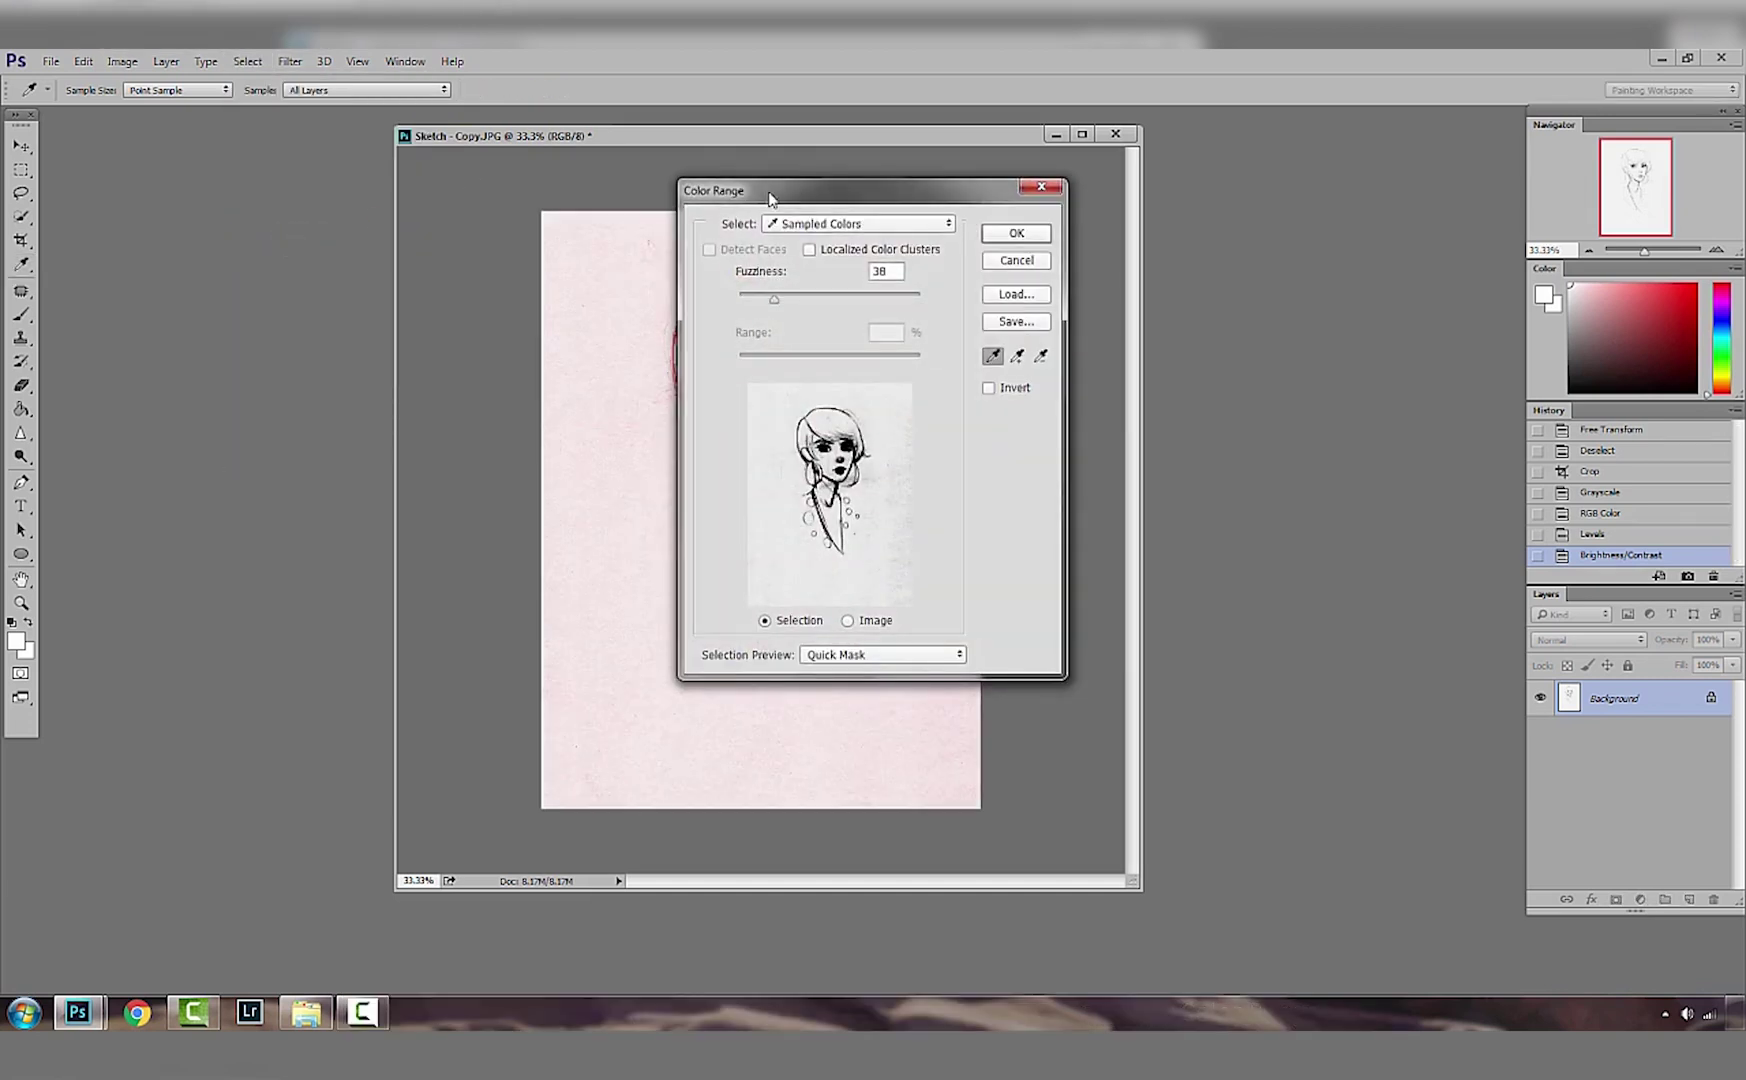
drag(772, 200, 1113, 325)
click(640, 443)
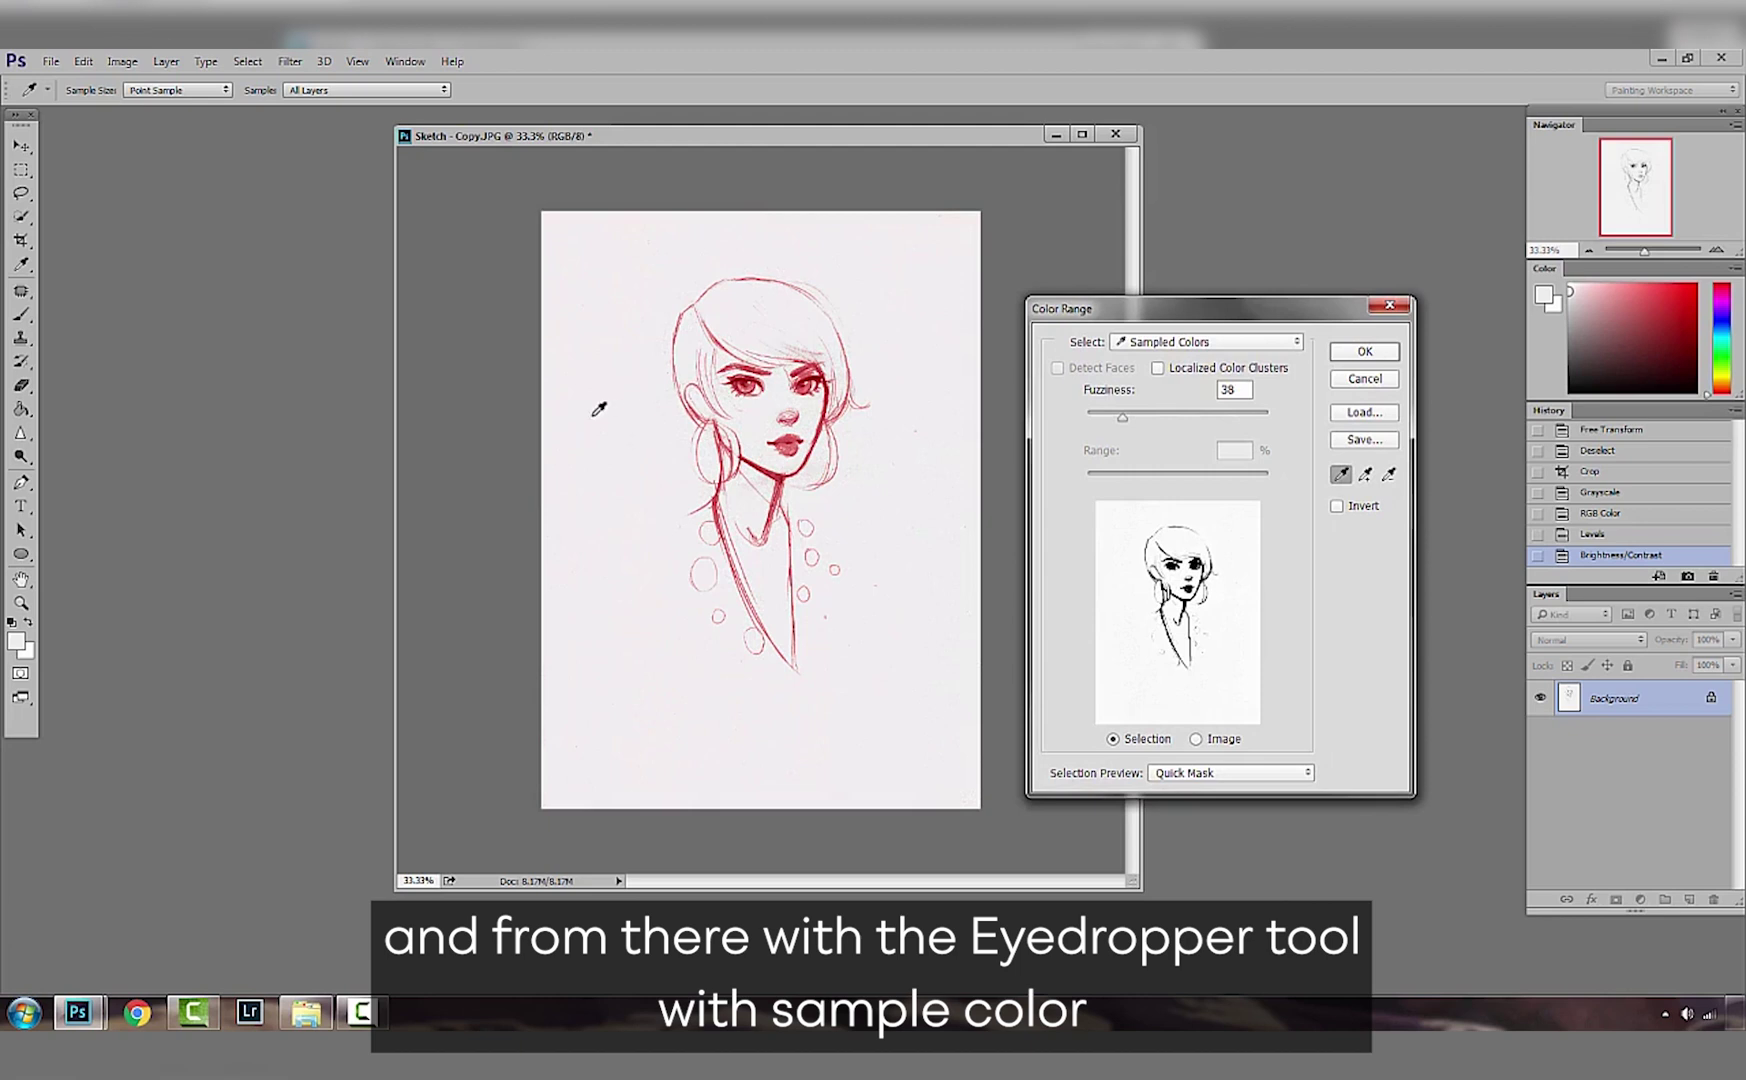
click(1205, 341)
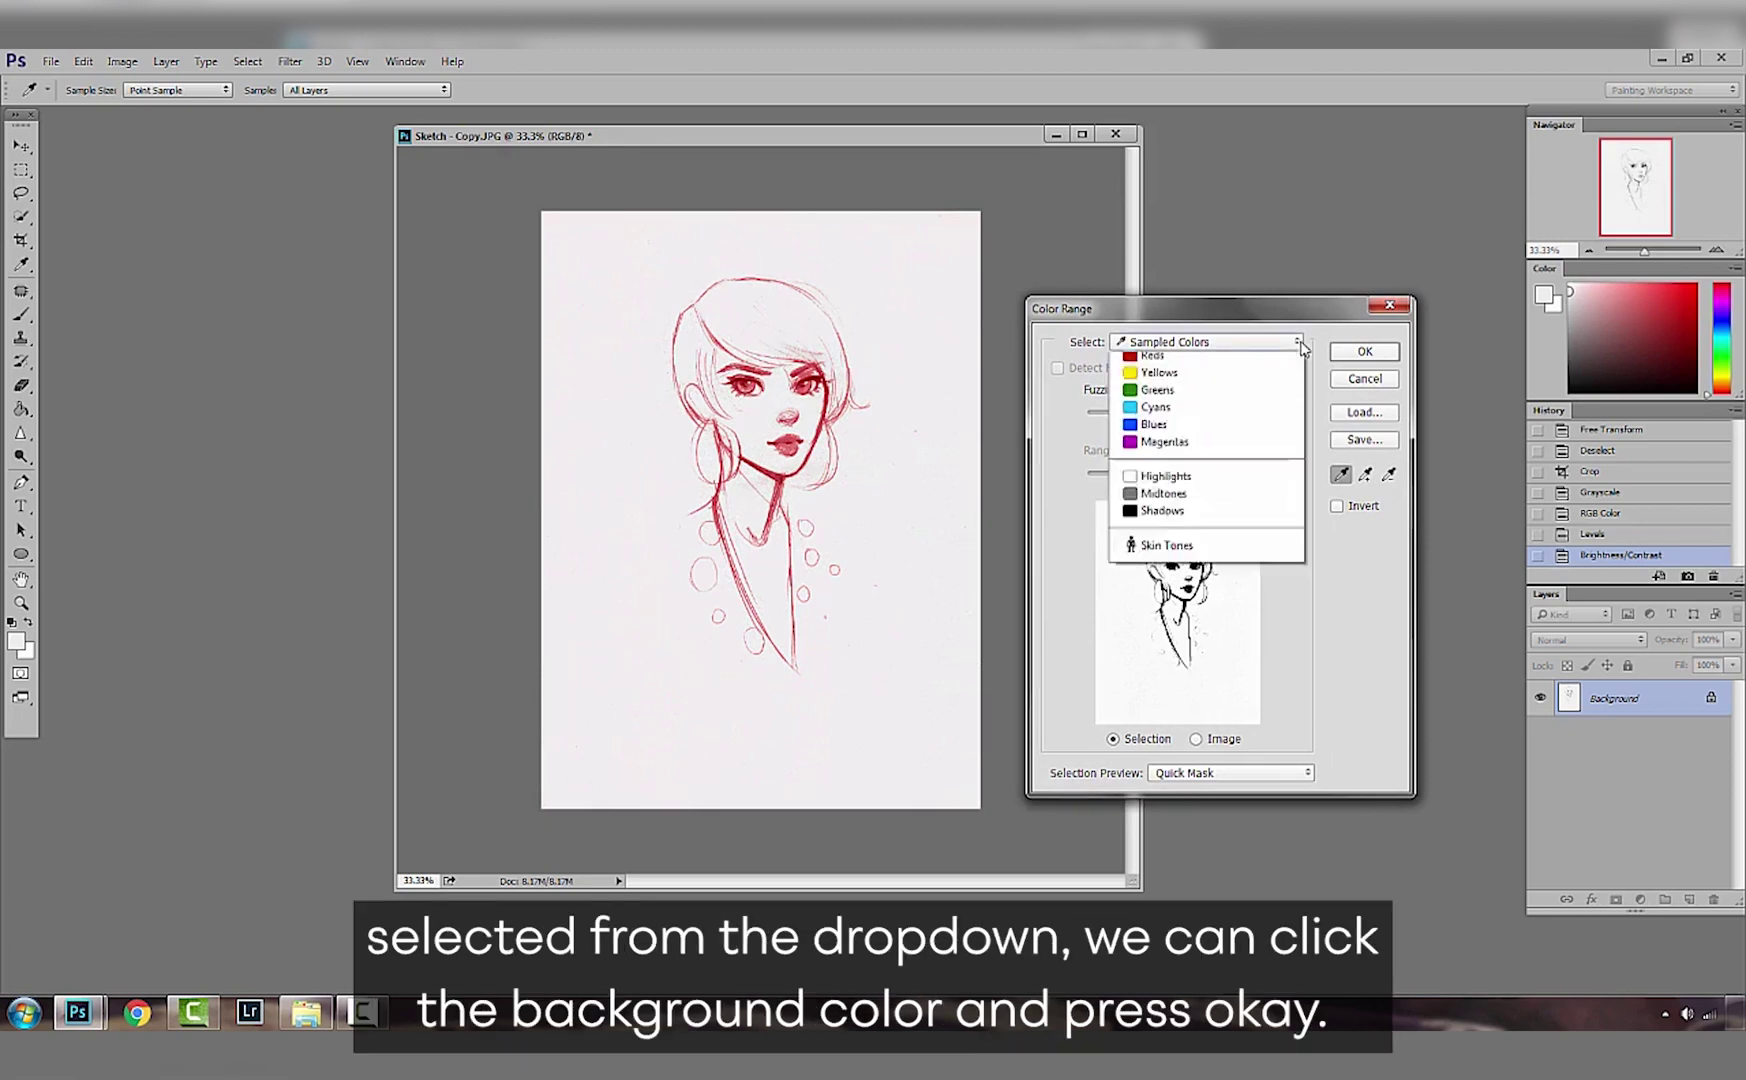
click(1203, 348)
click(619, 511)
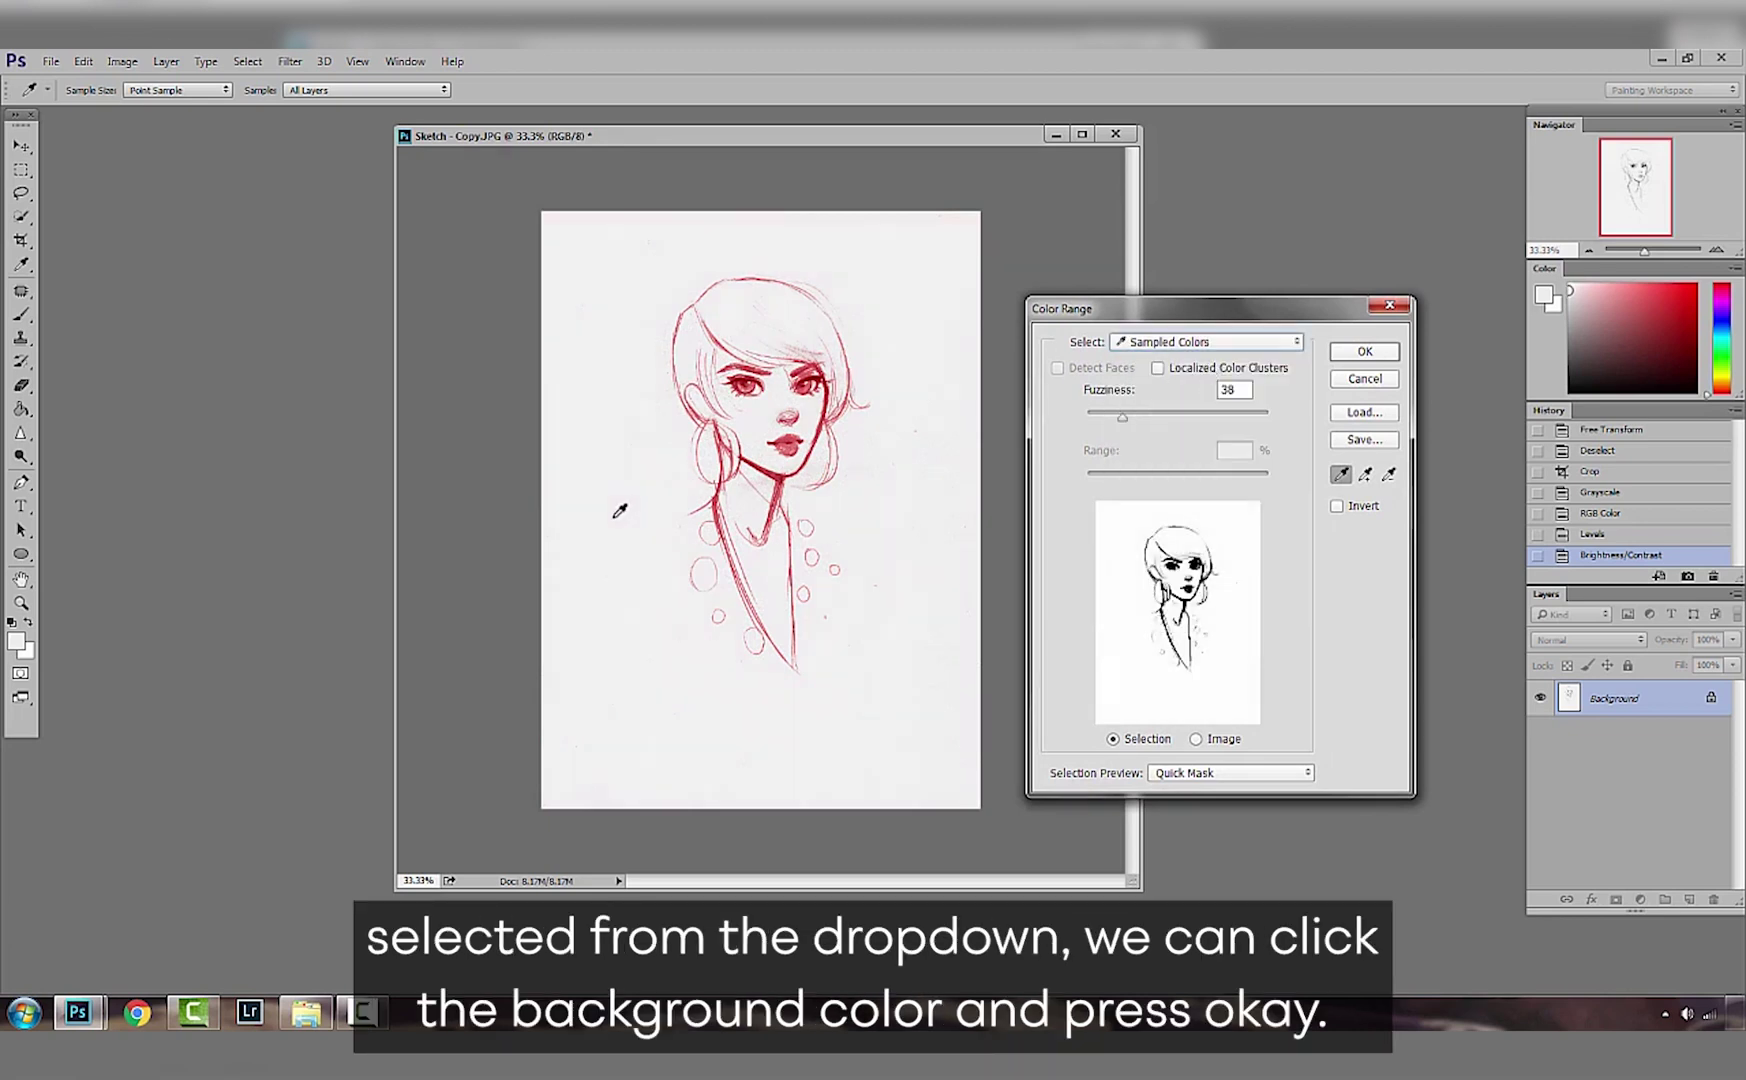
click(619, 460)
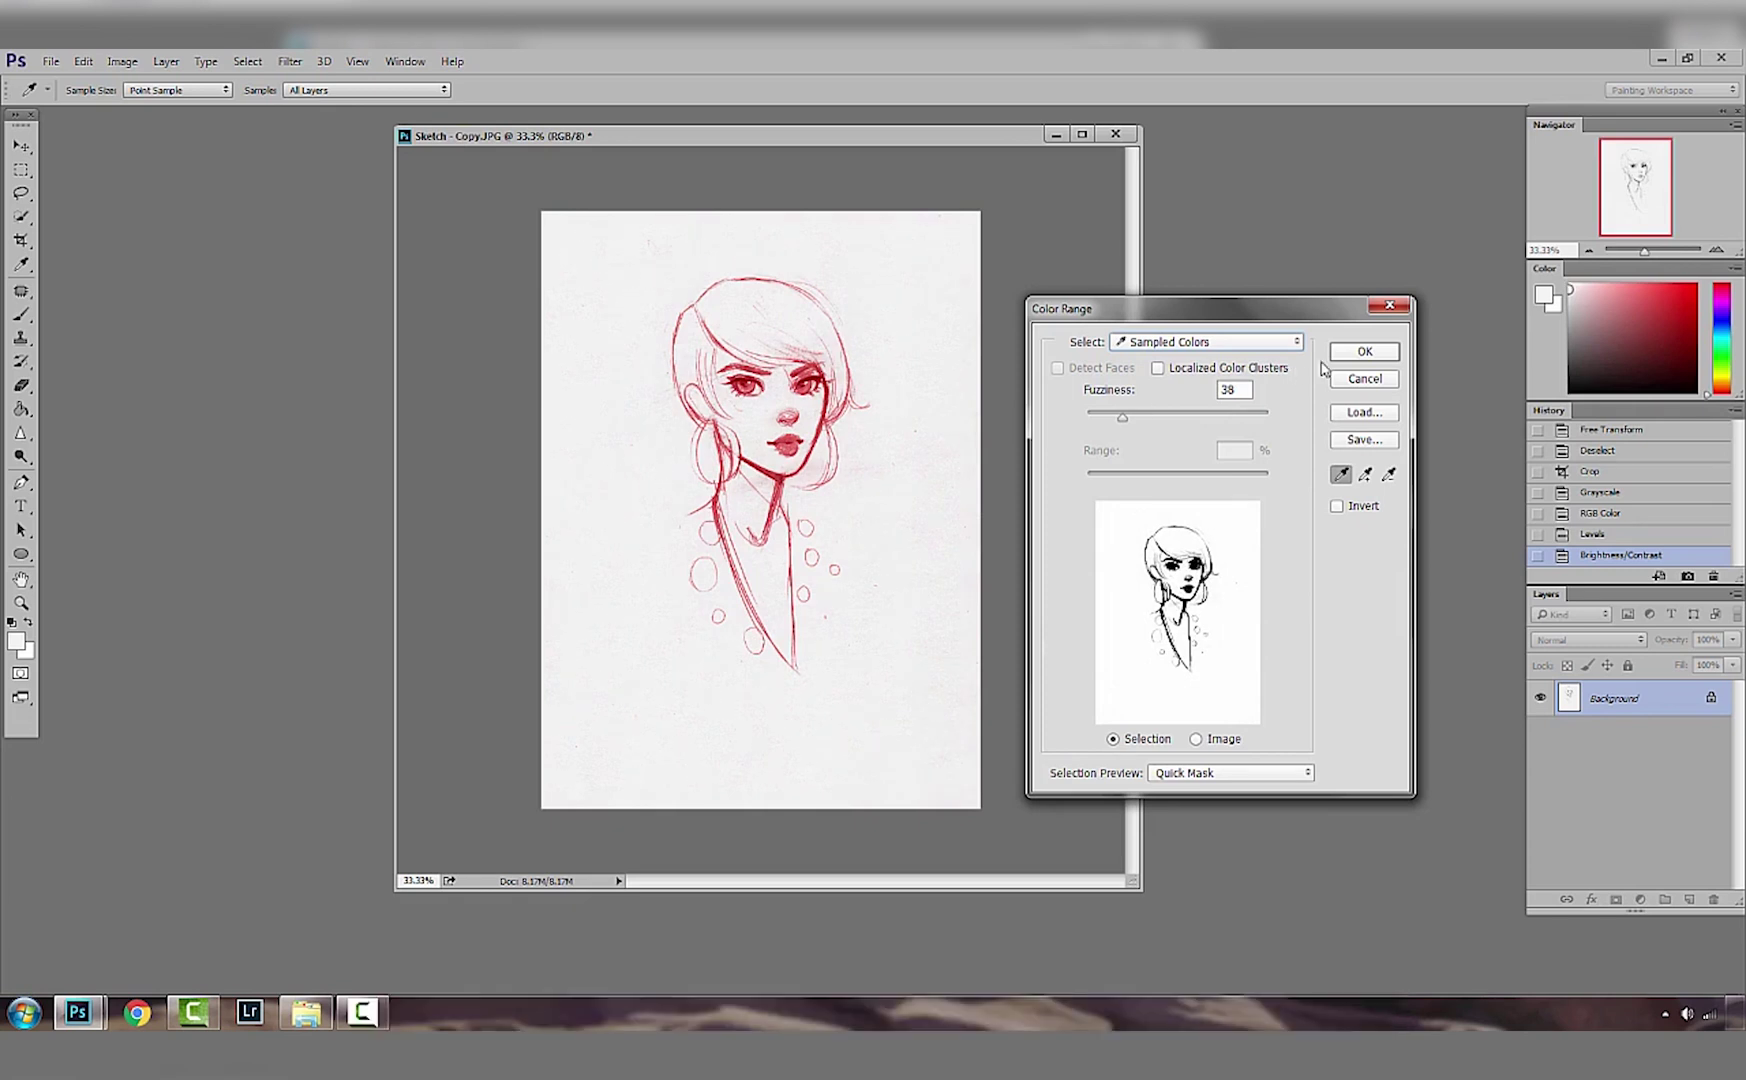
click(1364, 352)
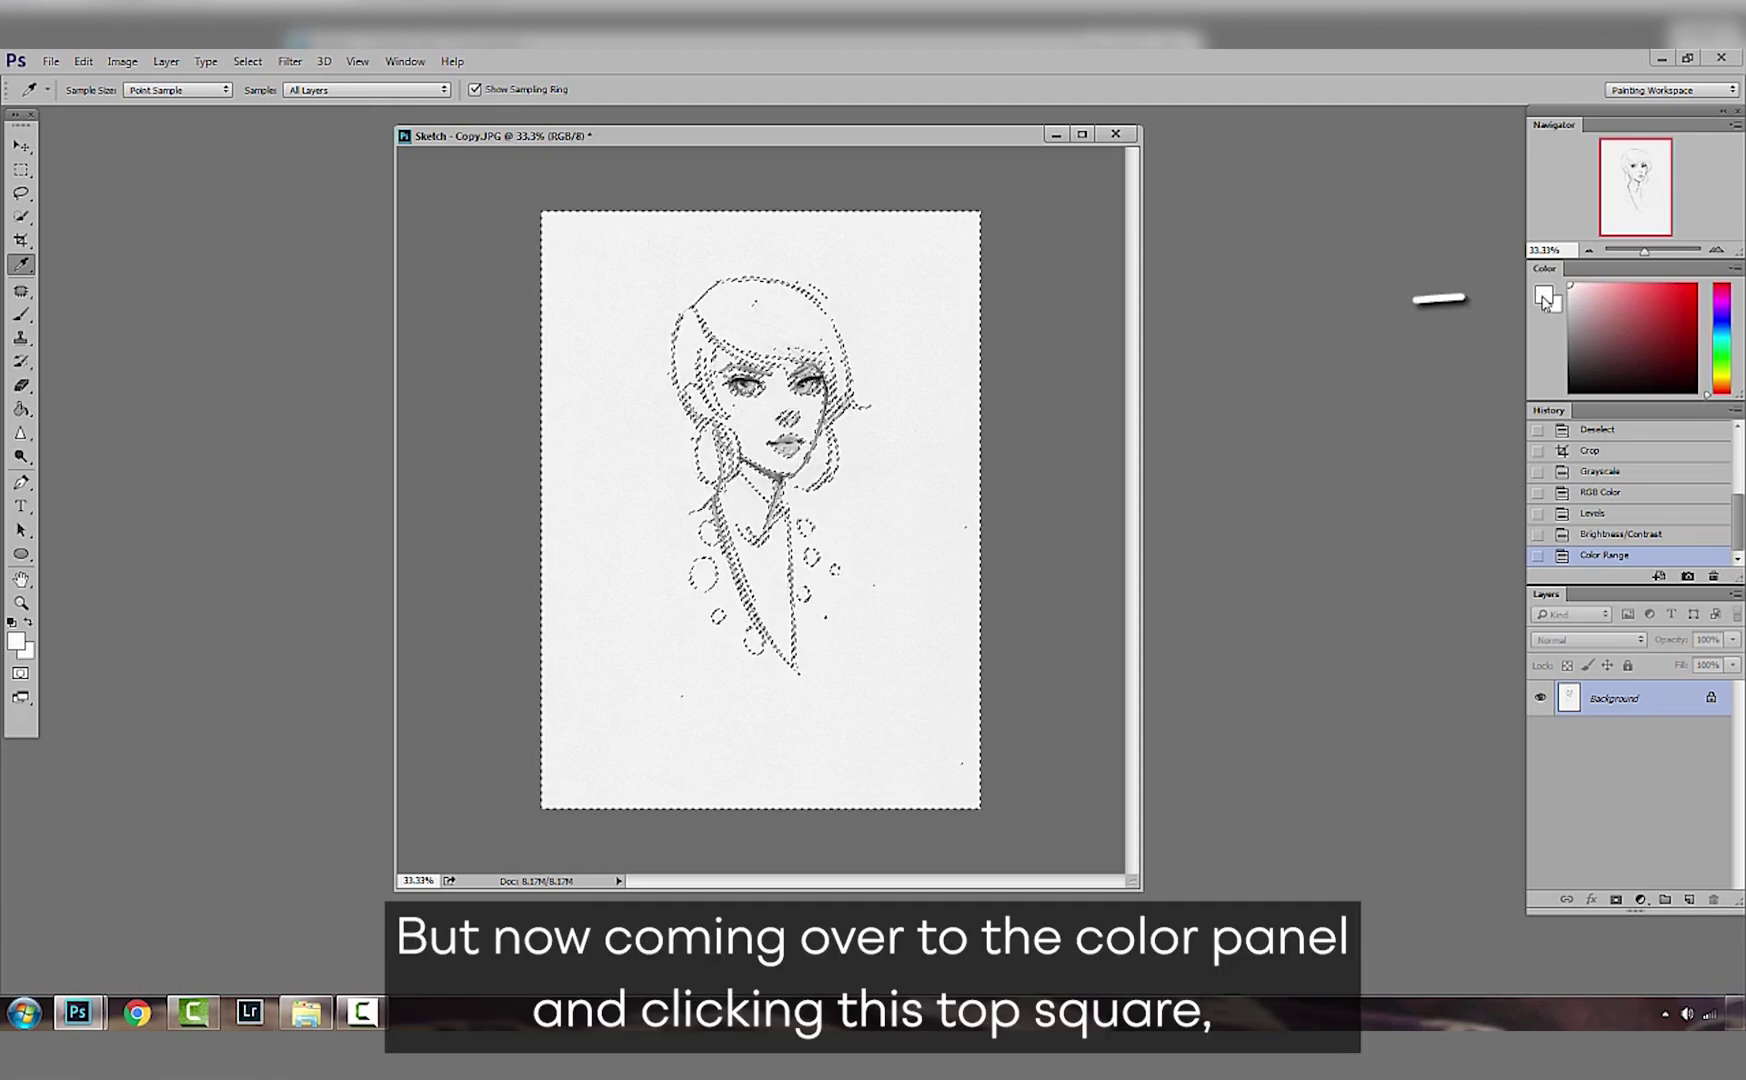
Step: Confirm white as the foreground colour and set up a soft Brush preset
click(1541, 294)
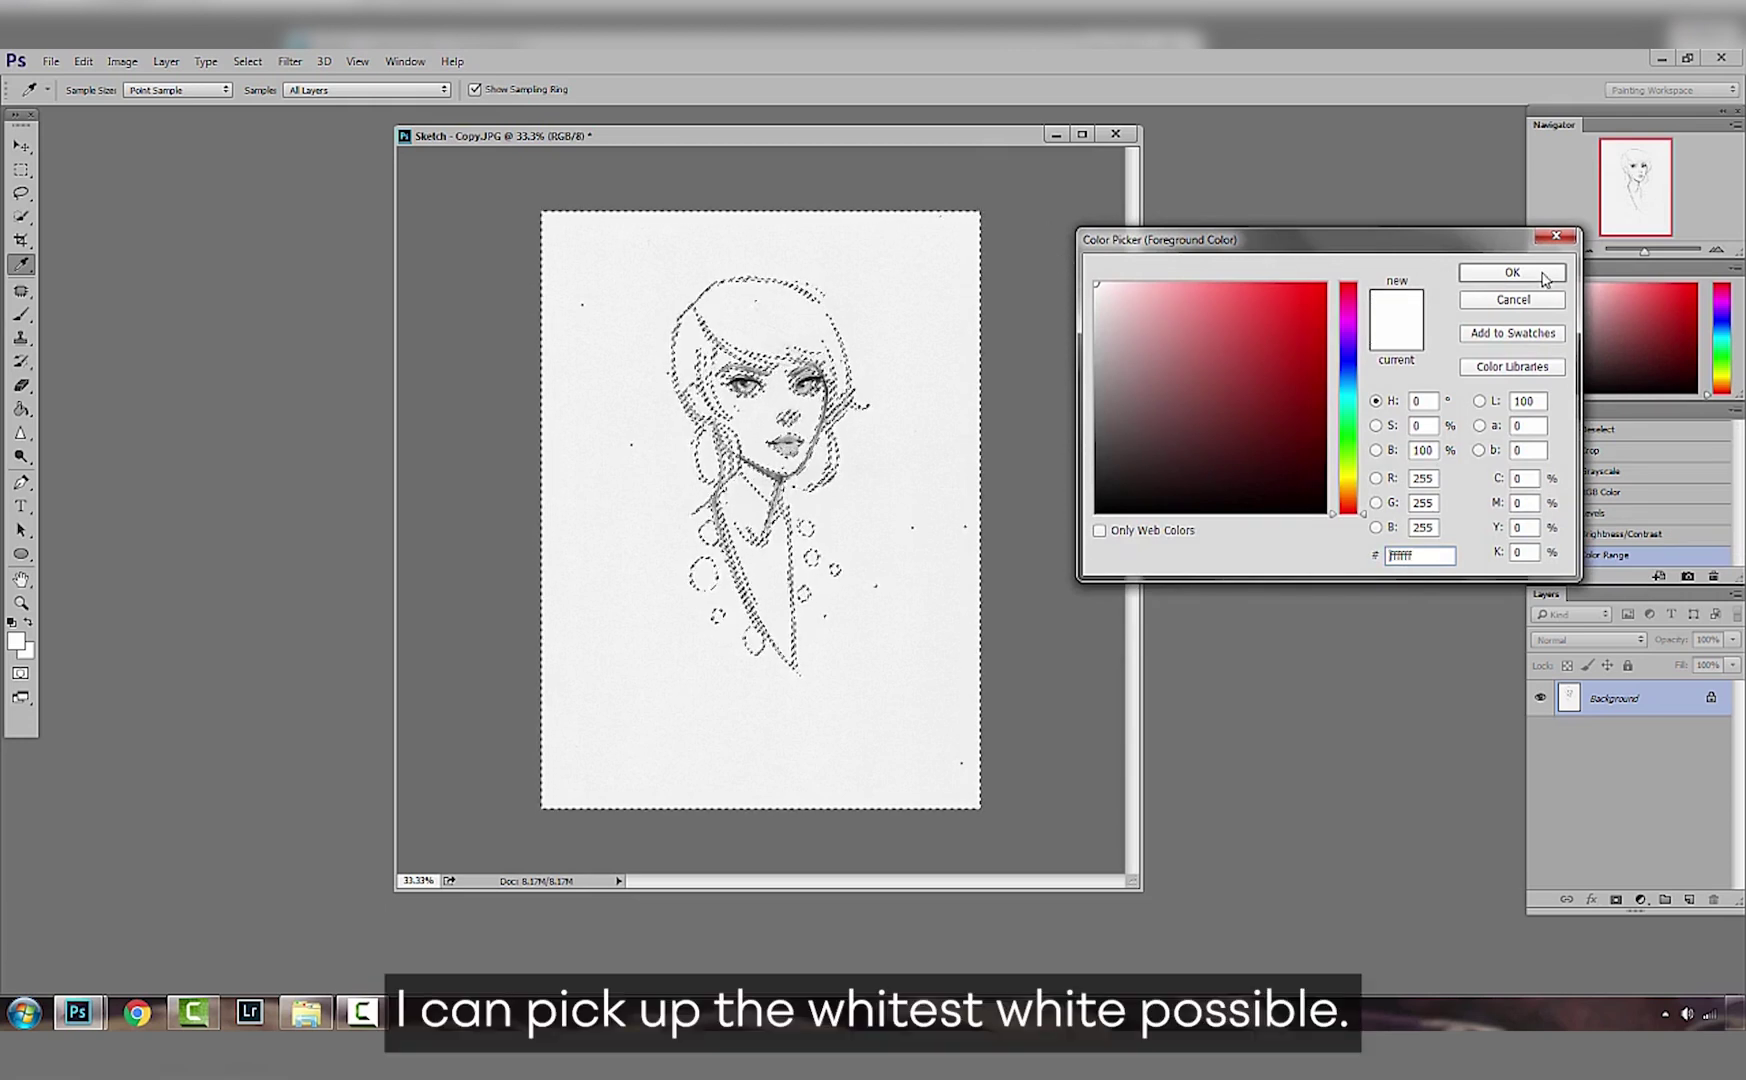
click(1545, 280)
click(24, 310)
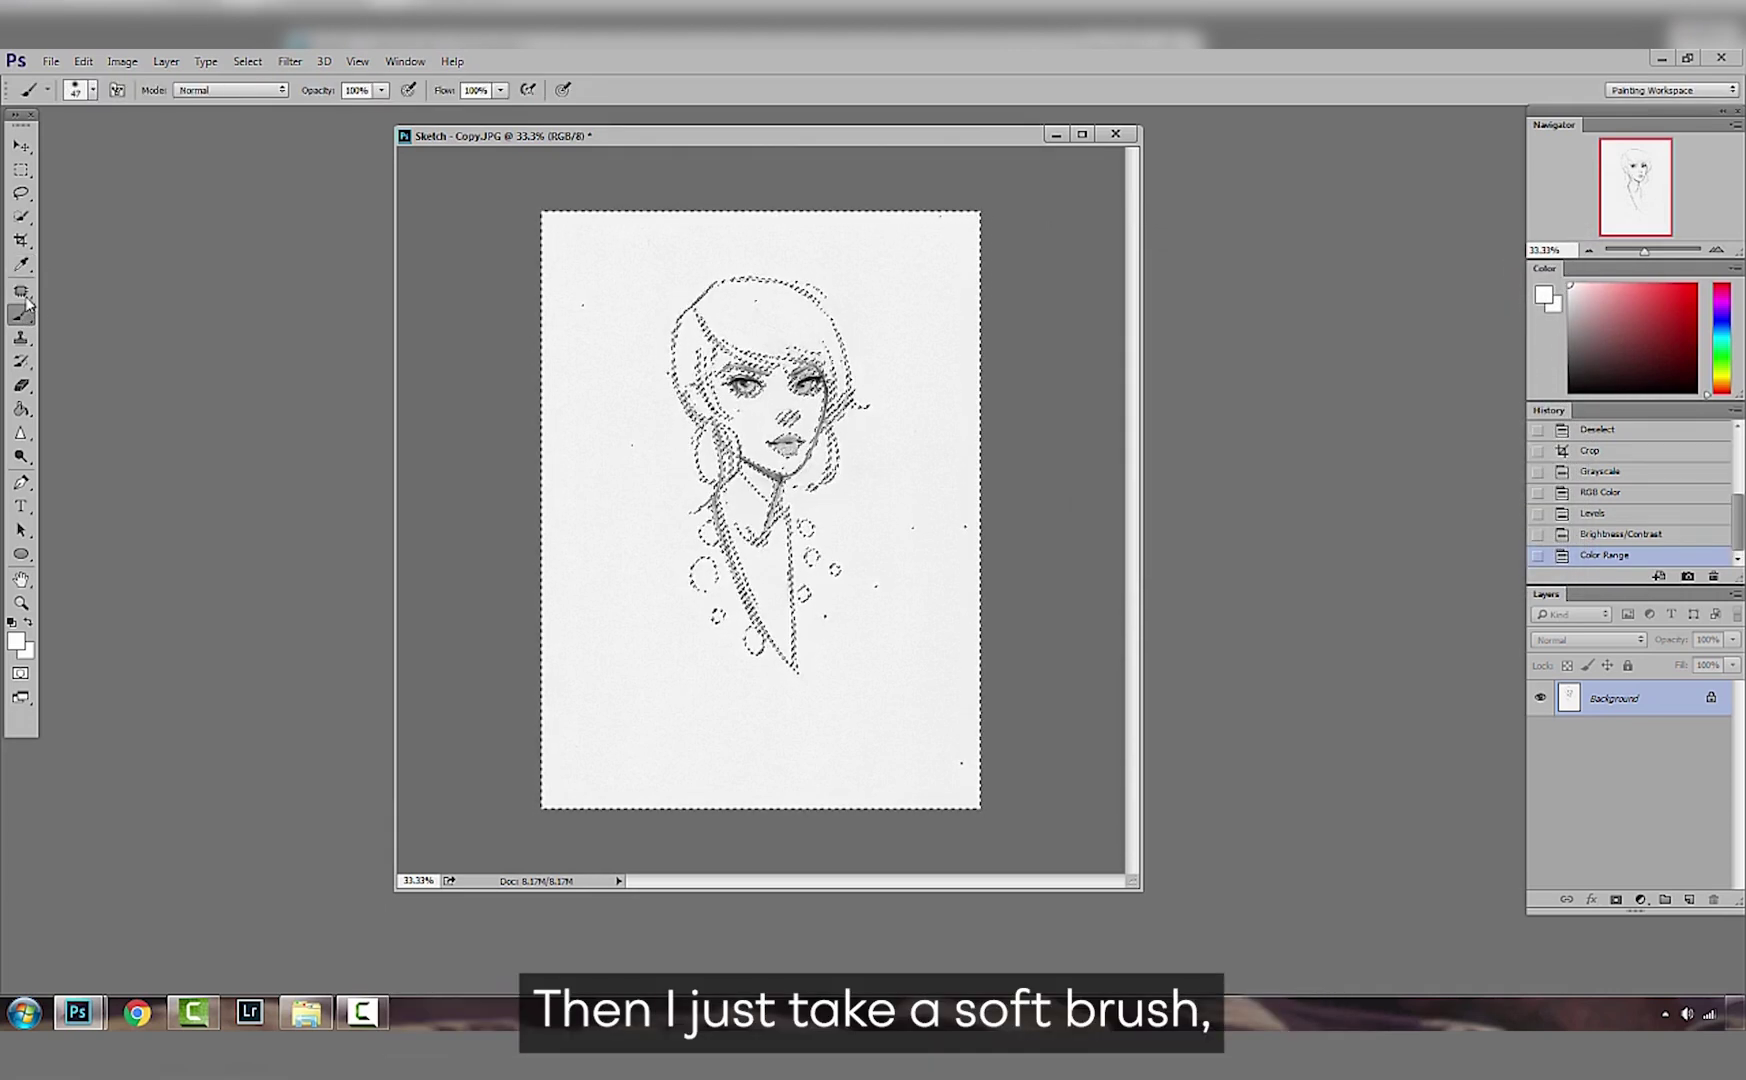
click(92, 89)
click(330, 516)
click(258, 680)
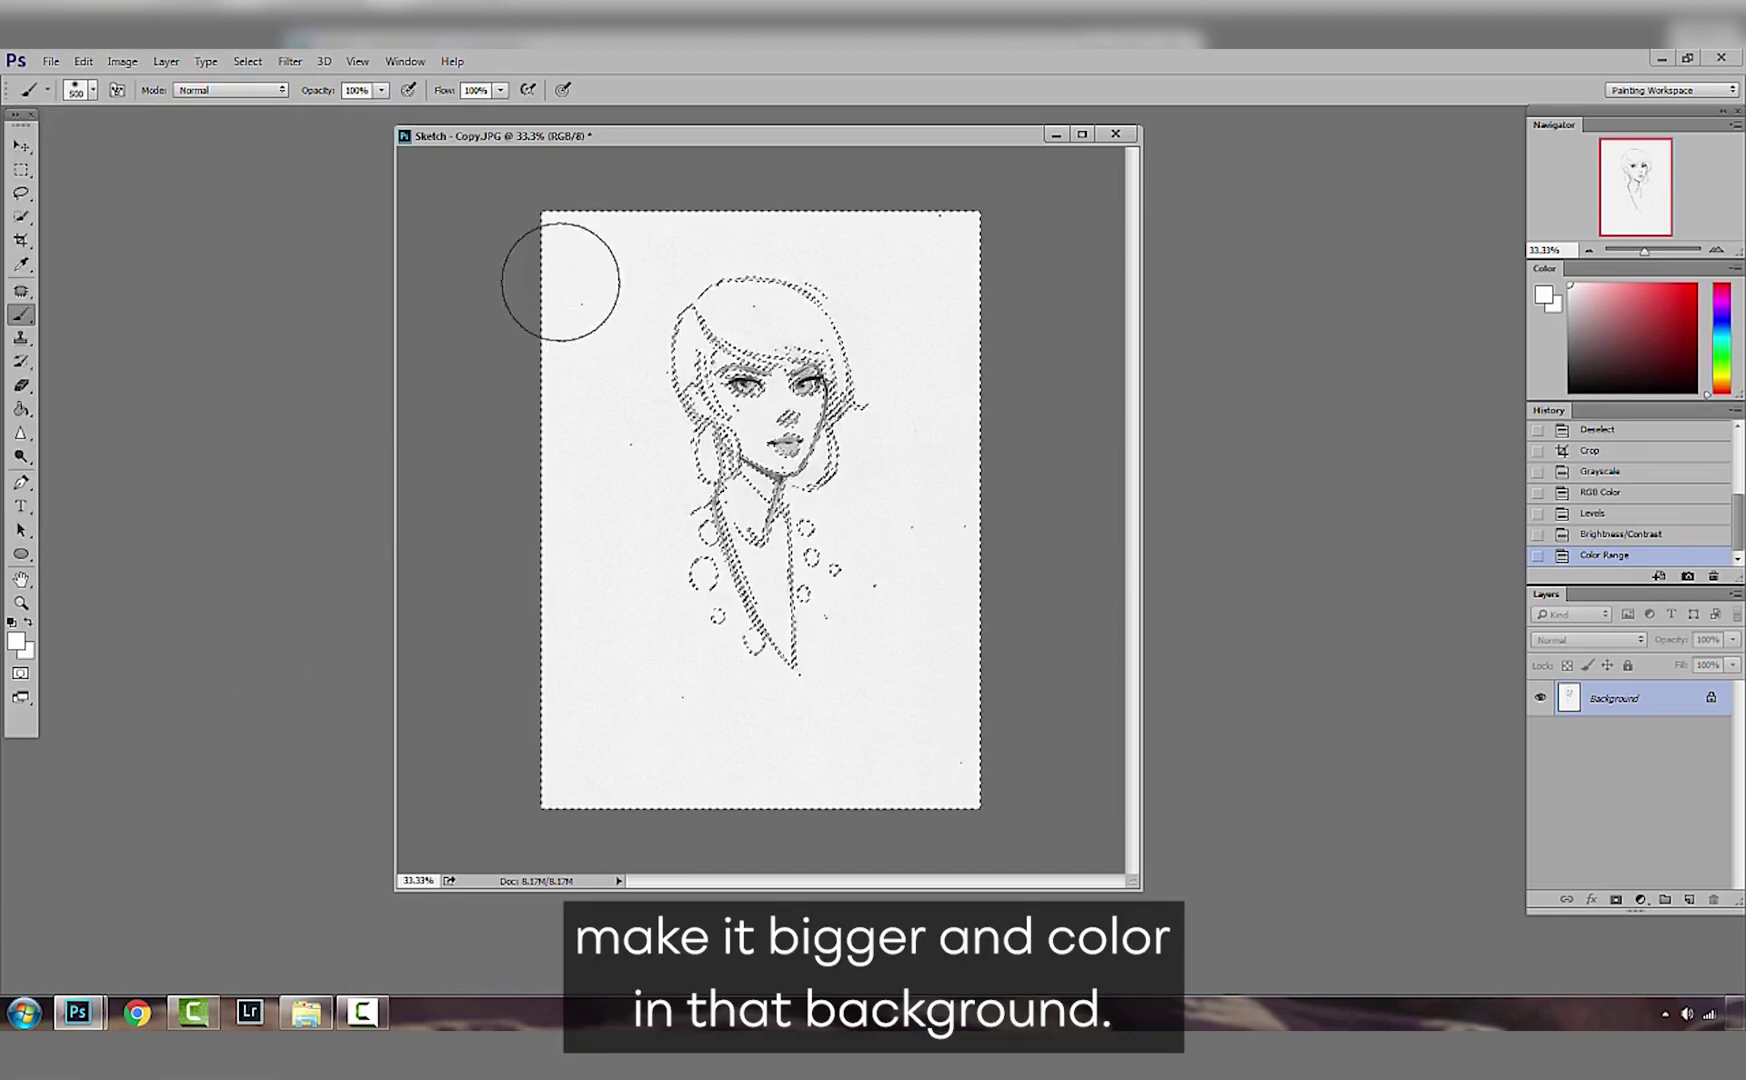
key(bracketleft)
key(bracketleft)
key(bracketleft)
Step: Paint the selected background white across the top-left, right and lower areas
click(630, 262)
click(635, 303)
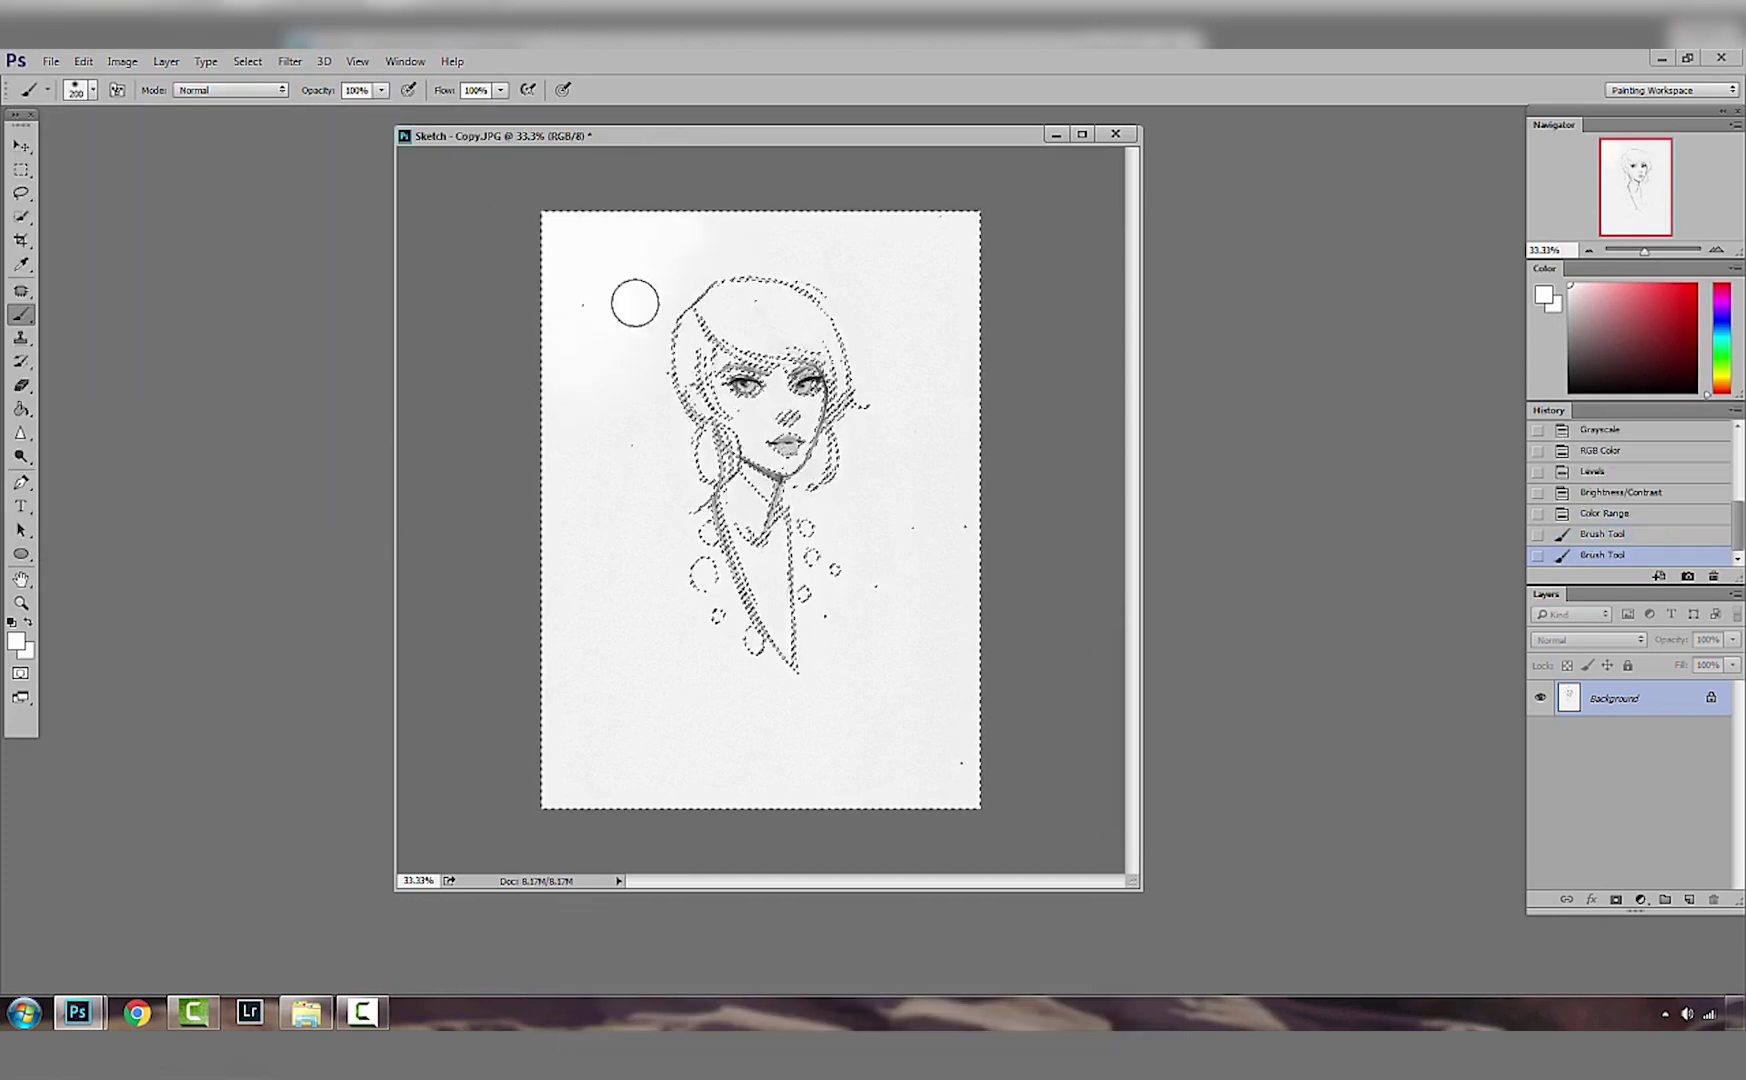
drag(583, 304, 912, 527)
key(bracketright)
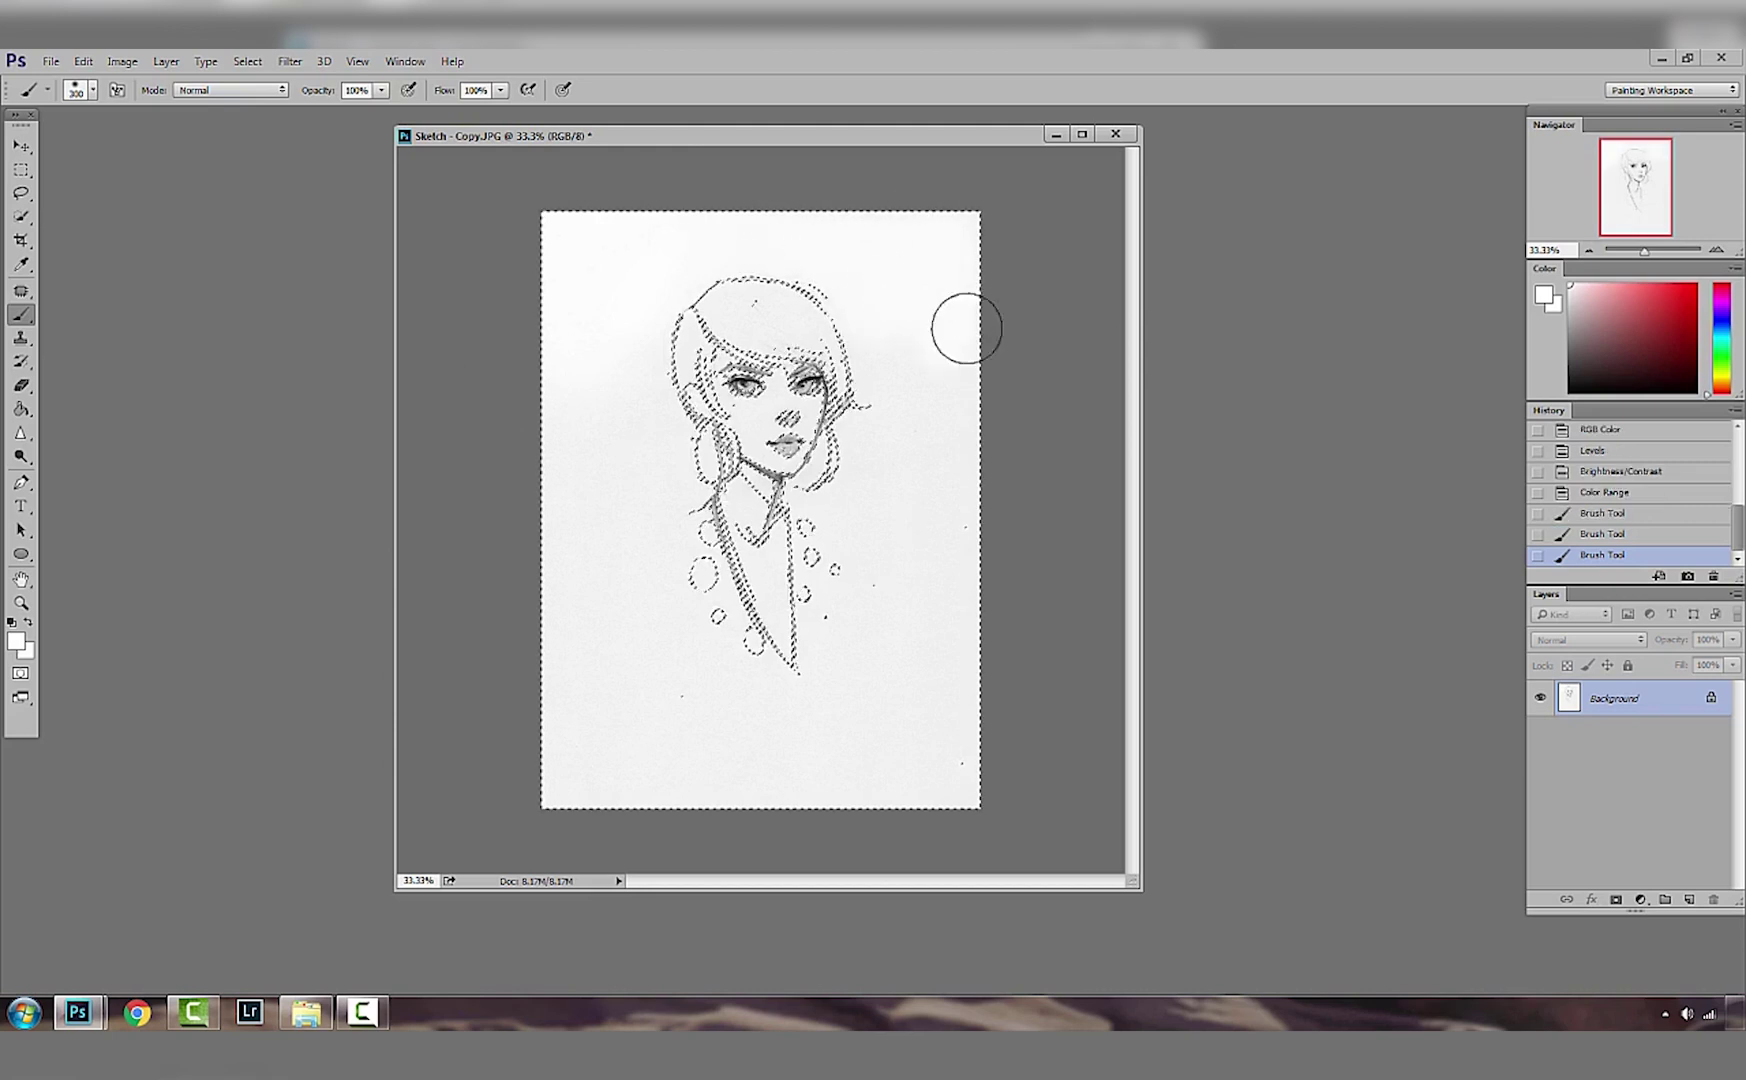
click(885, 263)
key(bracketleft)
key(bracketleft)
key(bracketleft)
key(bracketleft)
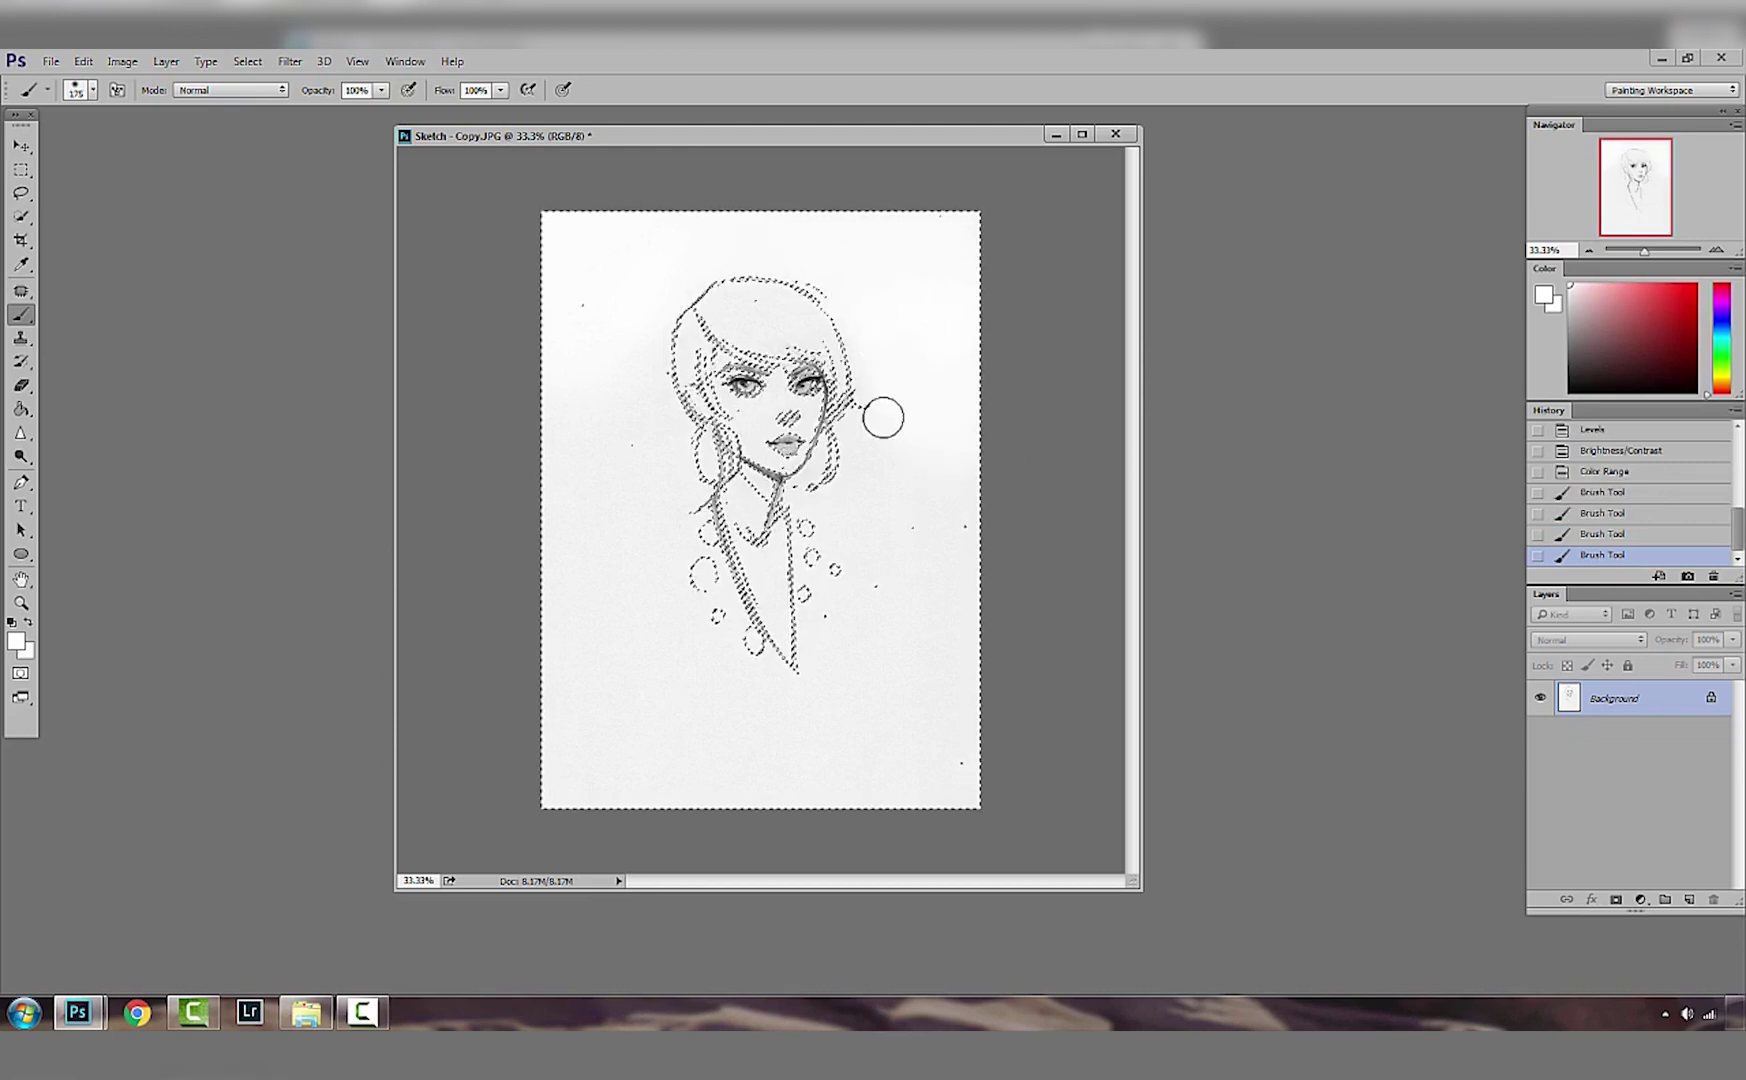
click(956, 376)
key(bracketright)
key(bracketright)
key(bracketright)
click(830, 494)
click(883, 612)
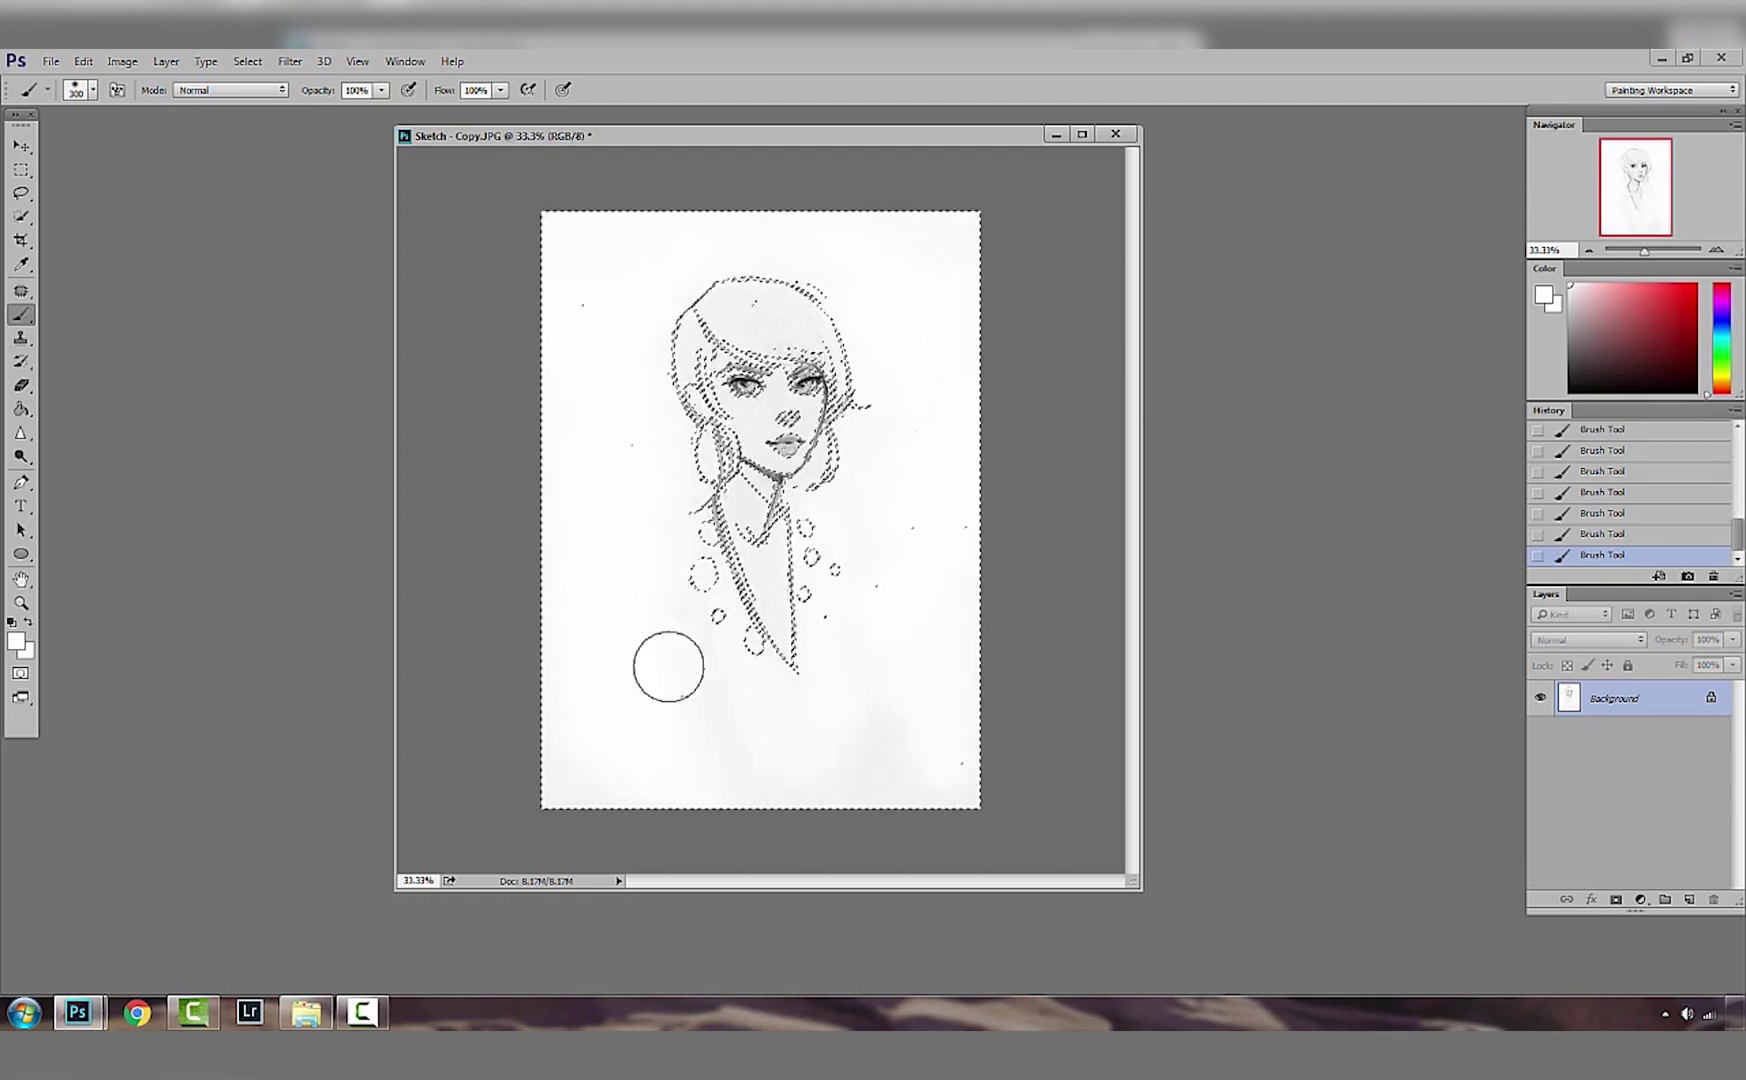
Step: Deselect, shrink the brush, and paint out specks beside the coat and along the left edge
click(247, 62)
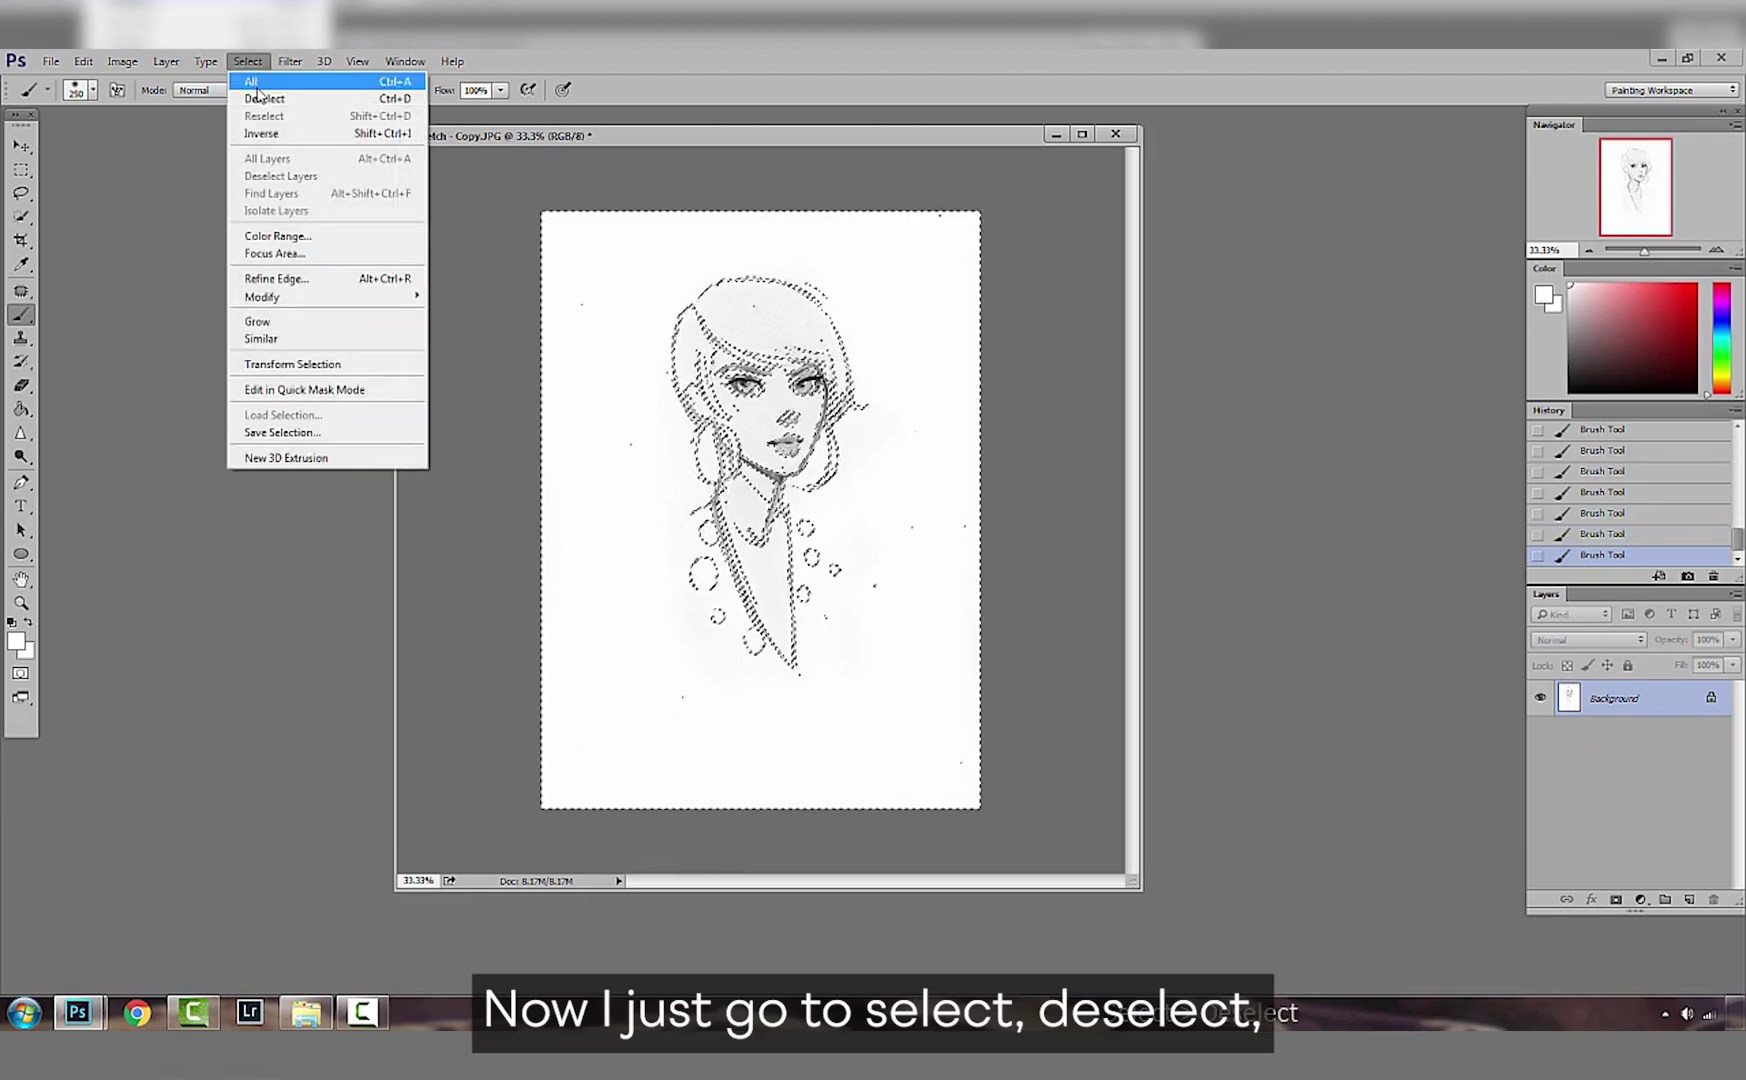
click(264, 98)
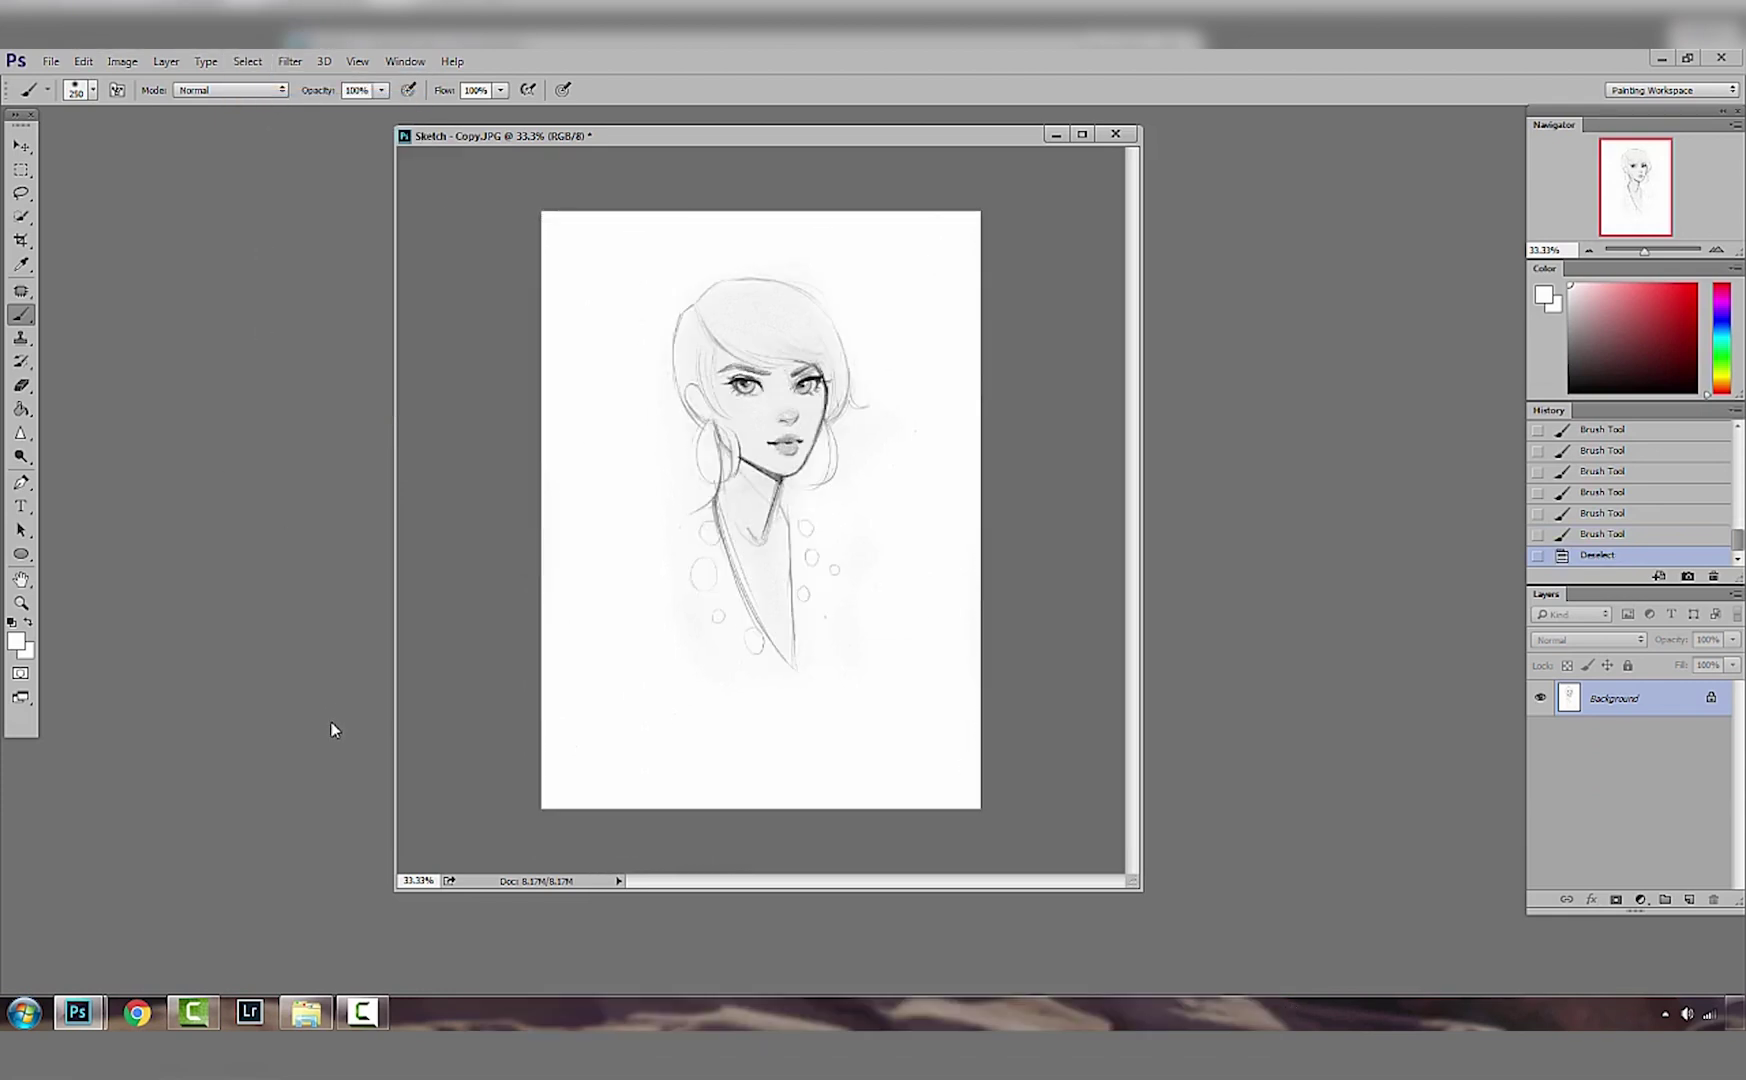
key(bracketleft)
key(bracketleft)
key(bracketleft)
key(bracketleft)
key(bracketleft)
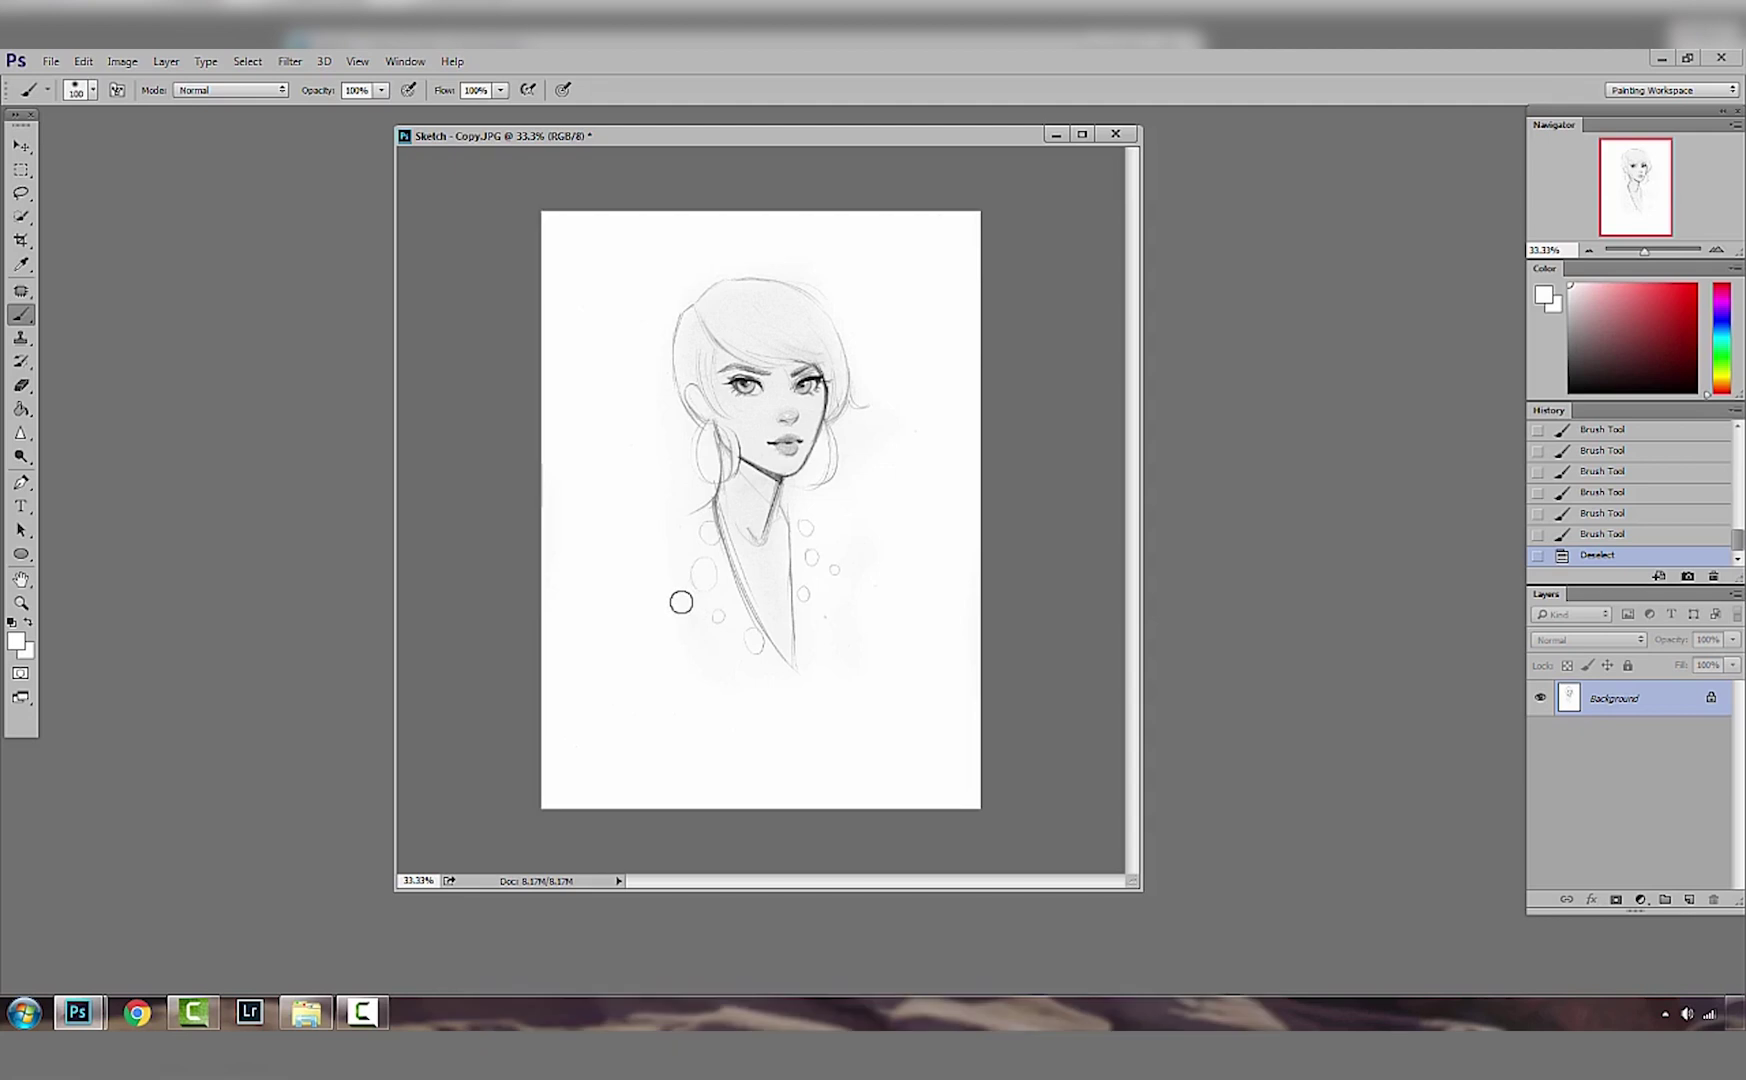
key(bracketleft)
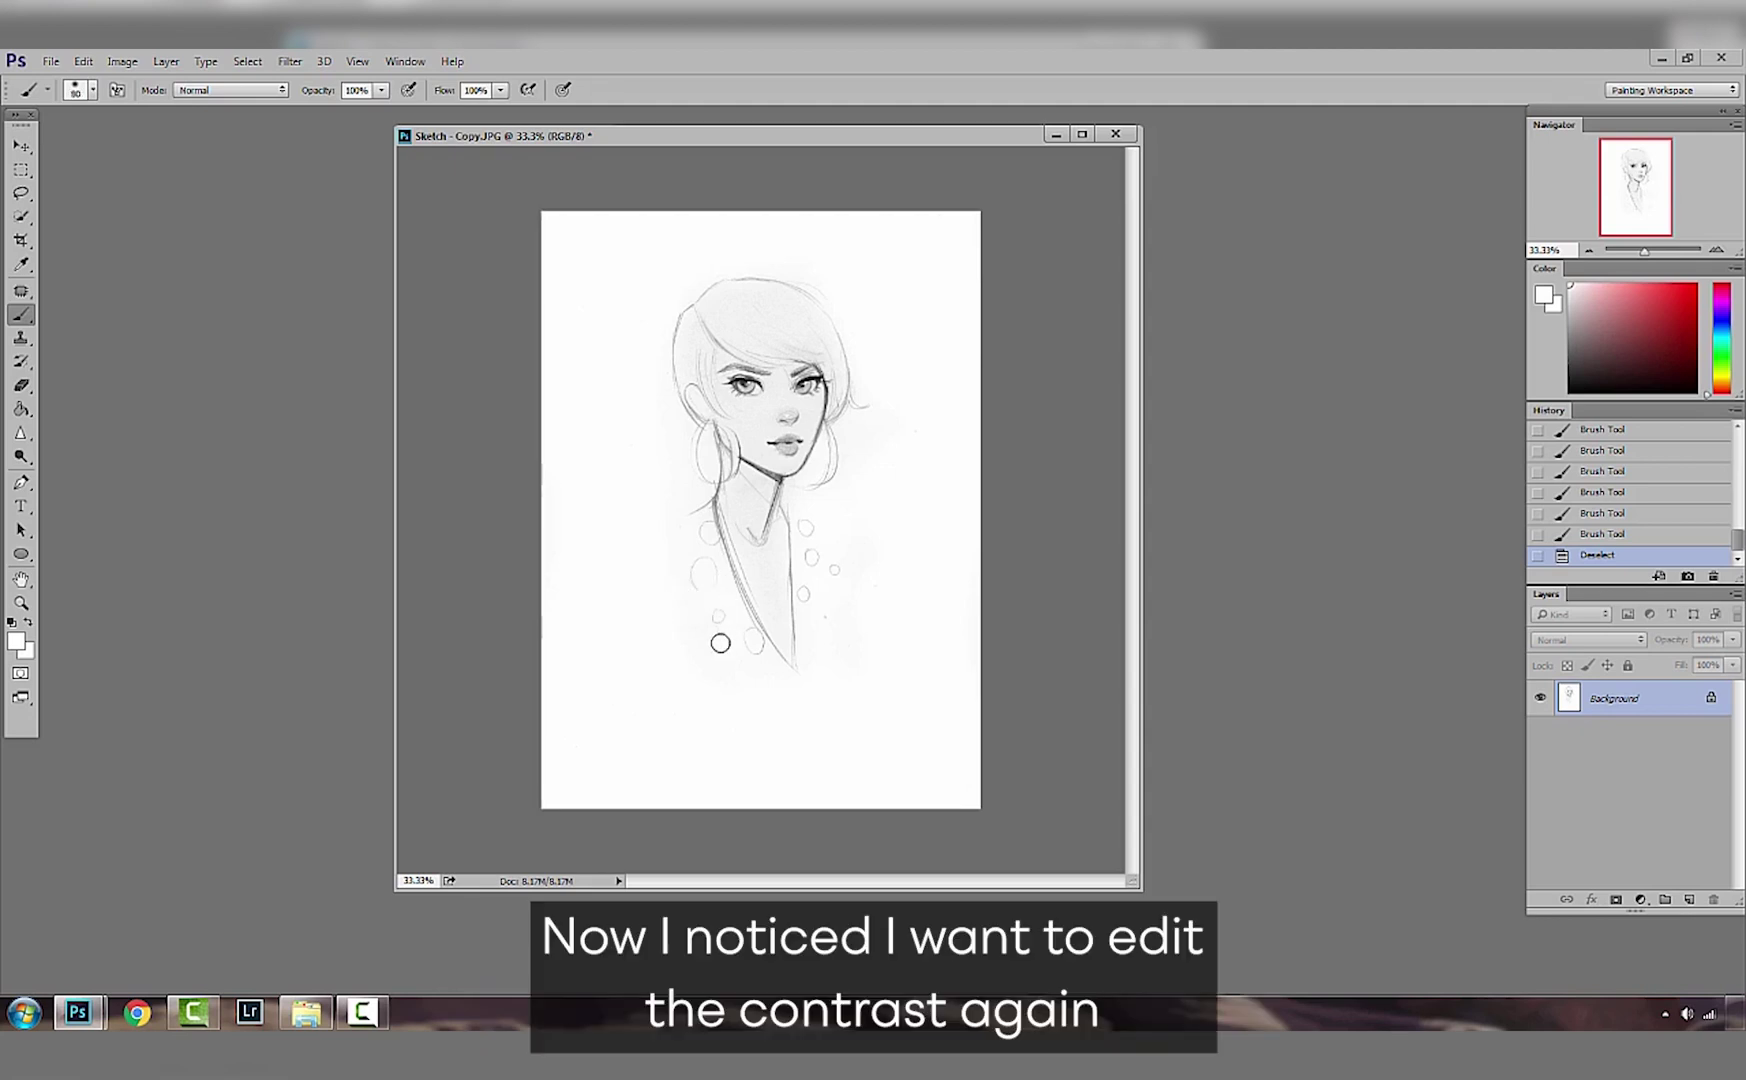
key(bracketleft)
key(bracketleft)
key(bracketleft)
key(bracketleft)
click(718, 556)
drag(700, 565, 548, 567)
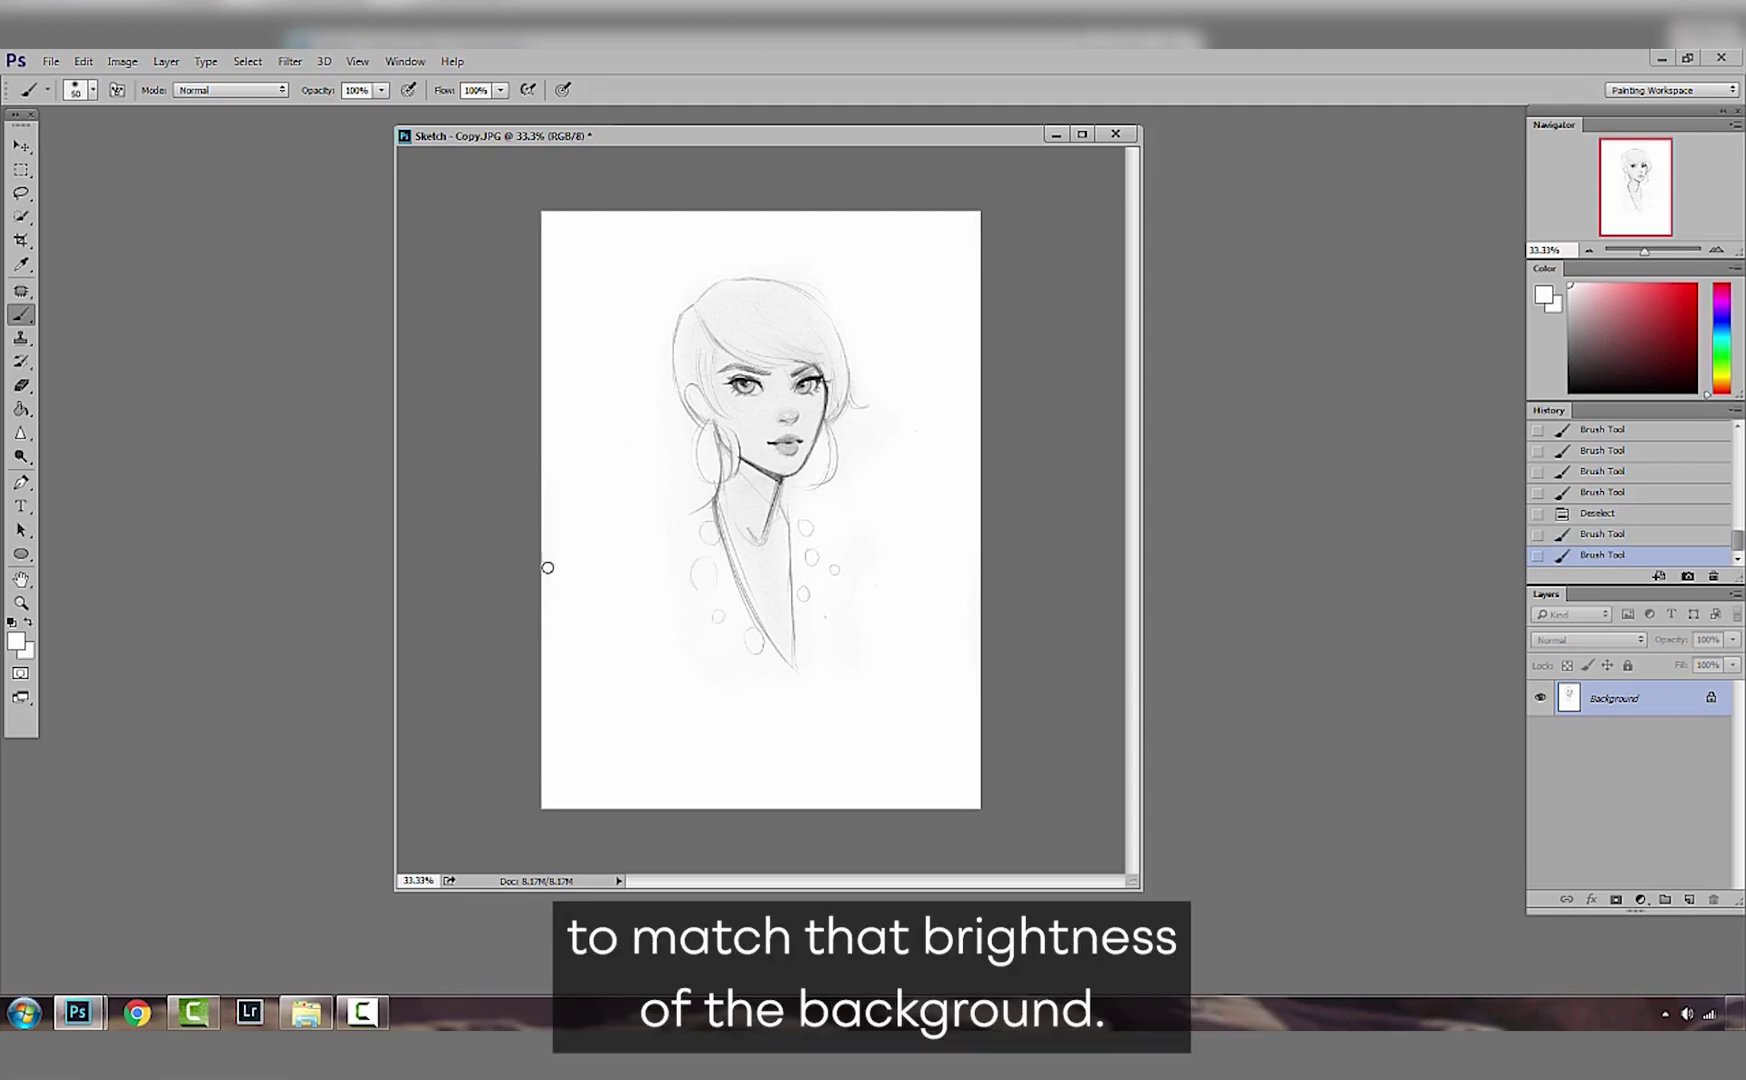
Step: Apply a second Levels pass with input black point 20 and white point 244
click(123, 64)
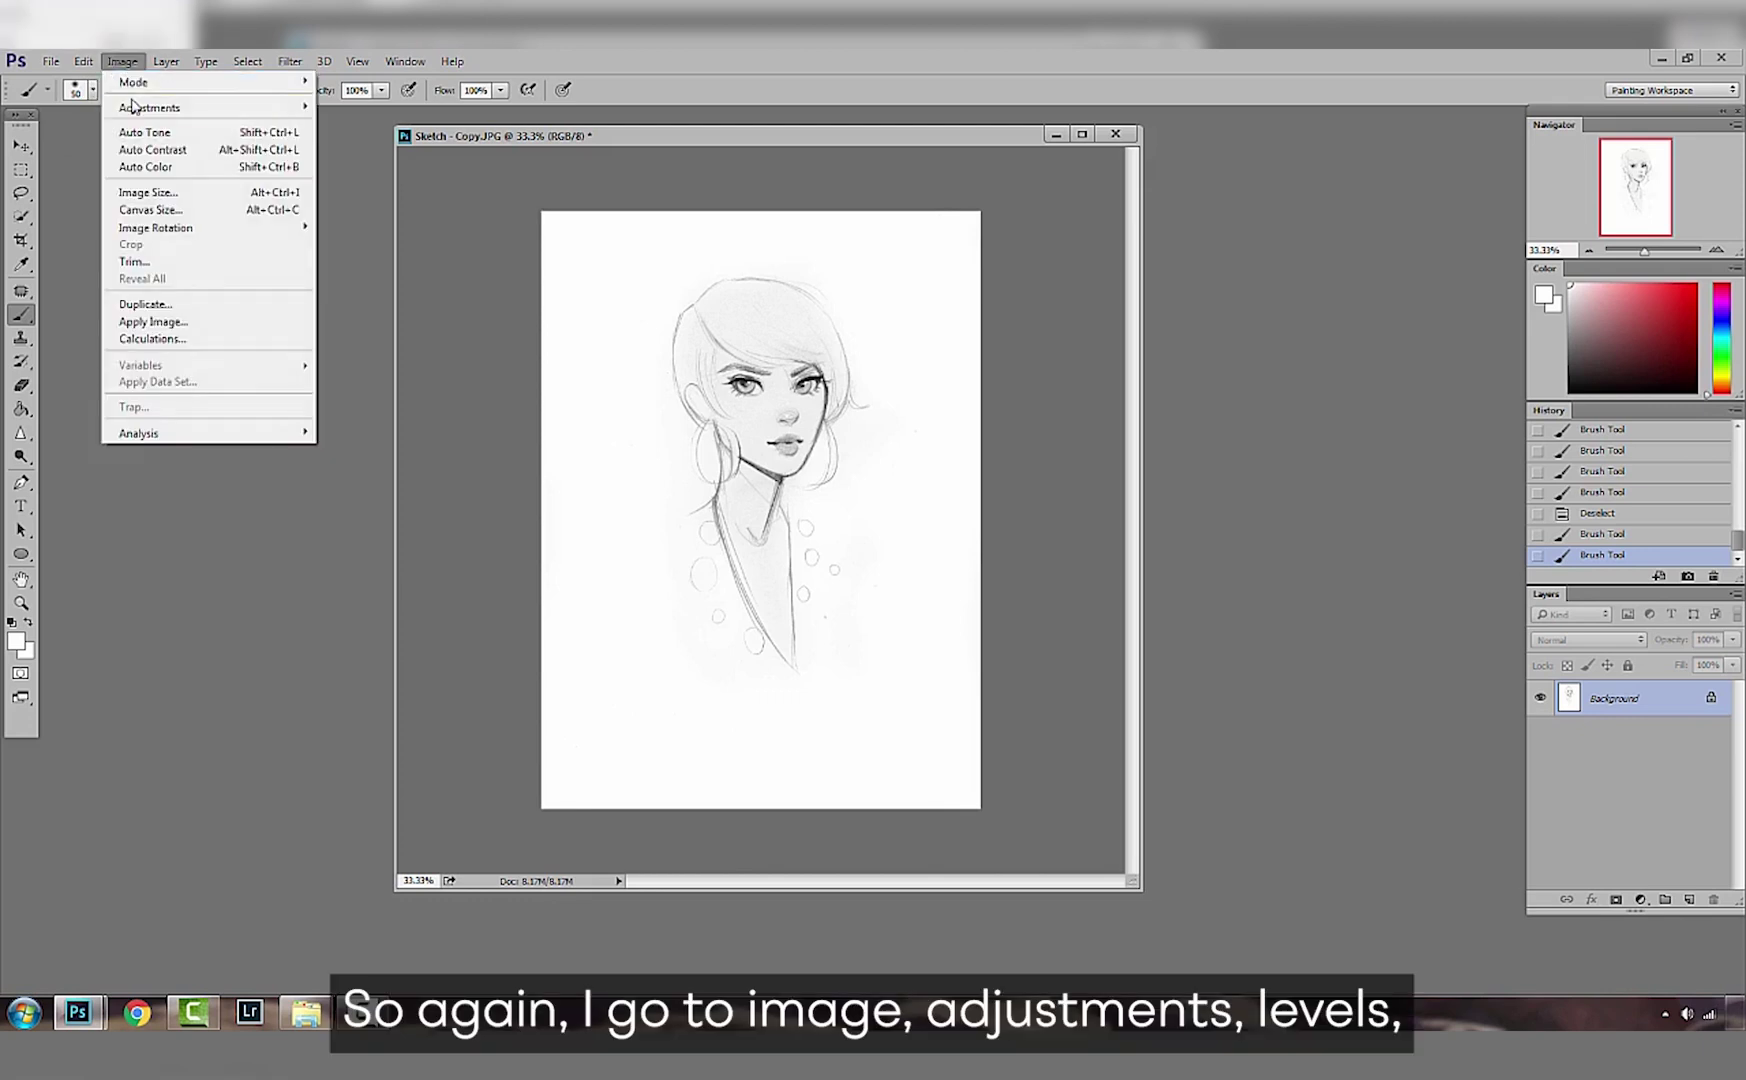
mouse_move(135, 107)
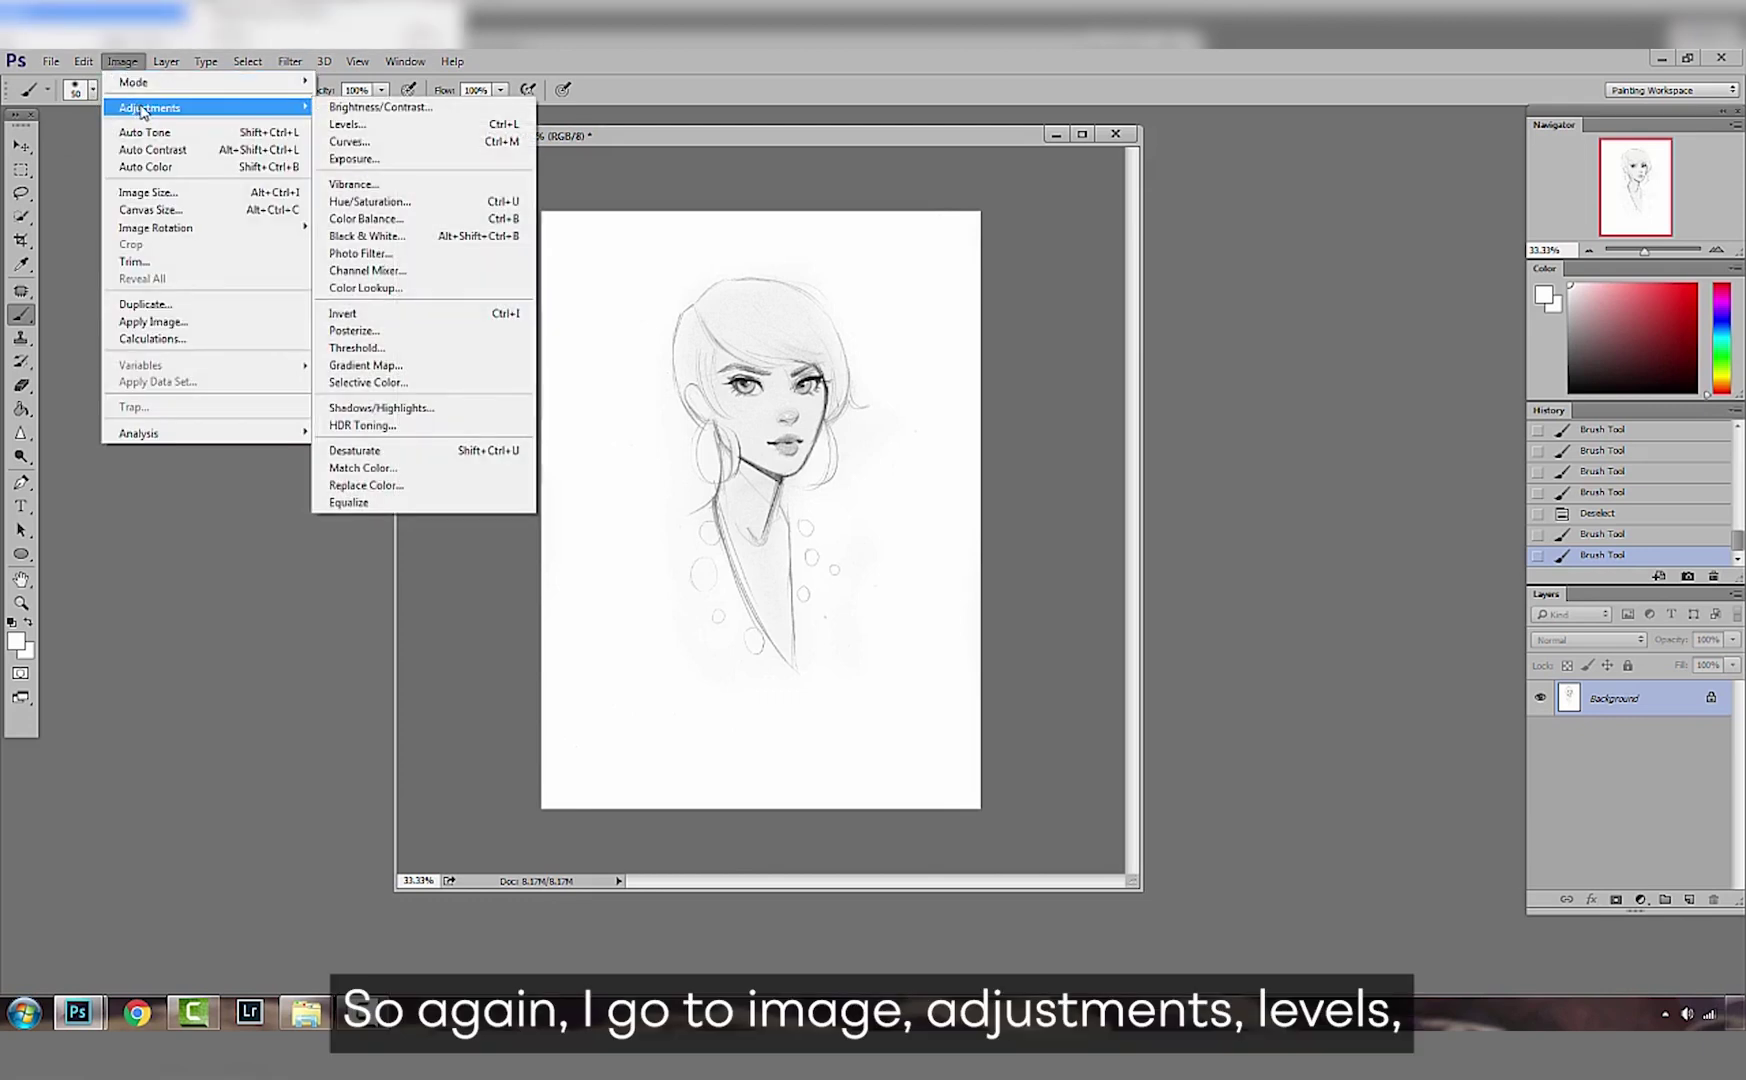
click(354, 124)
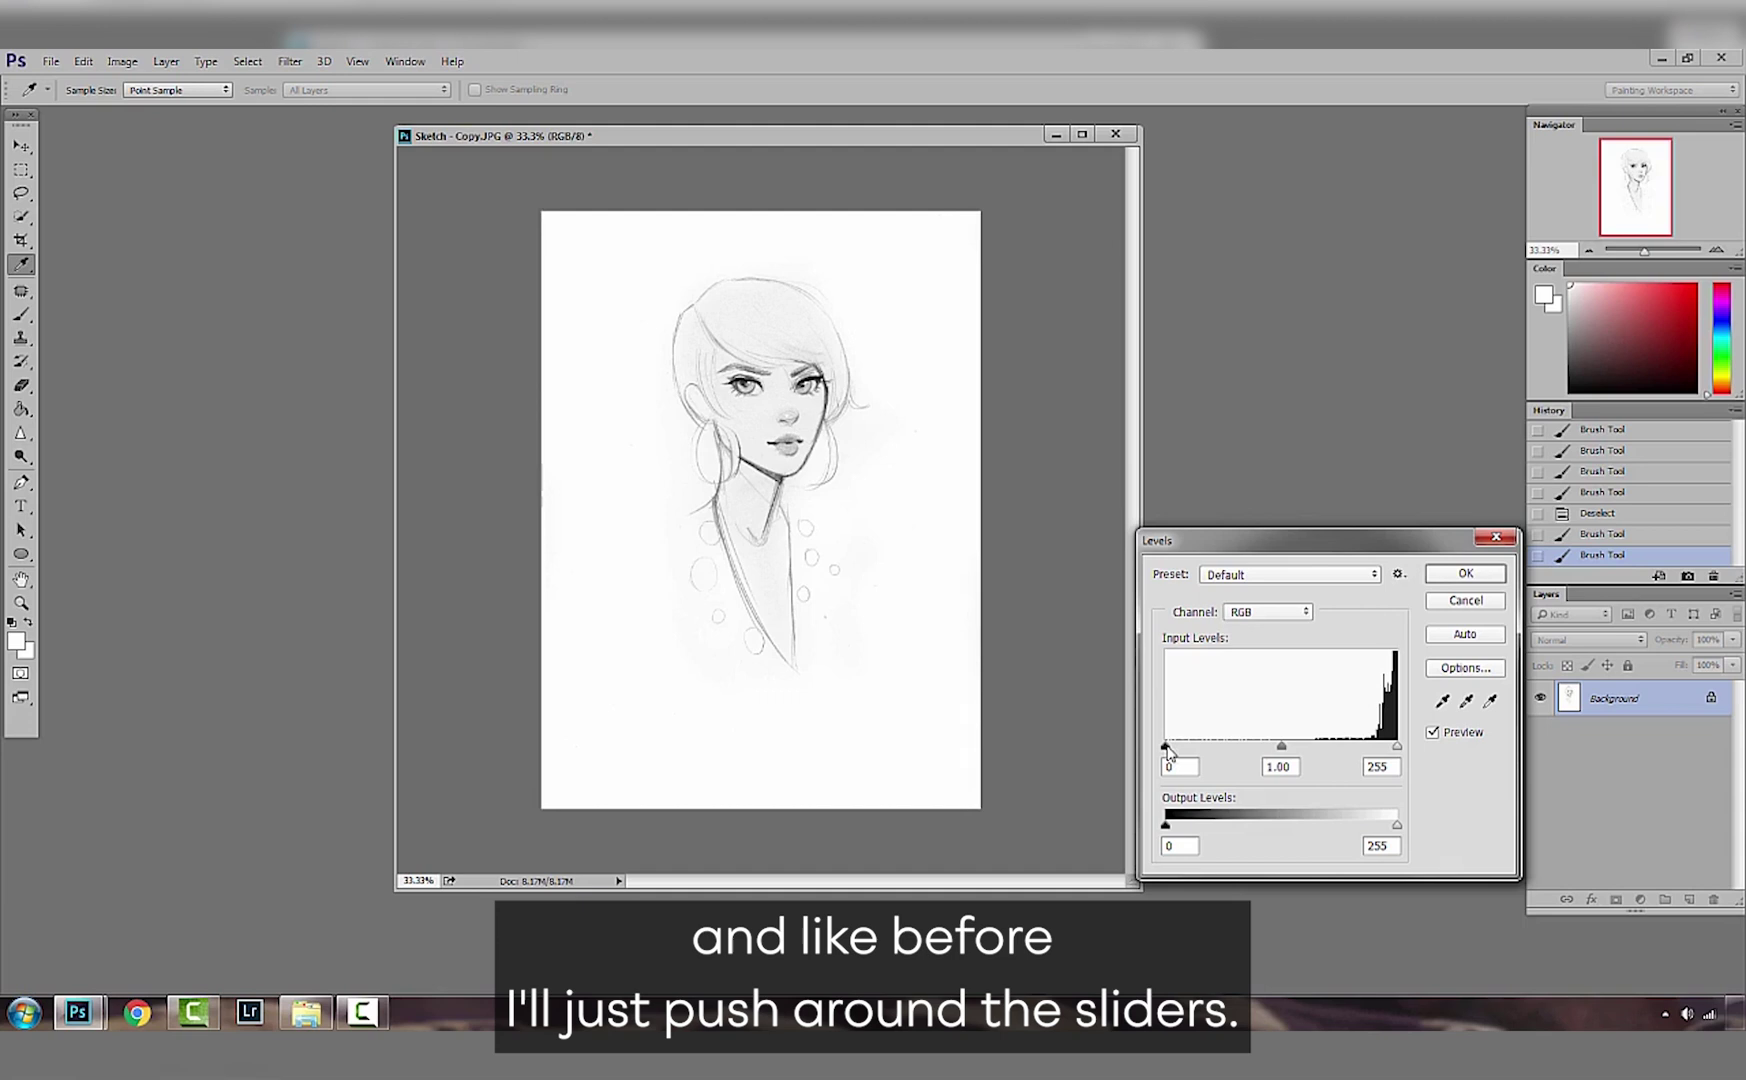
drag(1167, 750, 1201, 750)
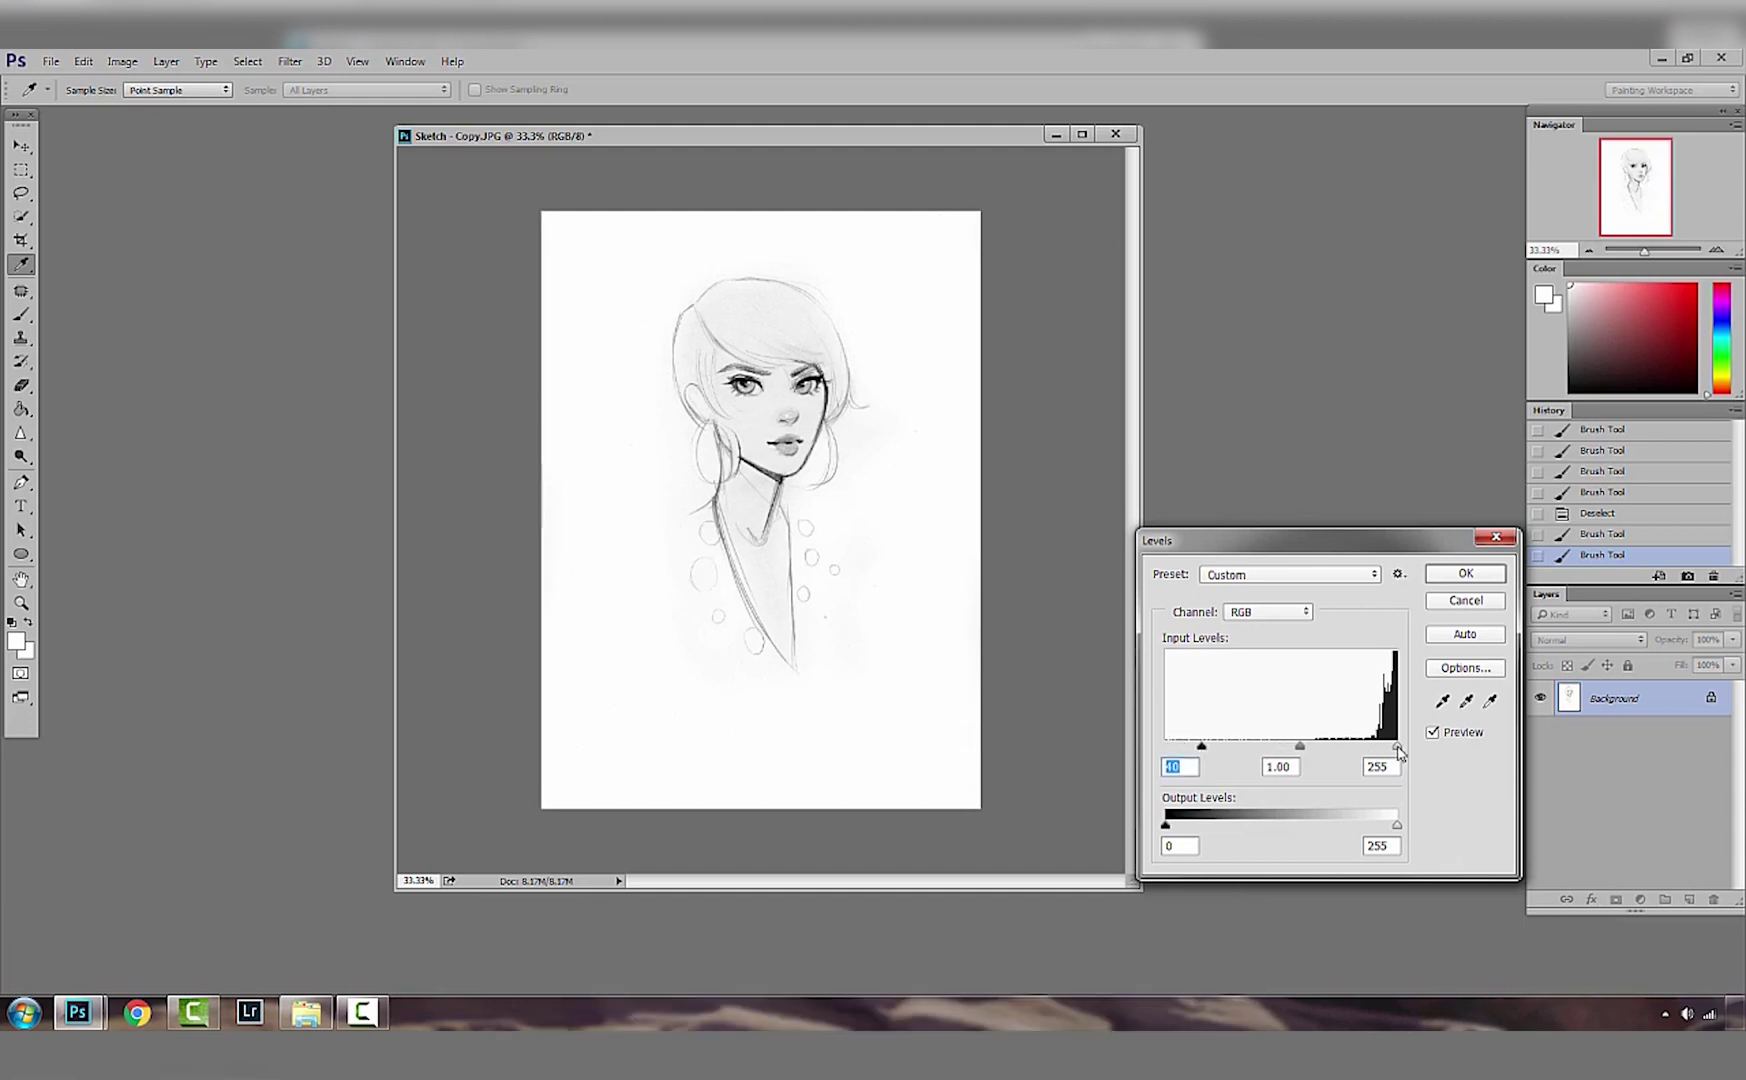
drag(1398, 752, 1388, 760)
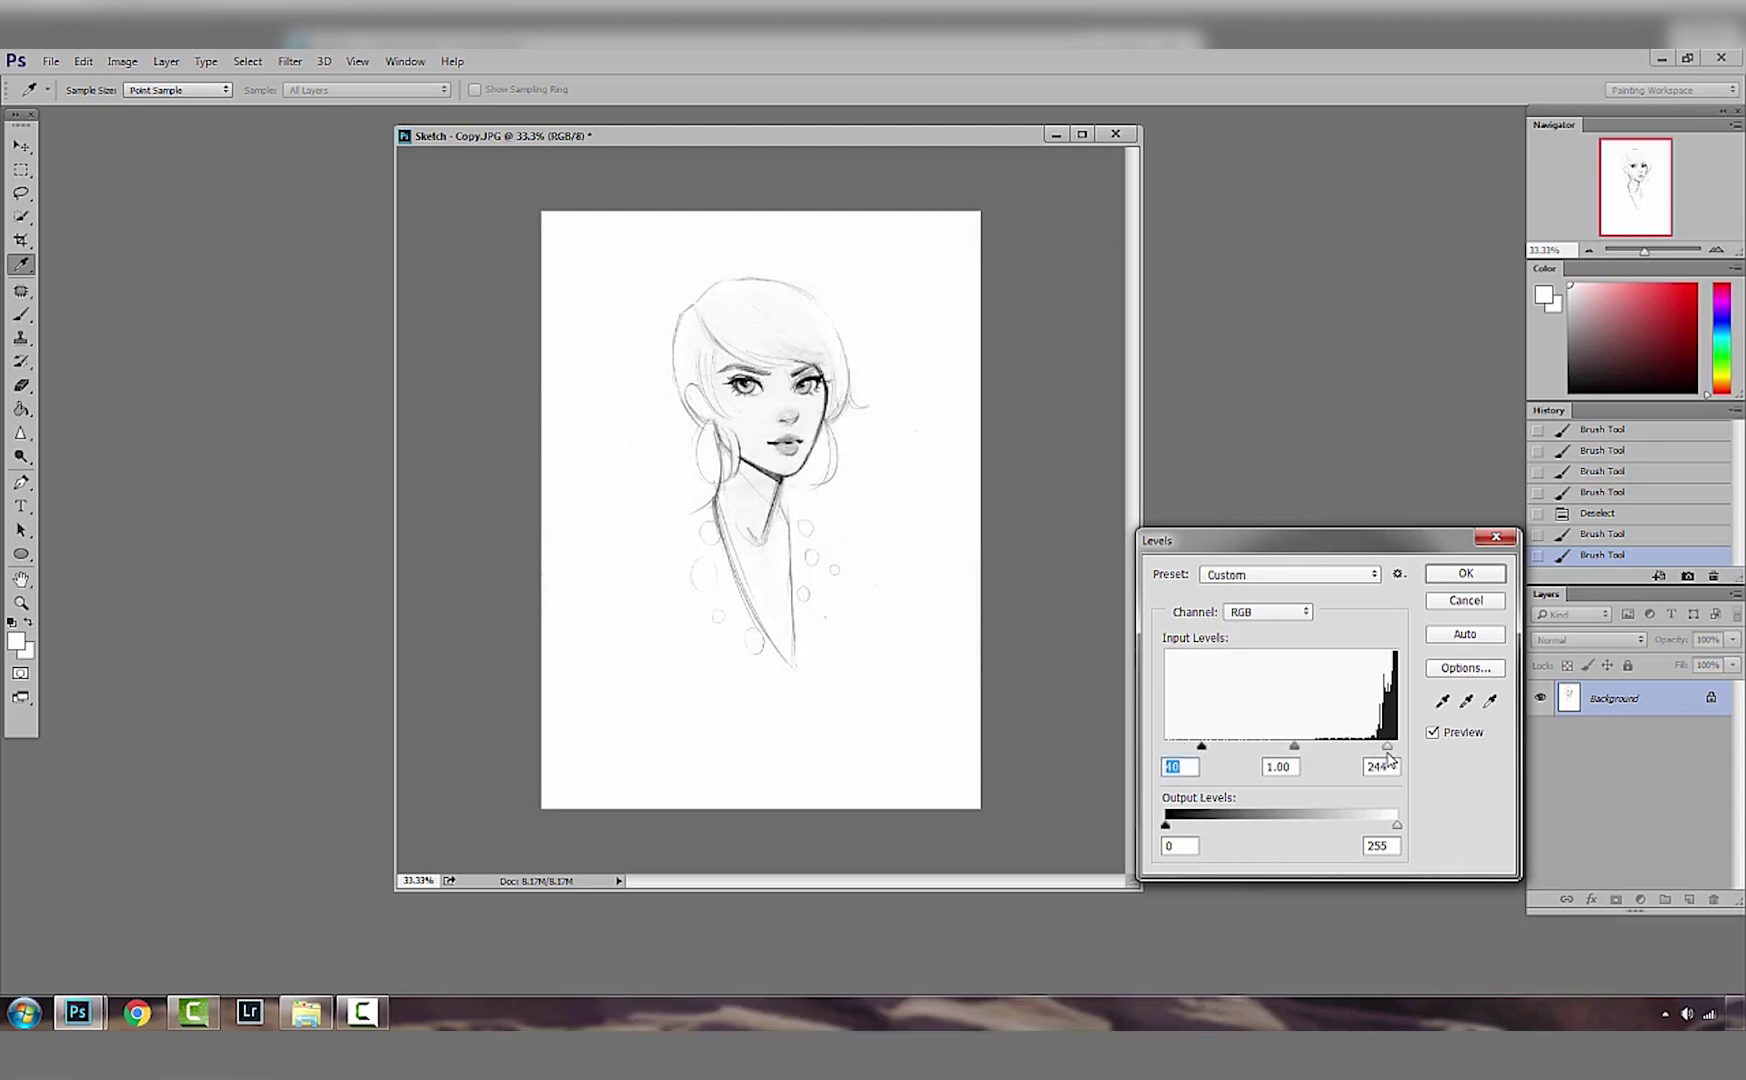
click(1465, 573)
key(b)
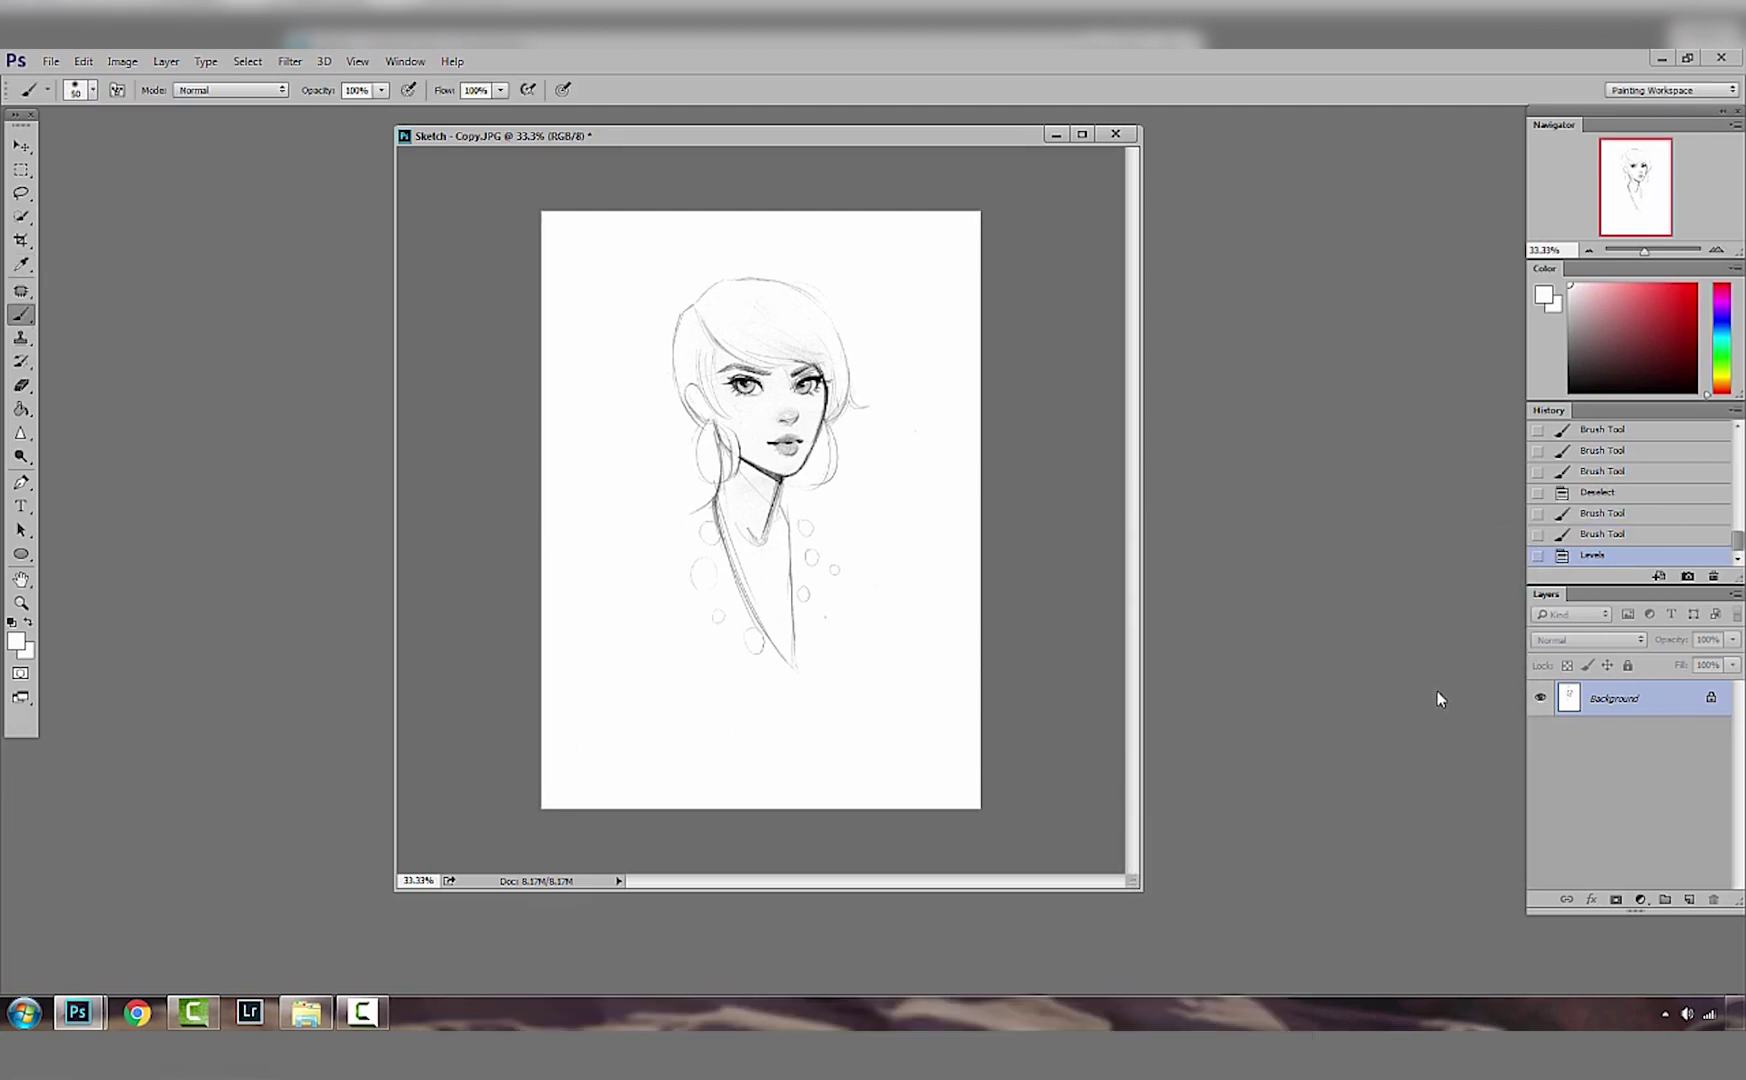
Step: Copy the whole brightened canvas, revert history to before Levels, and paste it as Layer 1
click(21, 172)
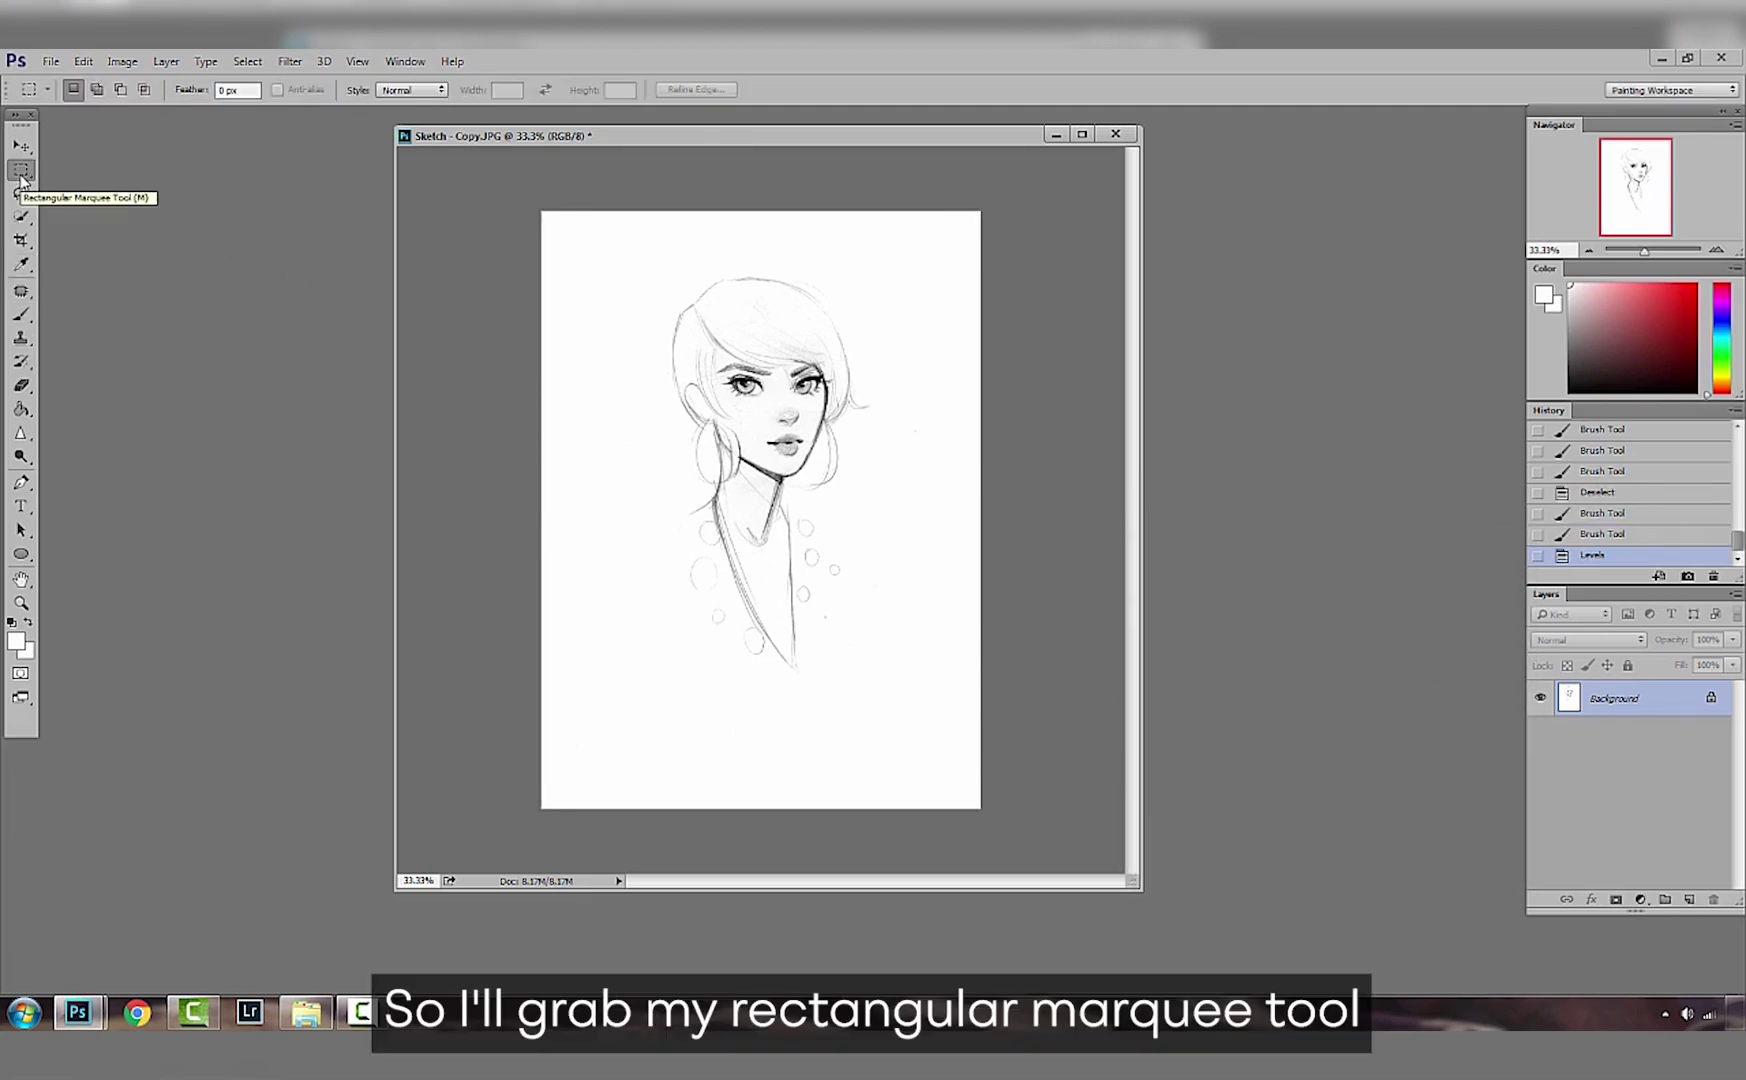
drag(535, 204, 1305, 955)
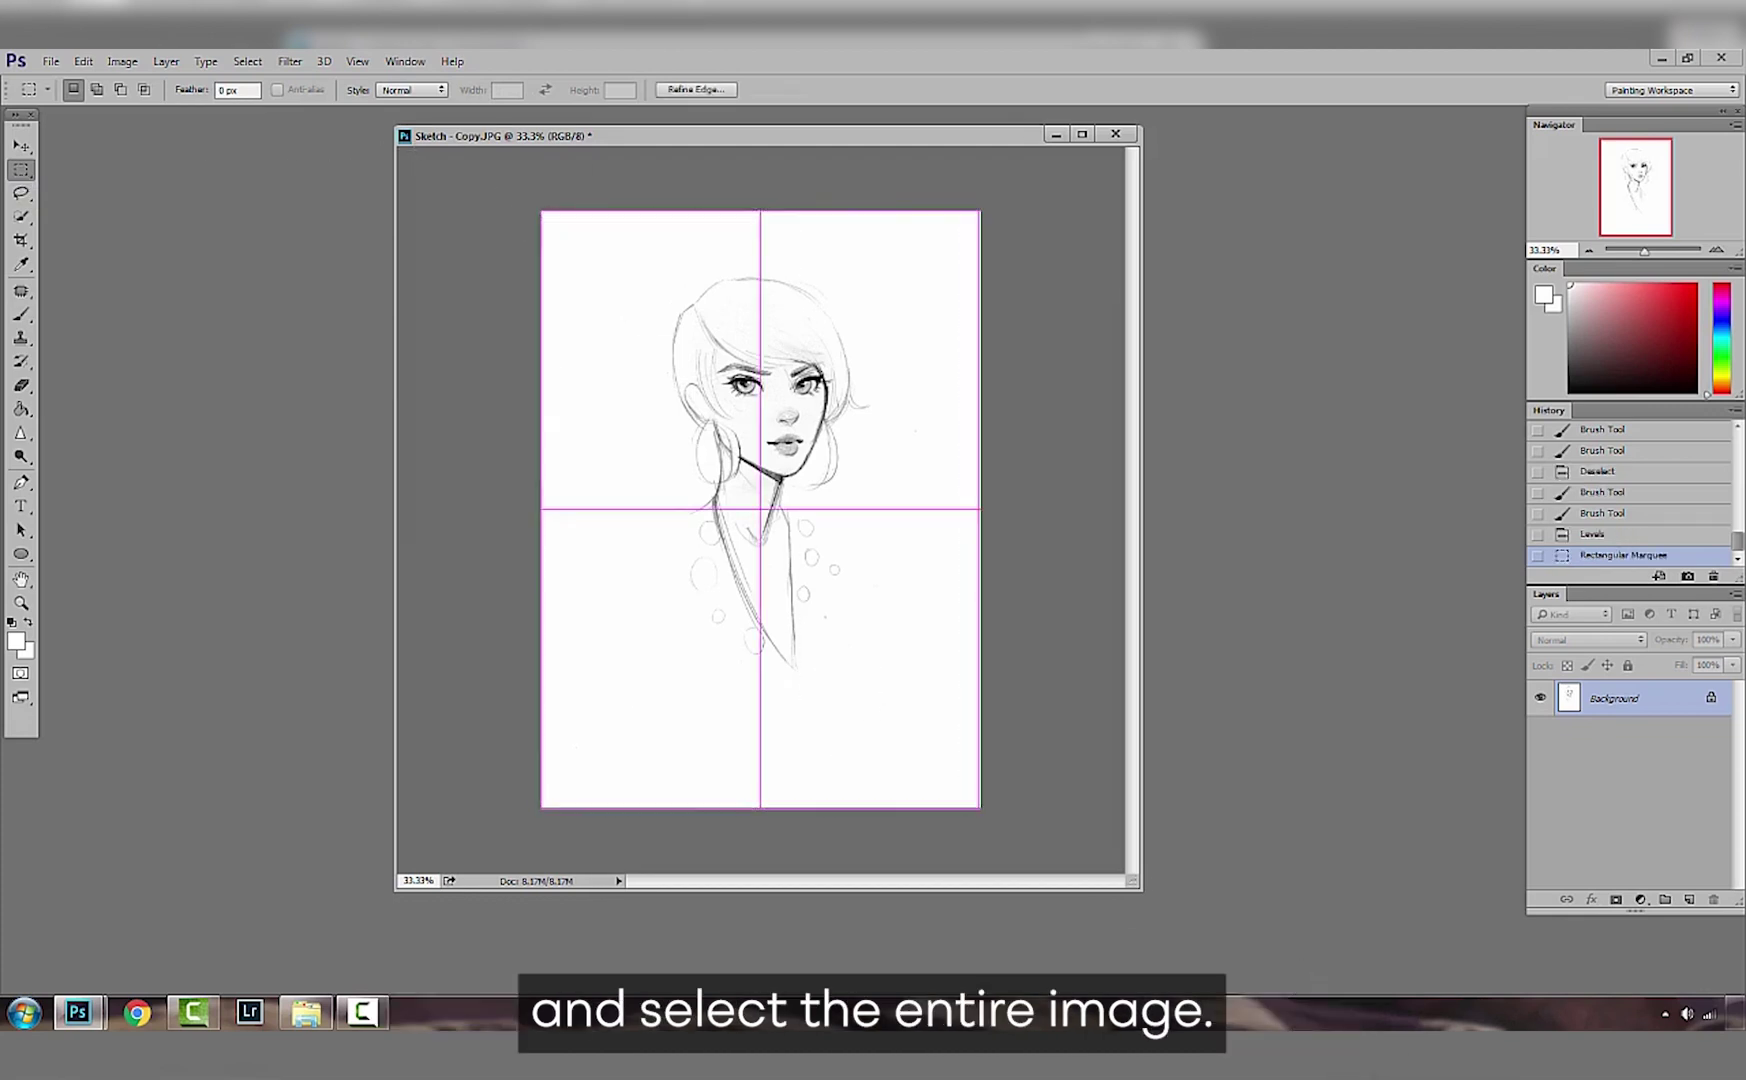
click(84, 61)
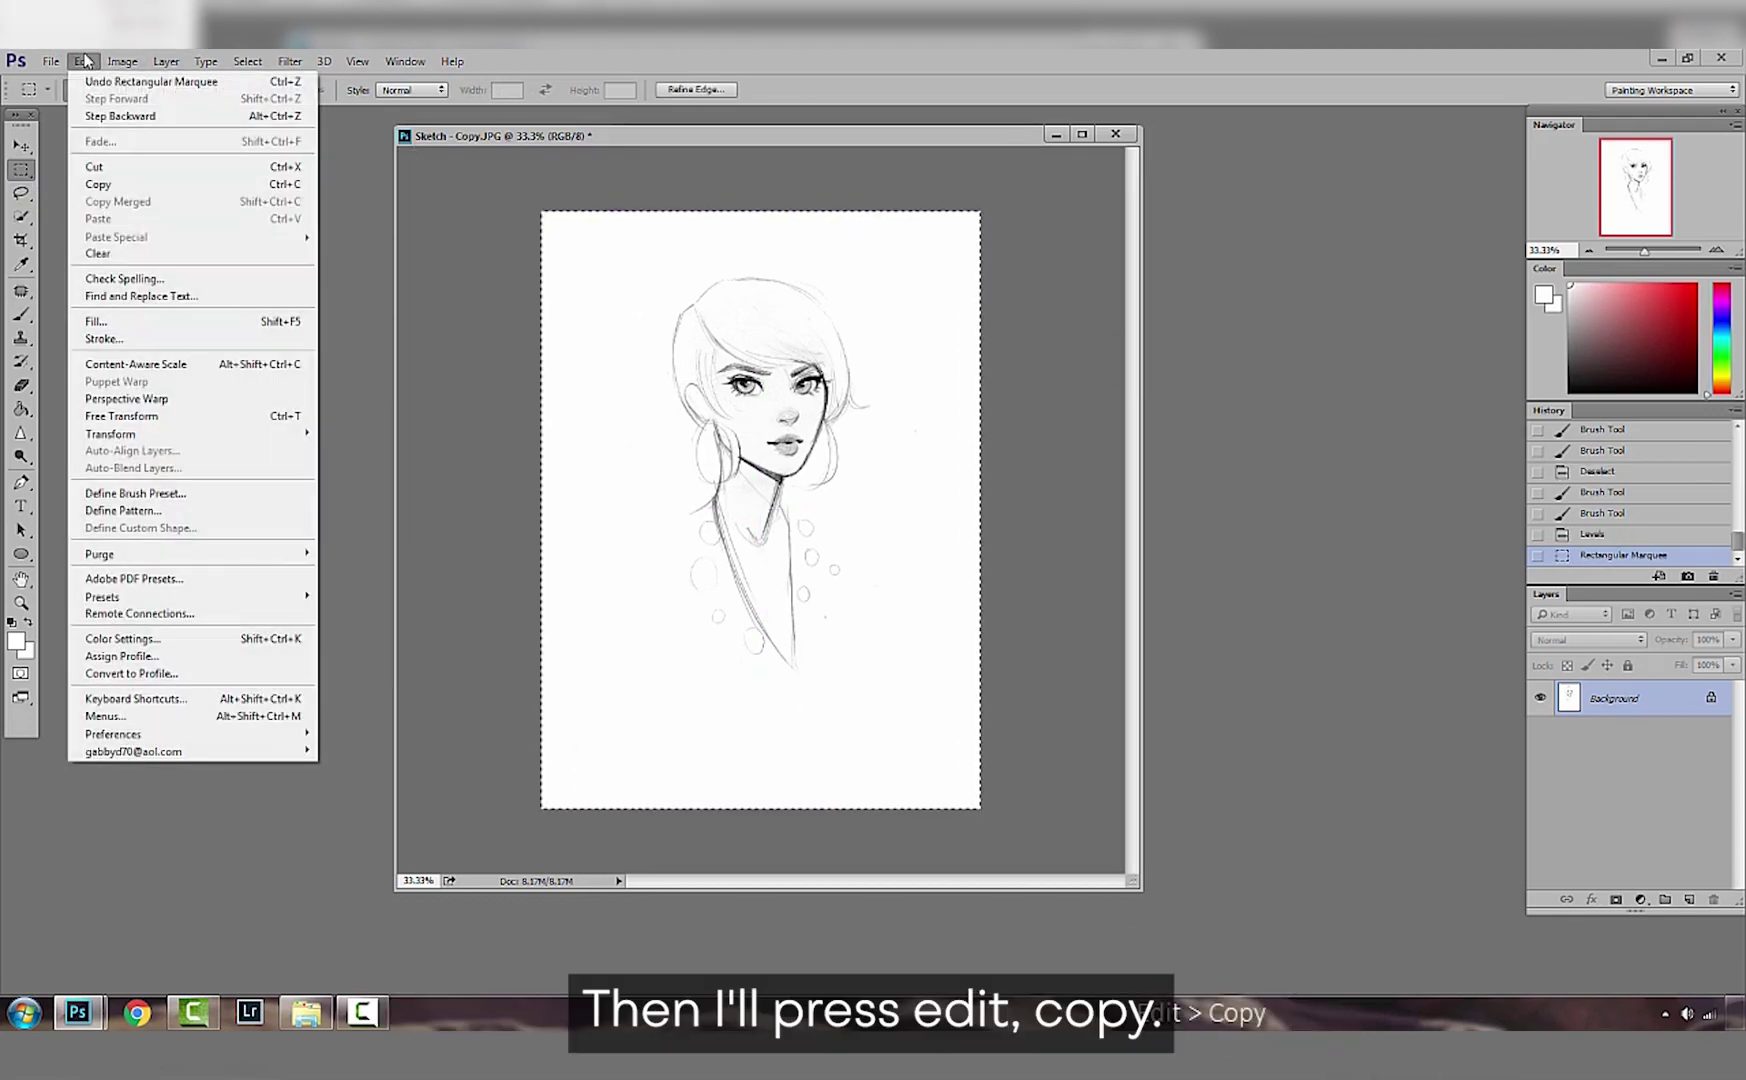
click(104, 185)
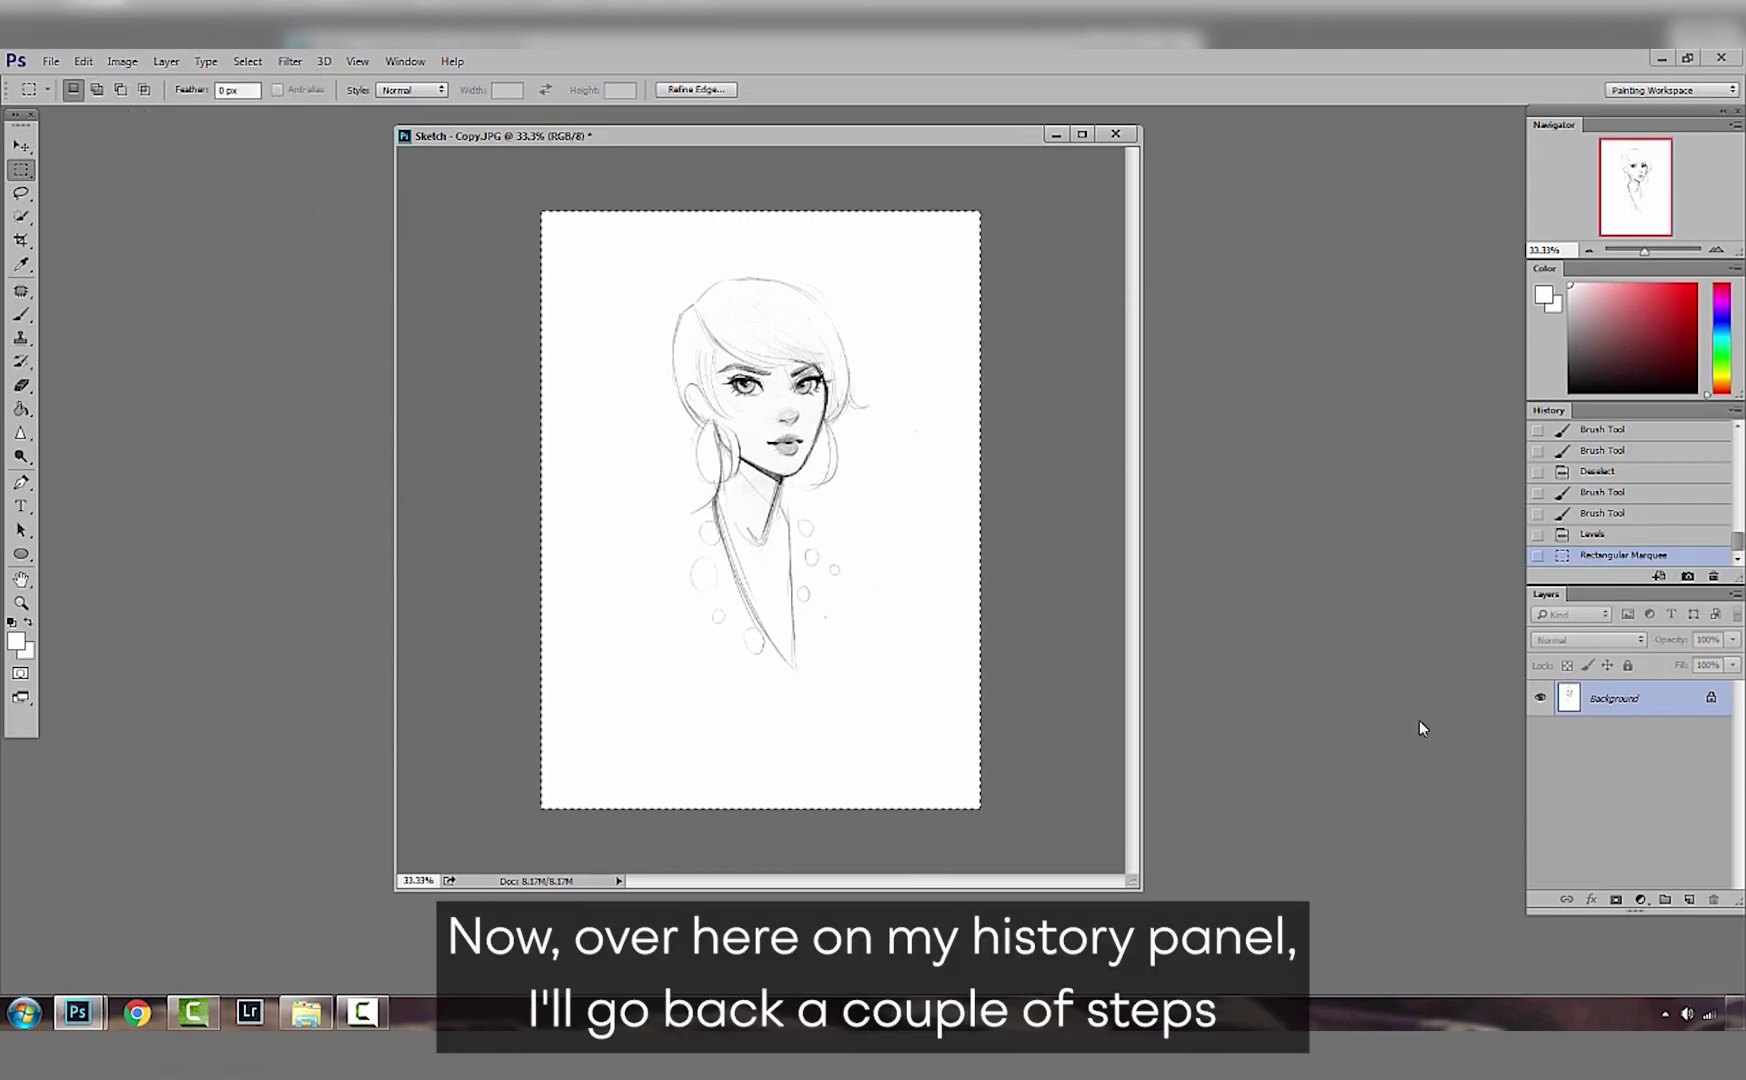
click(1609, 540)
click(1605, 515)
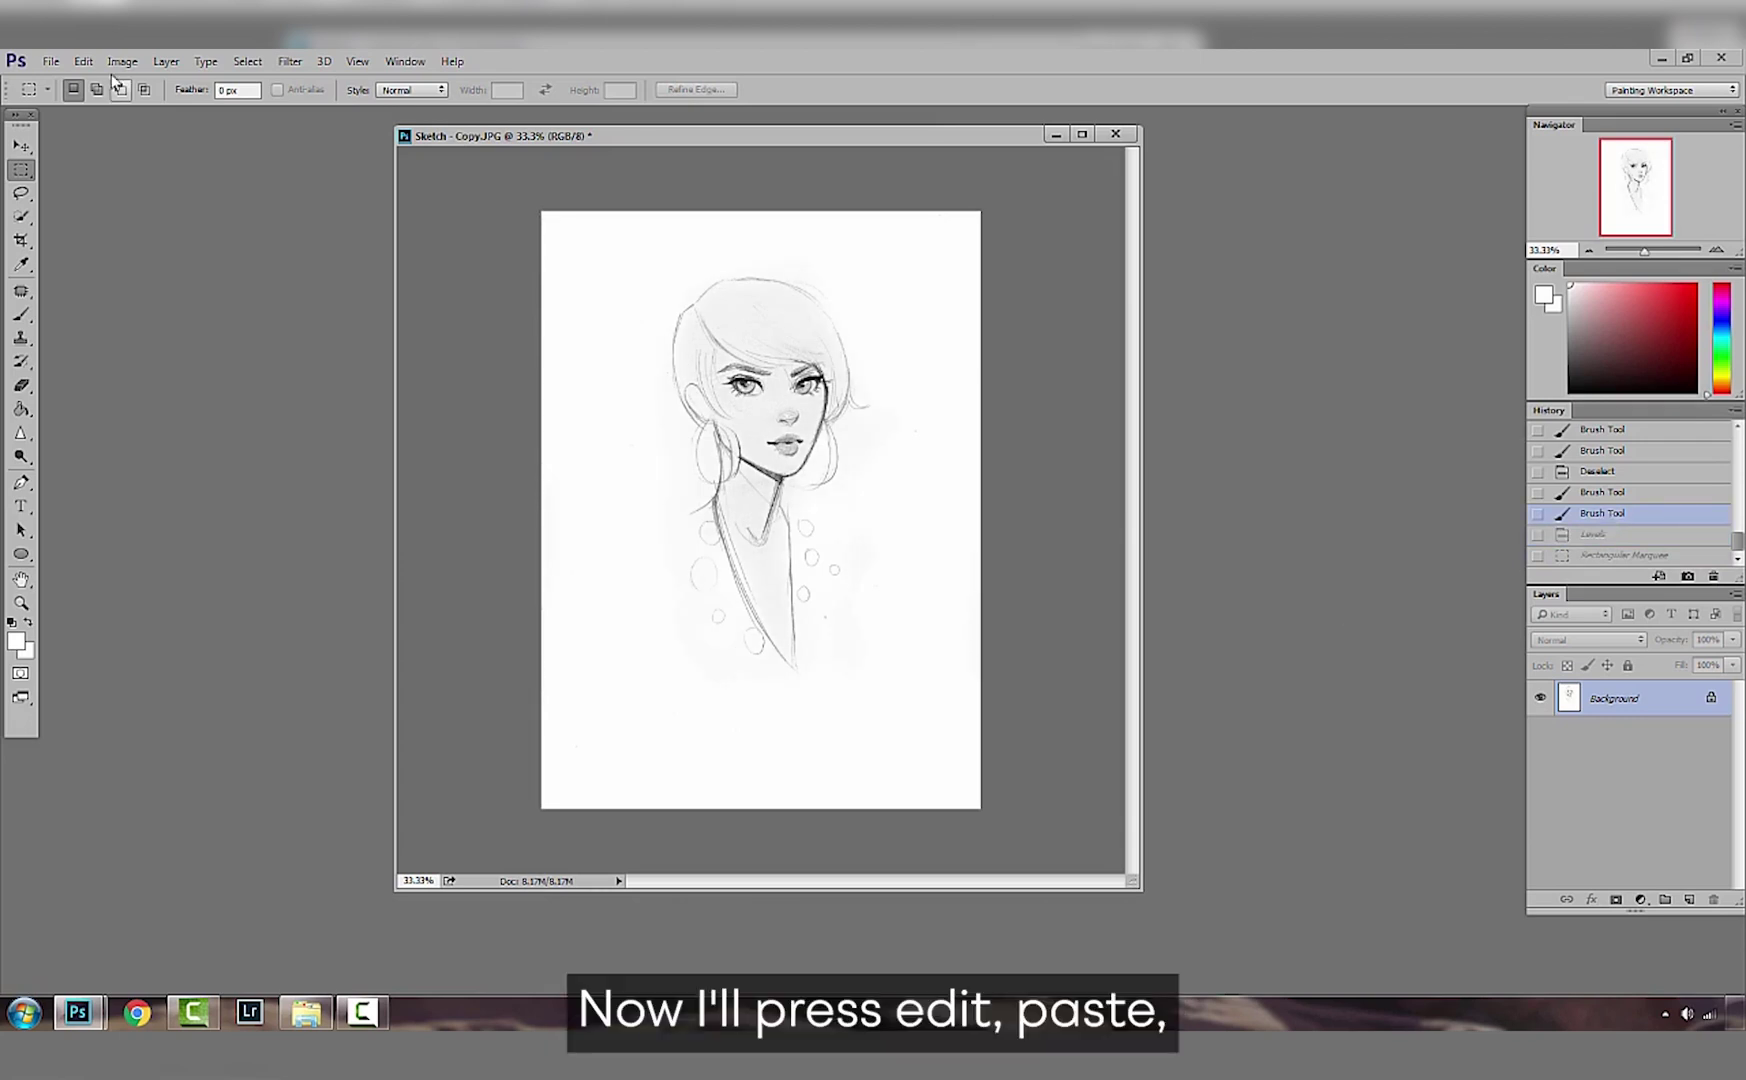
click(83, 62)
click(110, 219)
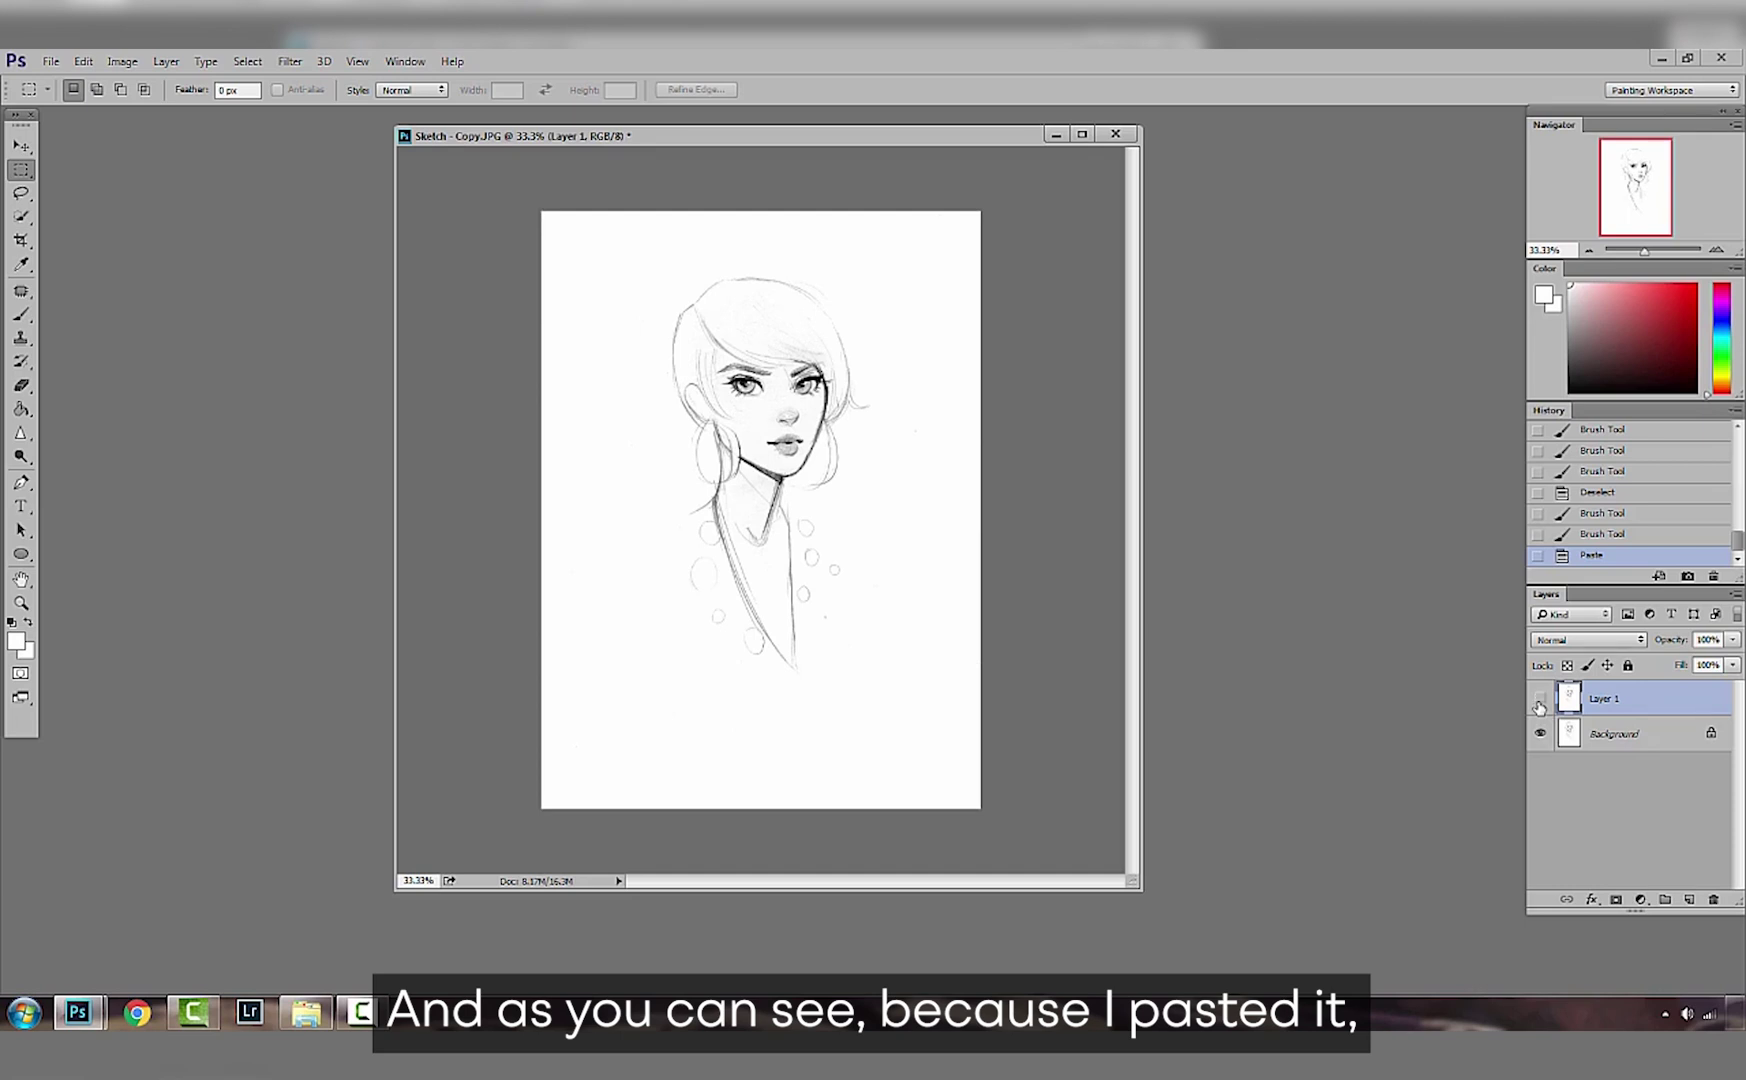
Step: Compare Layer 1 hidden and shown, then lower its opacity to 39%
click(1540, 699)
click(1540, 699)
click(1540, 699)
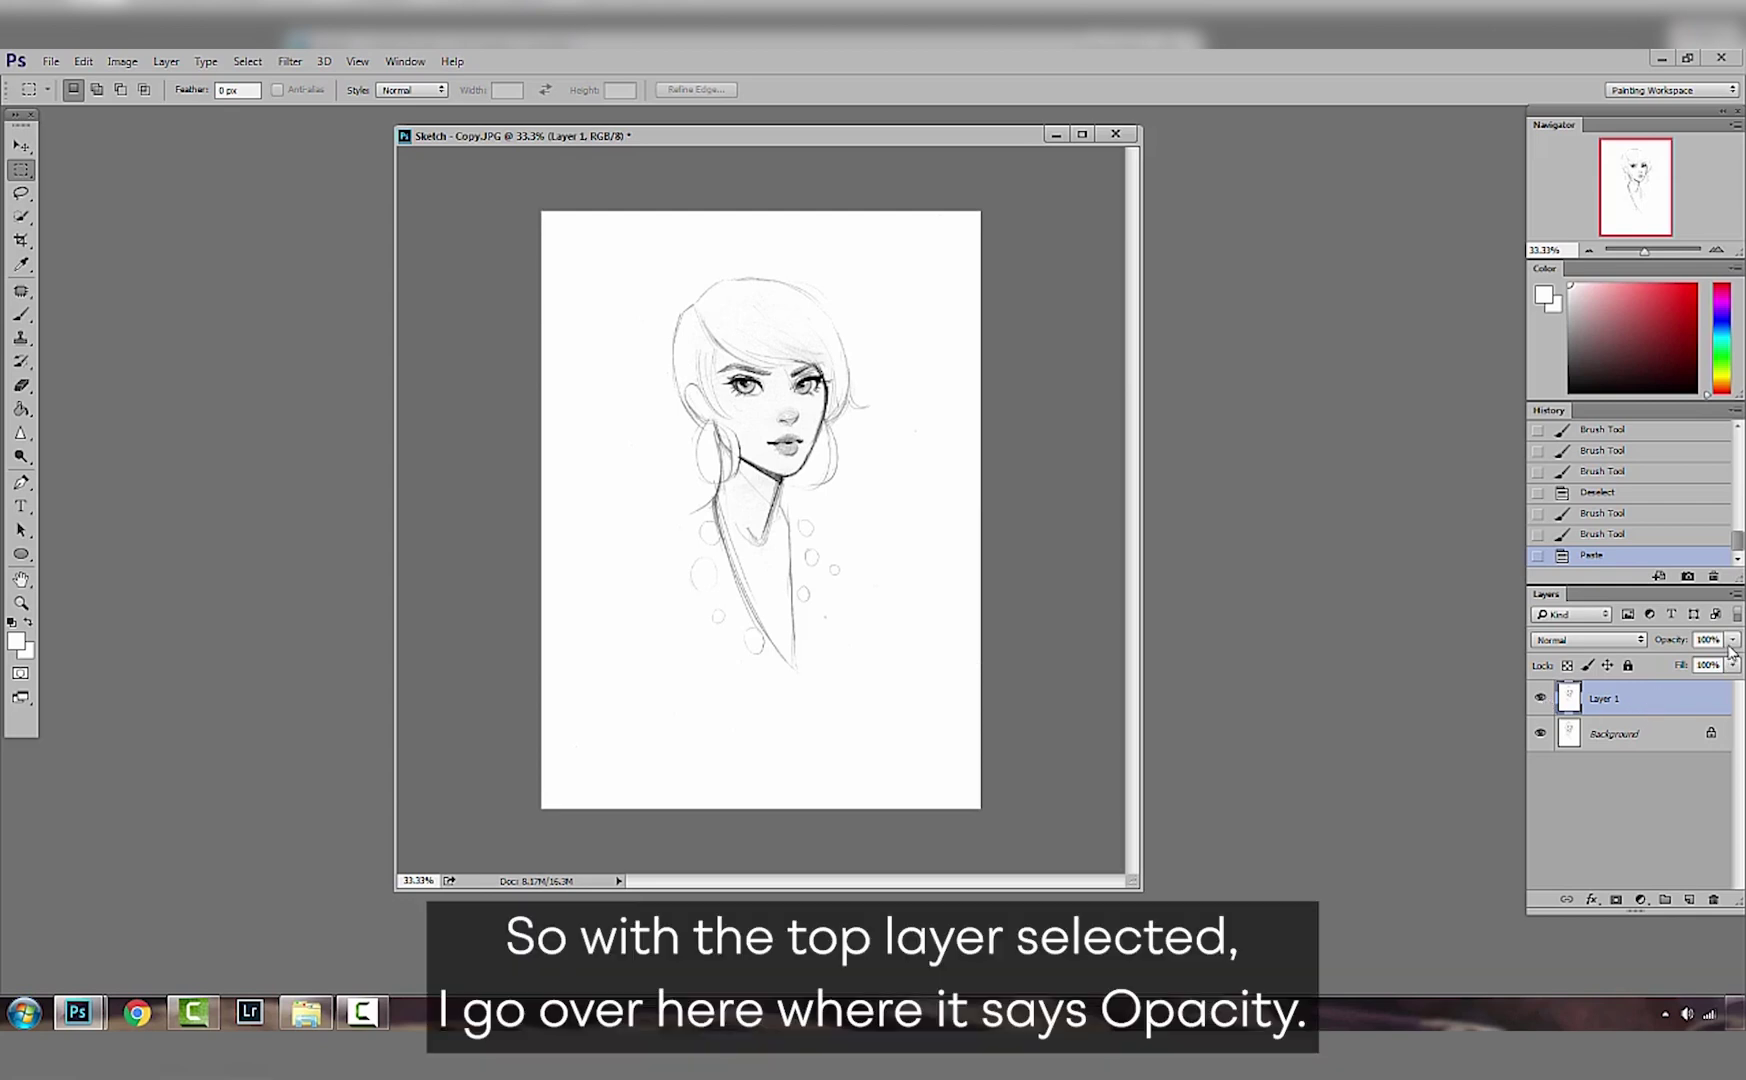
click(1732, 641)
drag(1731, 660, 1682, 666)
click(1610, 709)
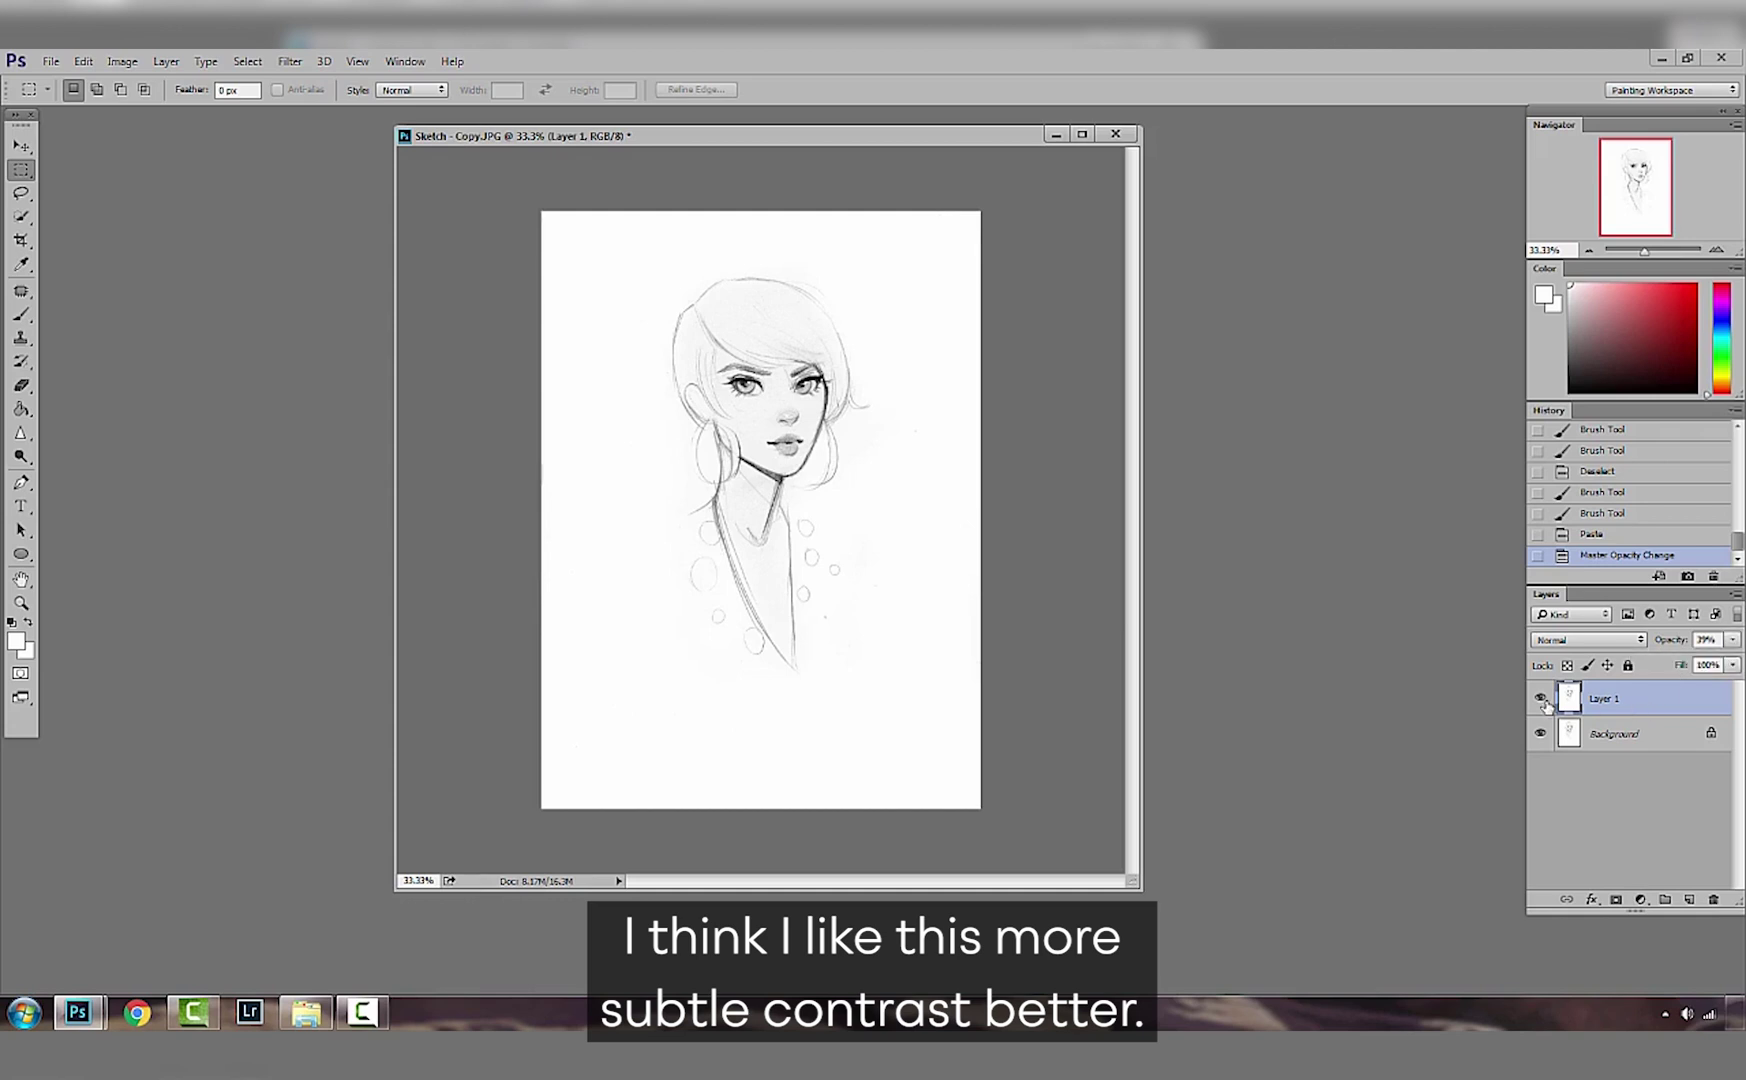
Step: Flatten all layers into one Background layer, keeping the 39% contrast blend
right_click(1636, 746)
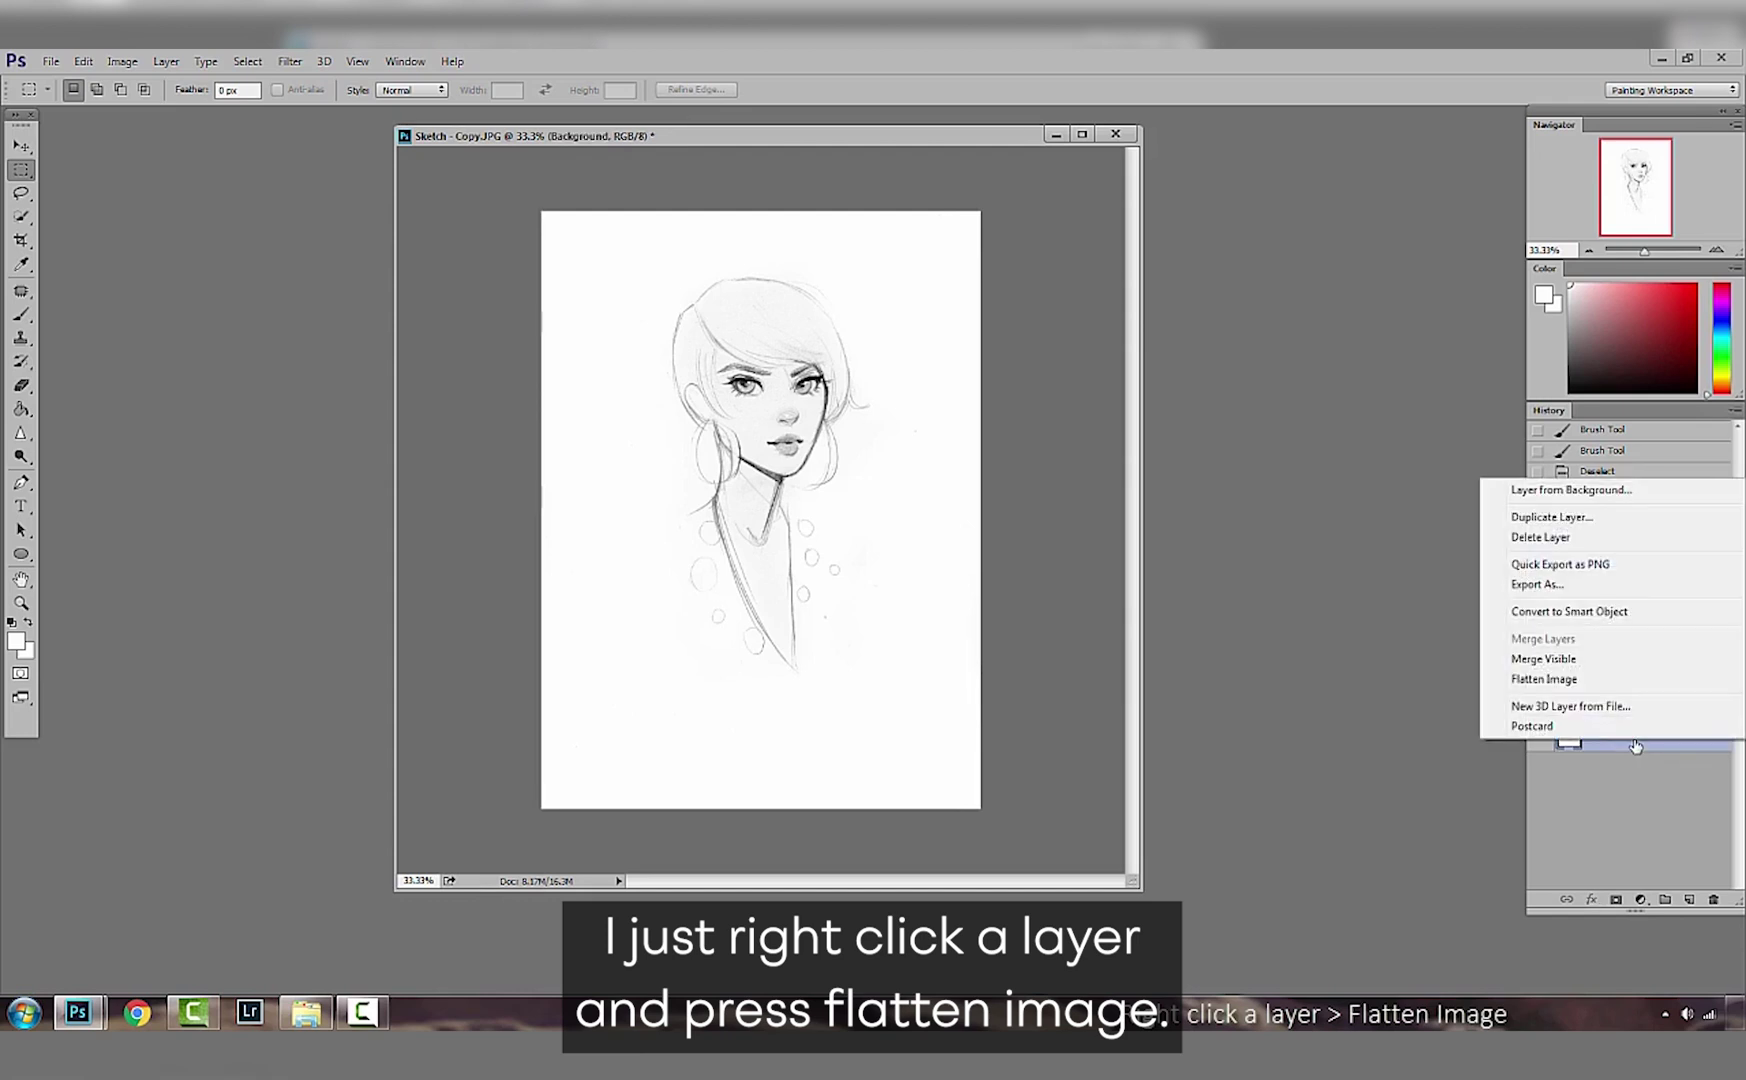
click(1608, 689)
key(j)
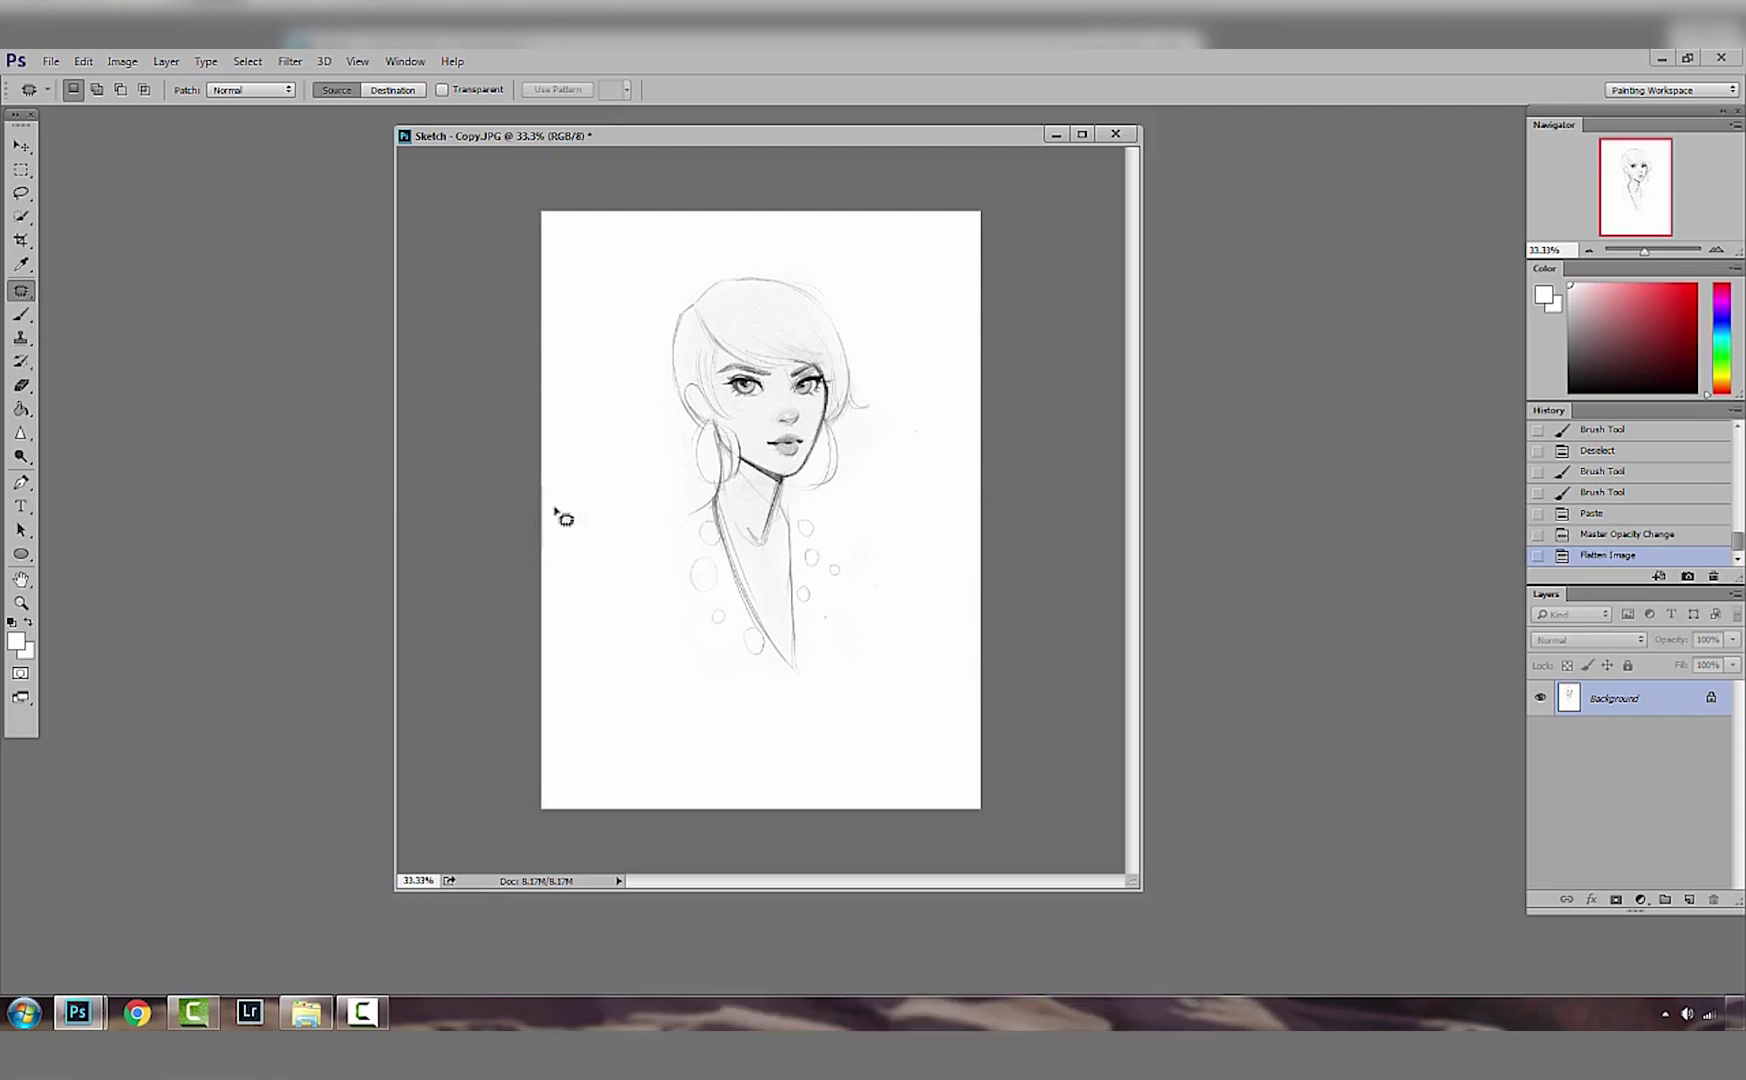
Step: Zoom in on the collar and patch out the stray specks beside the coat with clean paper
key(ctrl+plus)
key(ctrl+plus)
scroll(815, 620, down, 2)
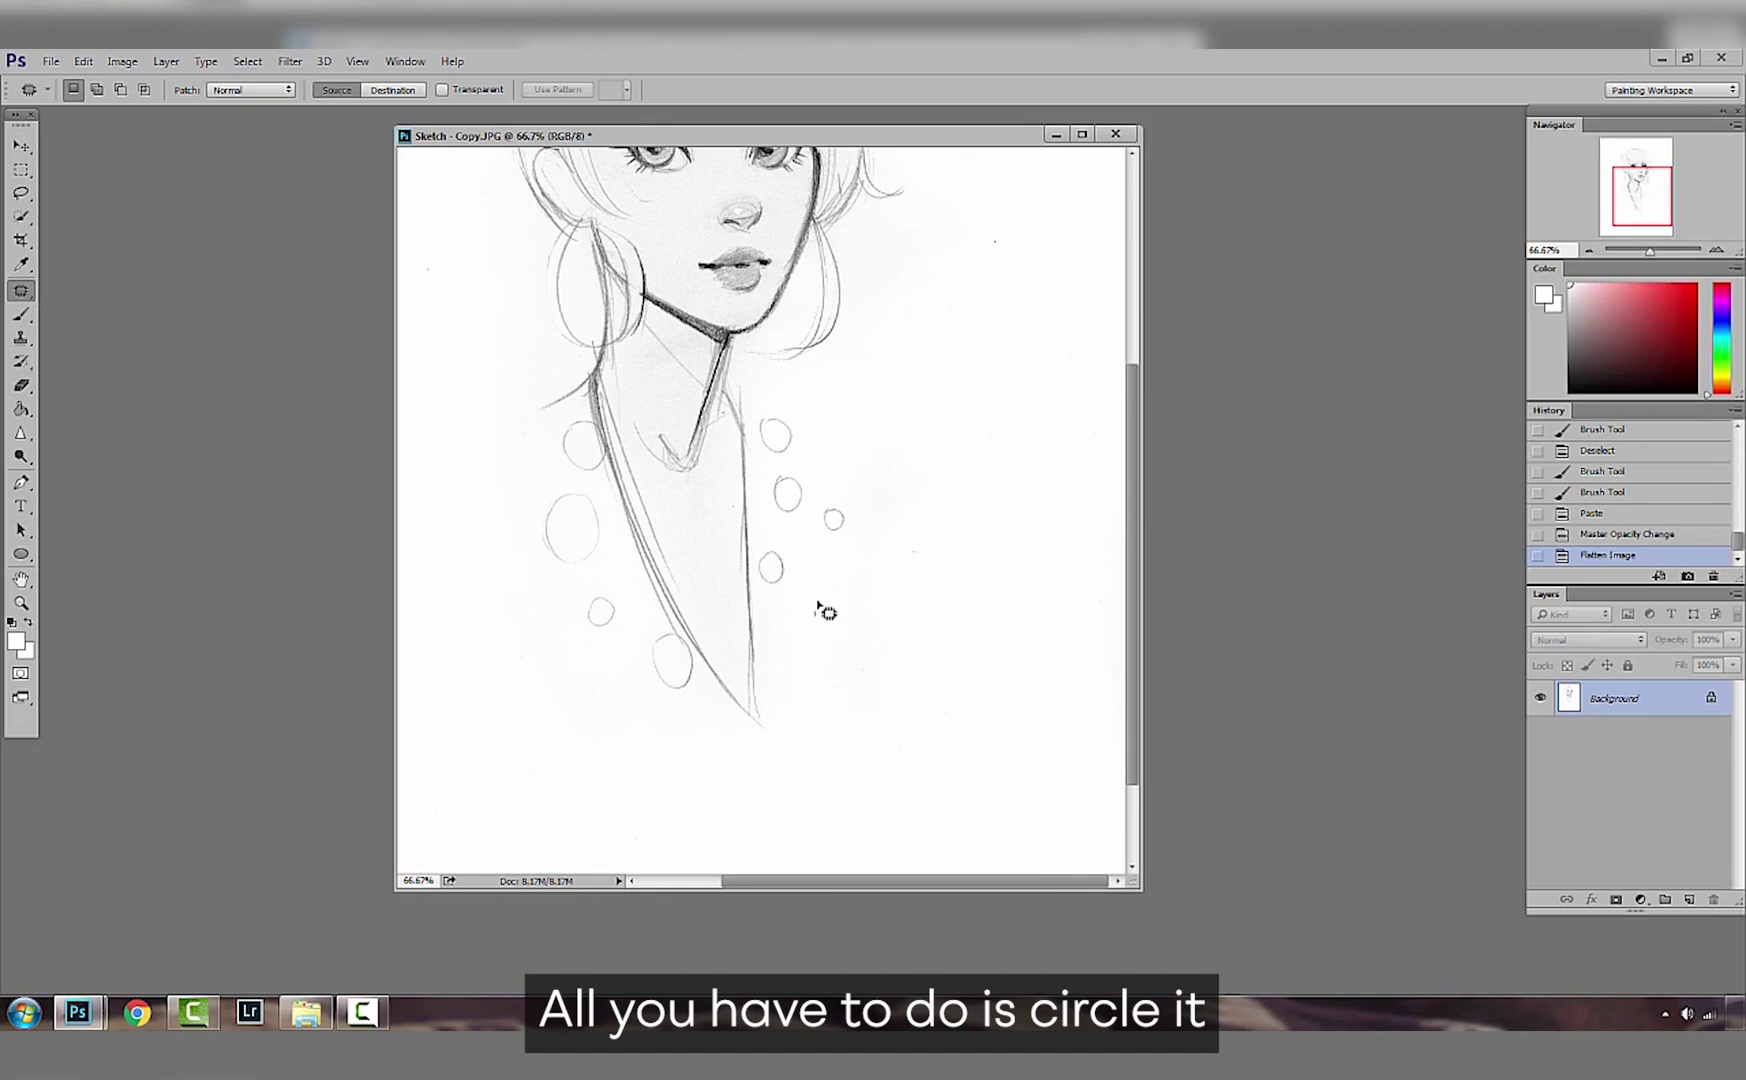
mouse_move(811, 614)
mouse_down()
mouse_move(872, 672)
mouse_move(951, 584)
mouse_up()
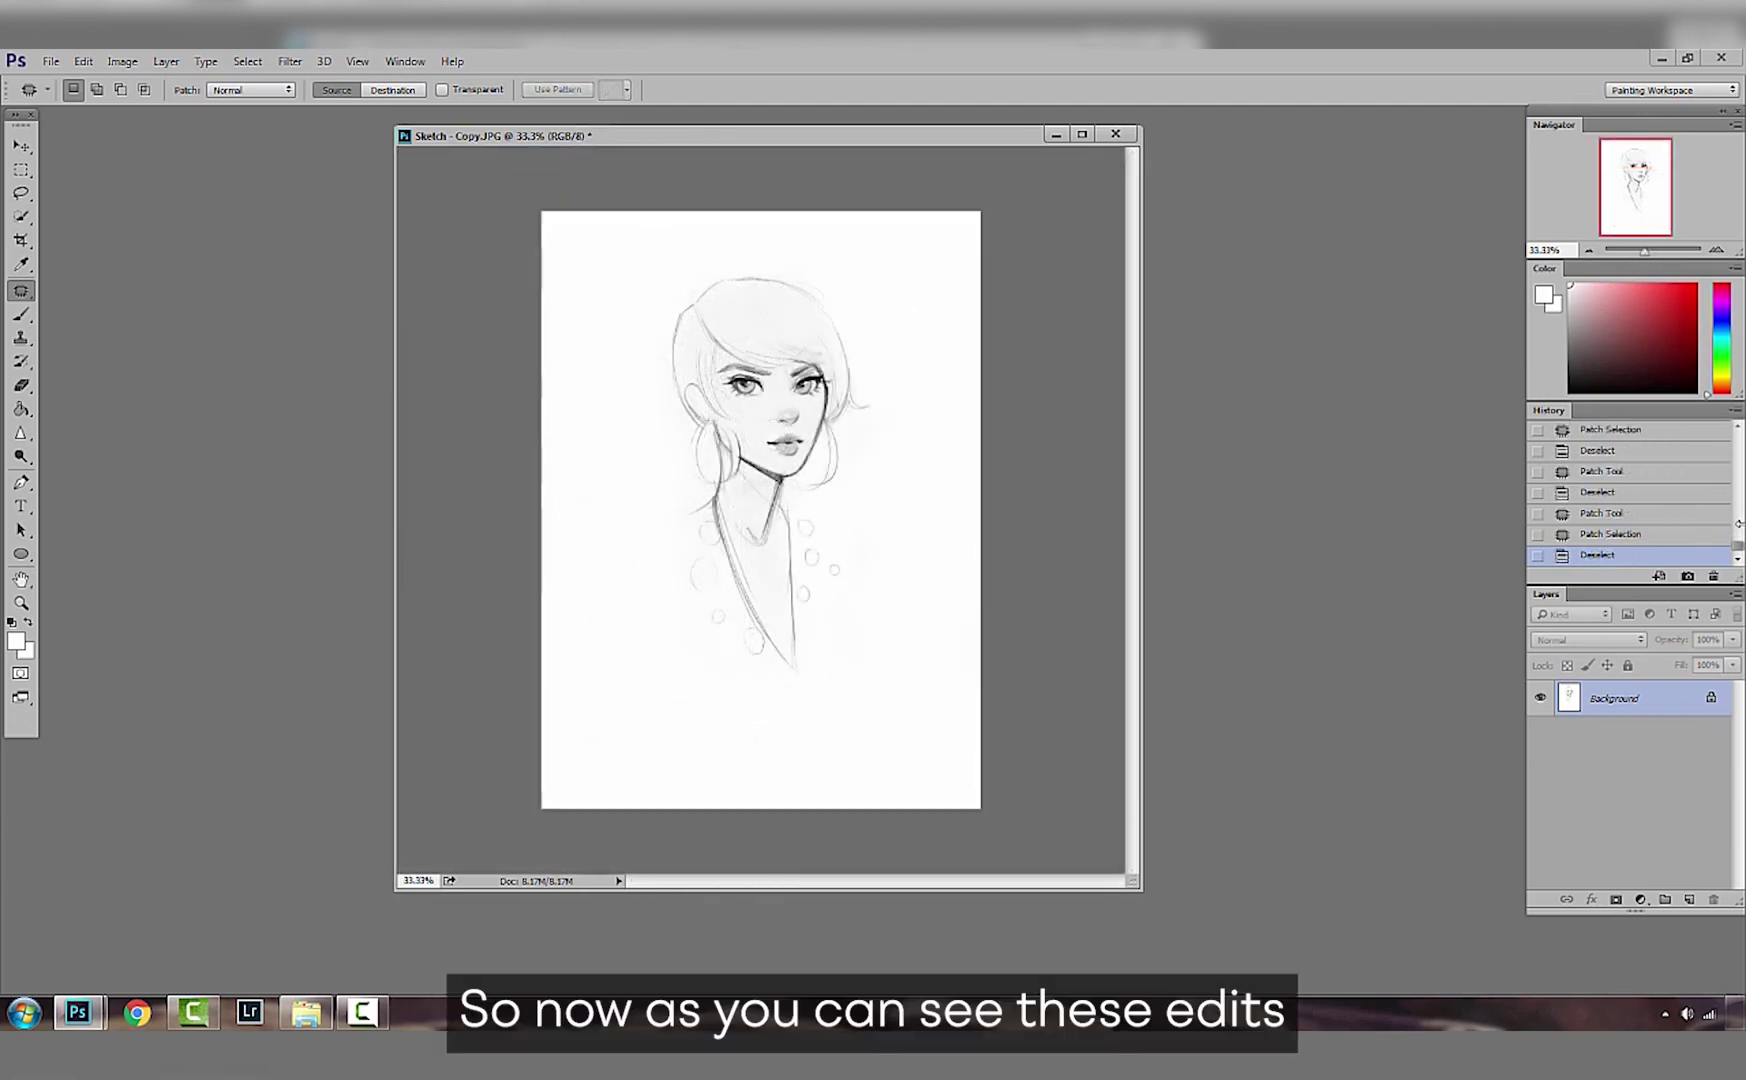
scroll(1630, 490, up, 10)
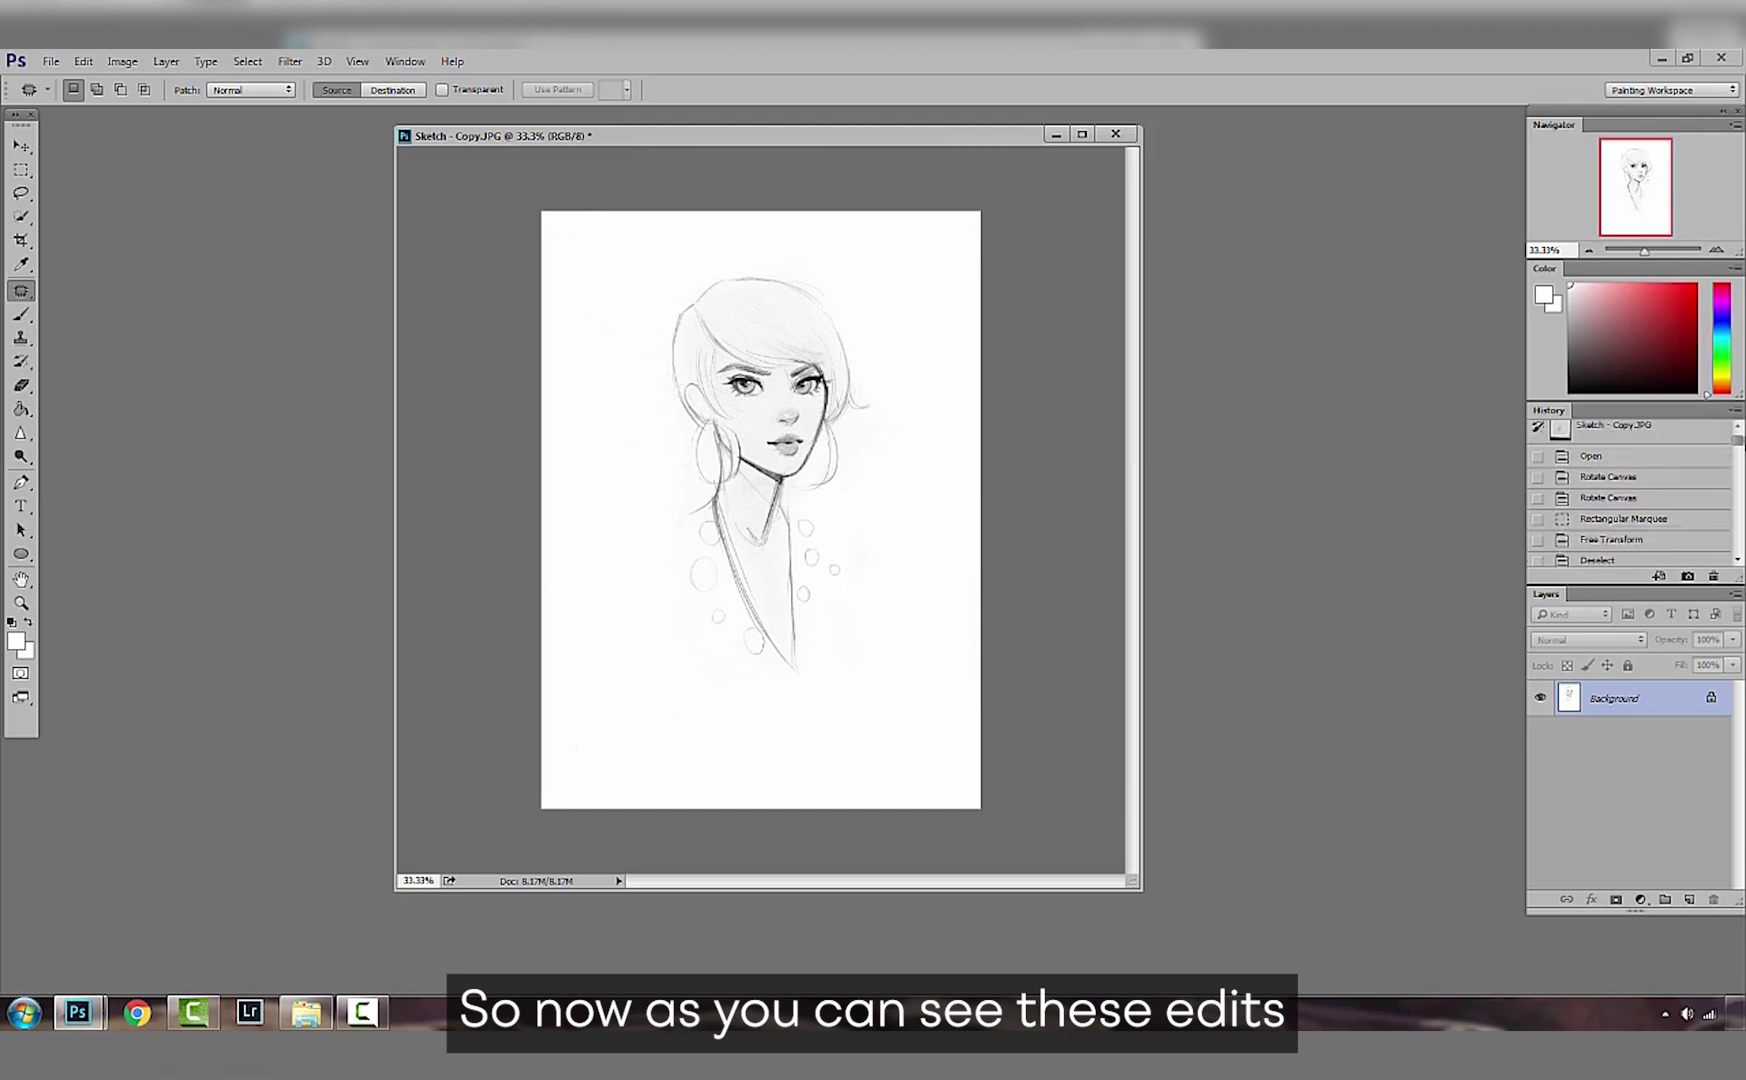
scroll(1692, 464, down, 1)
click(1592, 486)
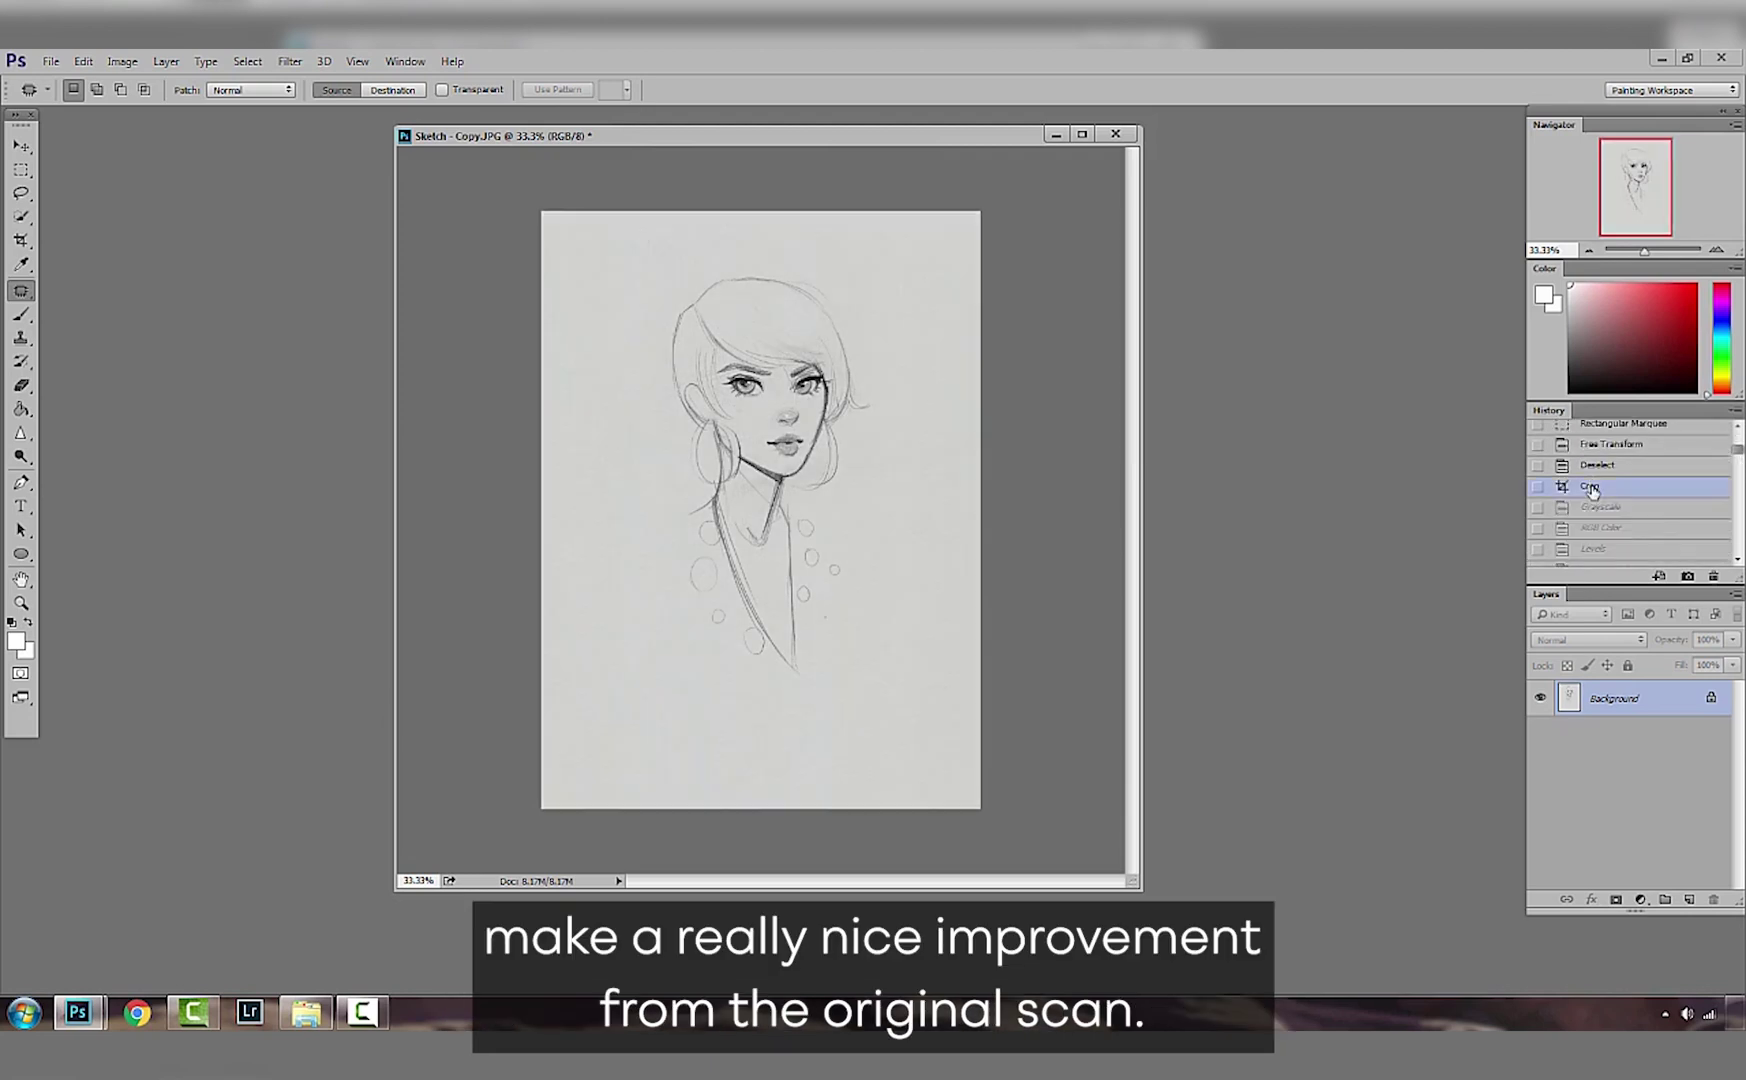
scroll(1700, 500, down, 10)
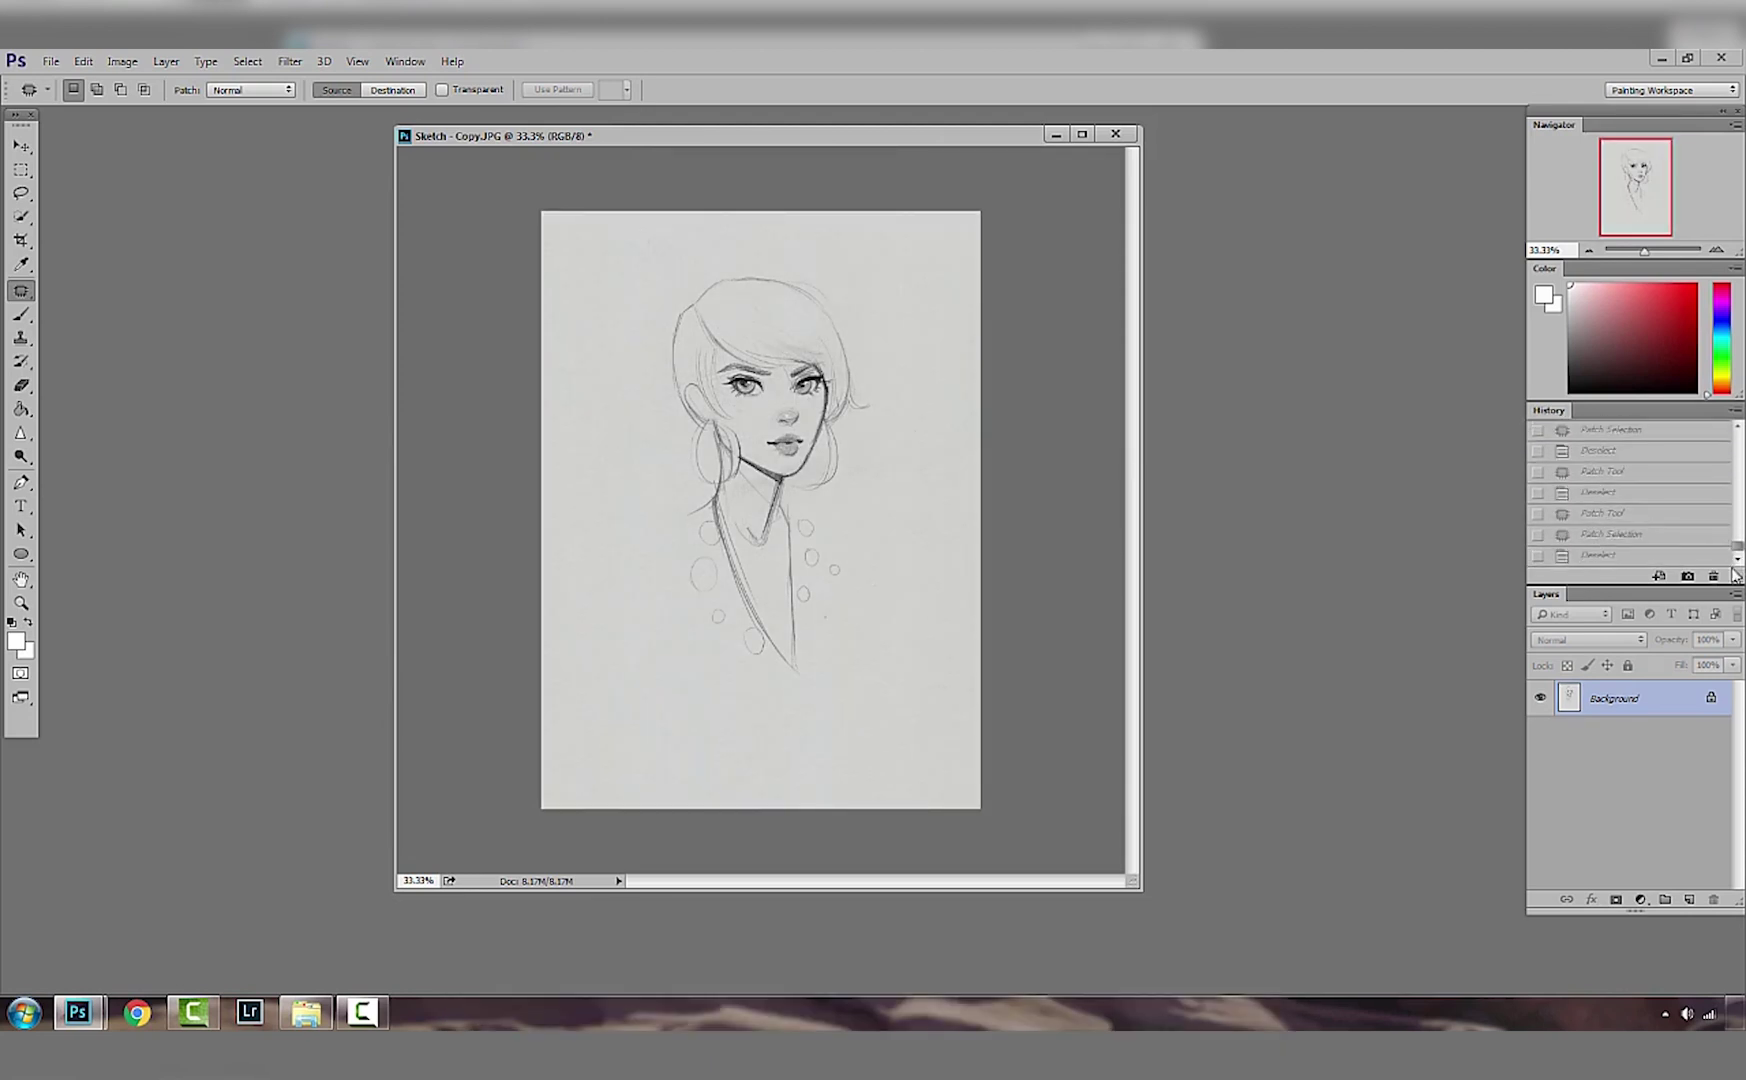
click(1686, 557)
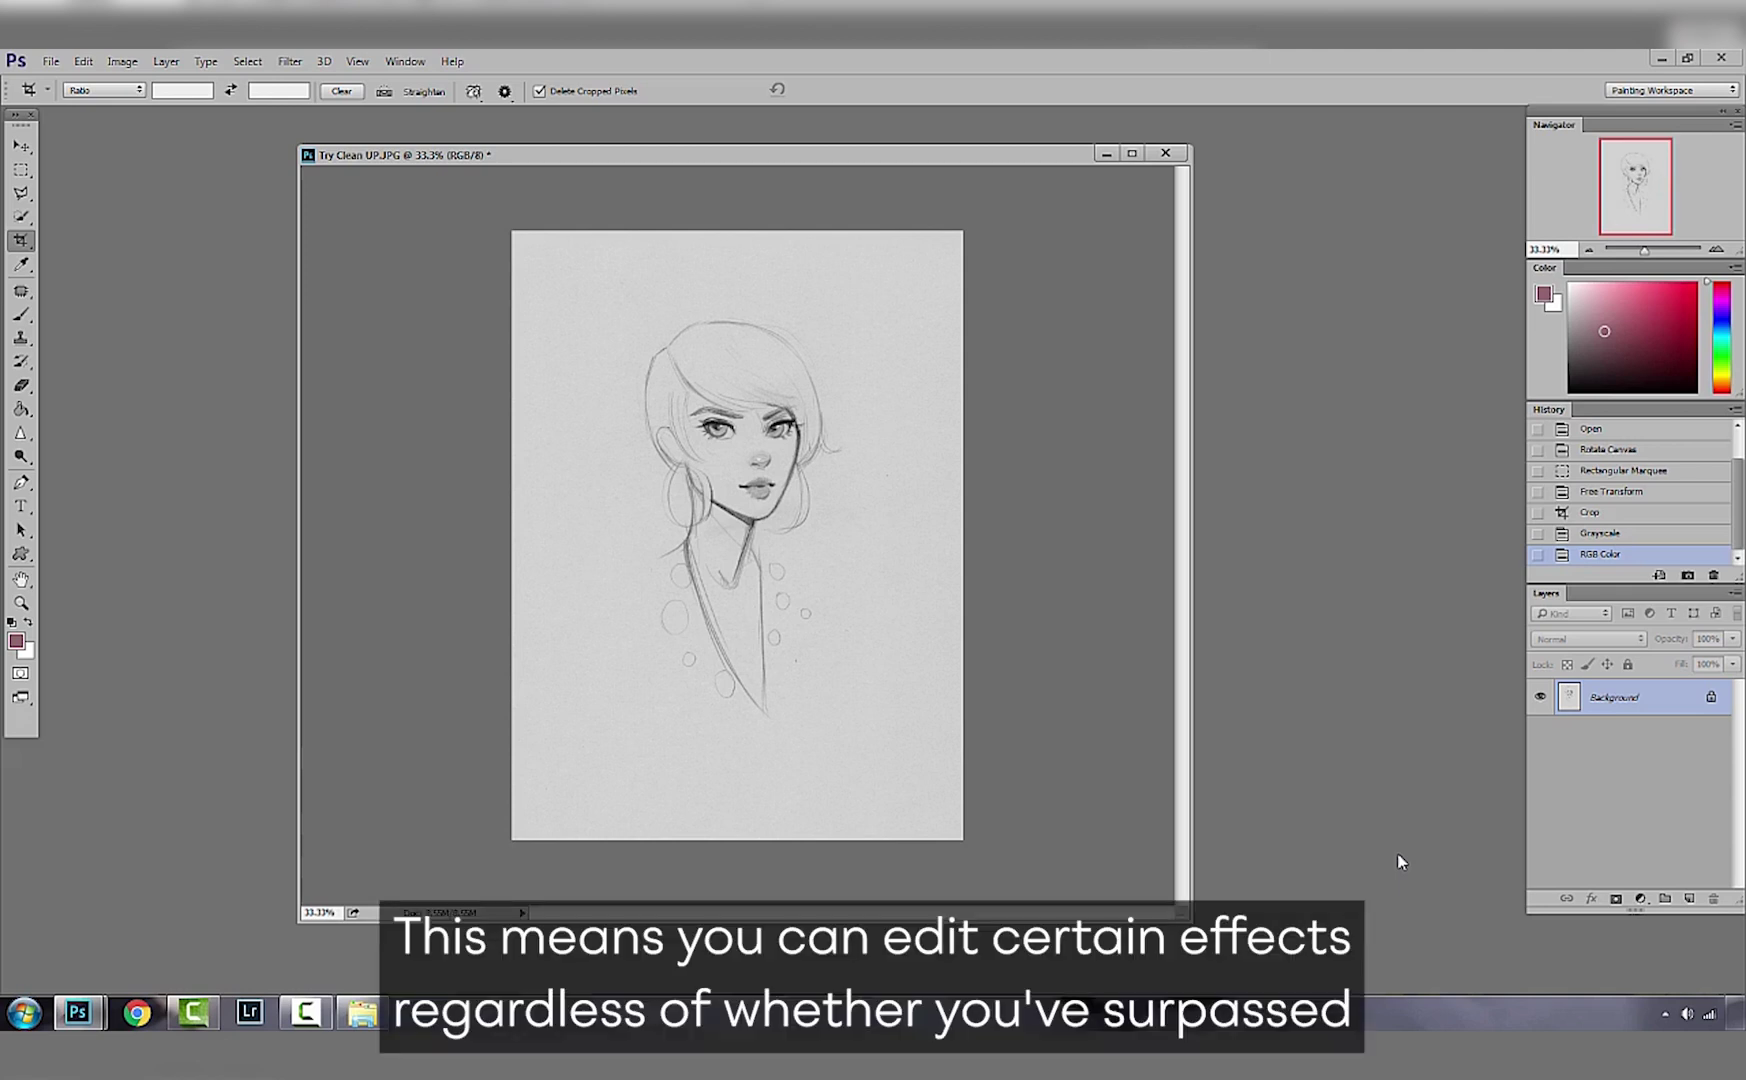
Step: Open Preferences with Ctrl+K to confirm History States is 400 under Performance
key(ctrl+k)
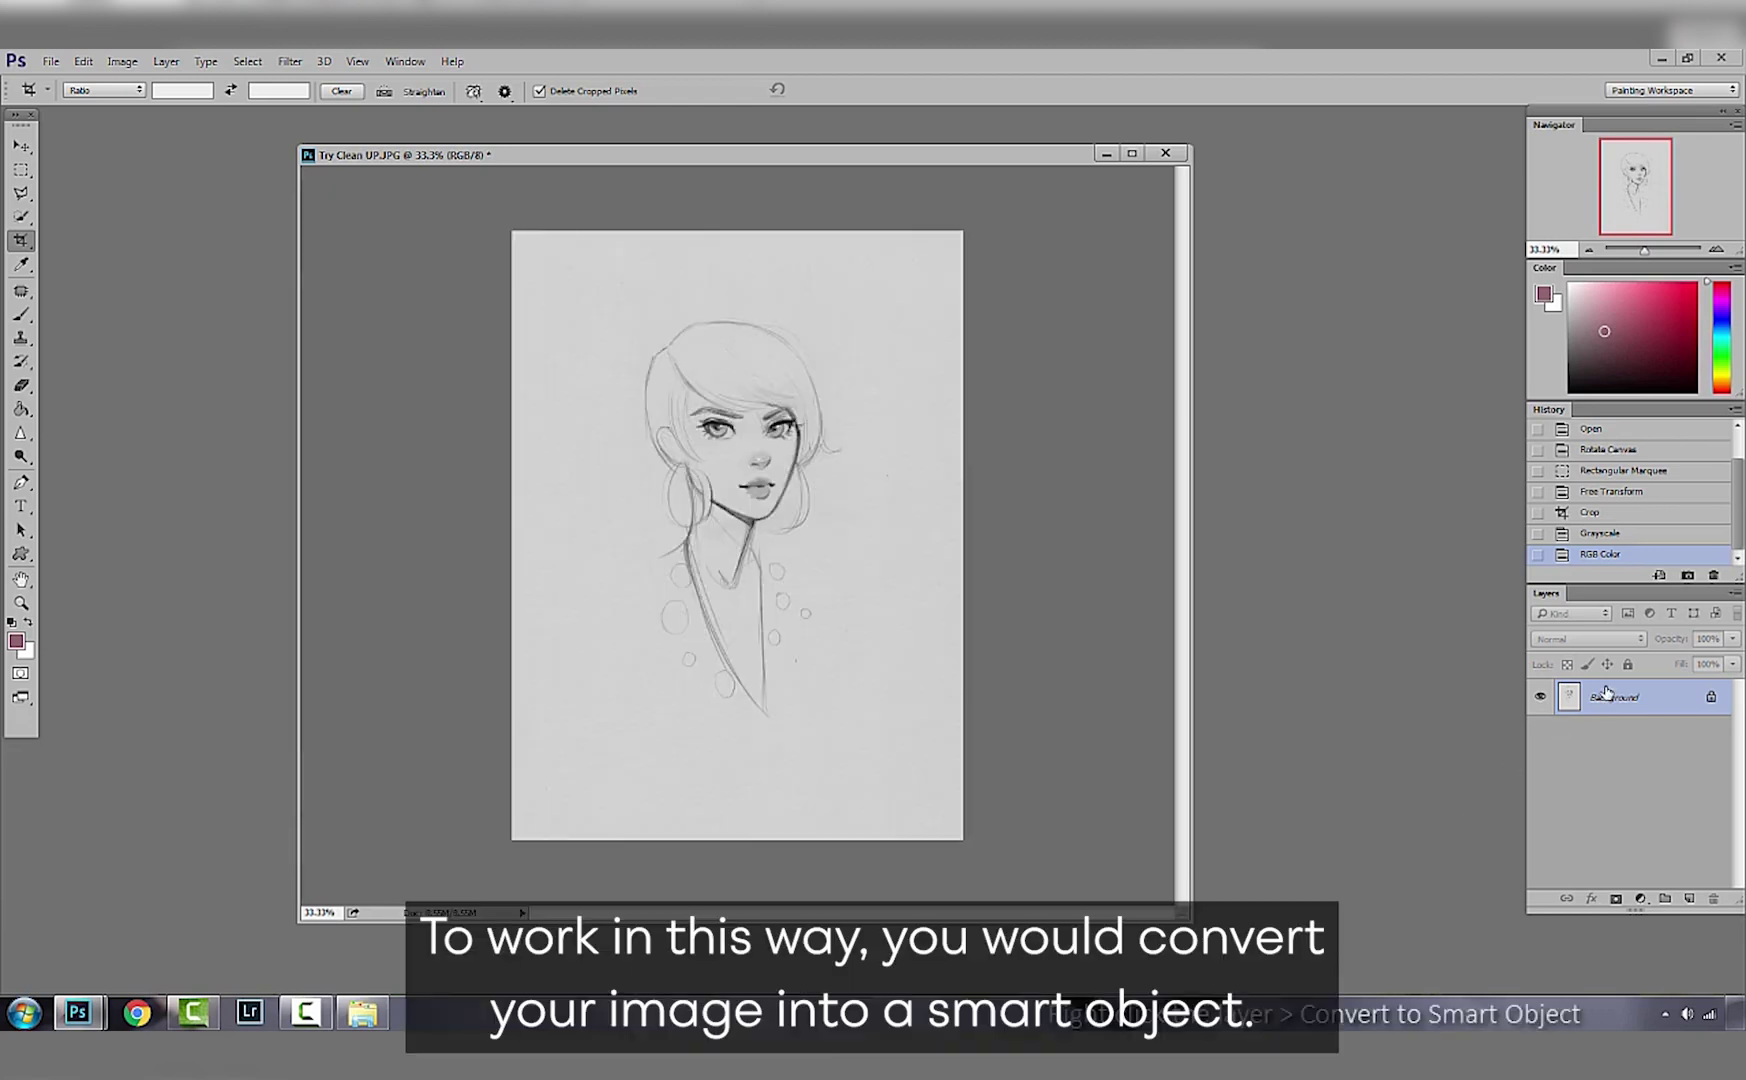
Step: Convert the Background into smart object Layer 0 and add a Levels layer that whitens the paper
right_click(1607, 692)
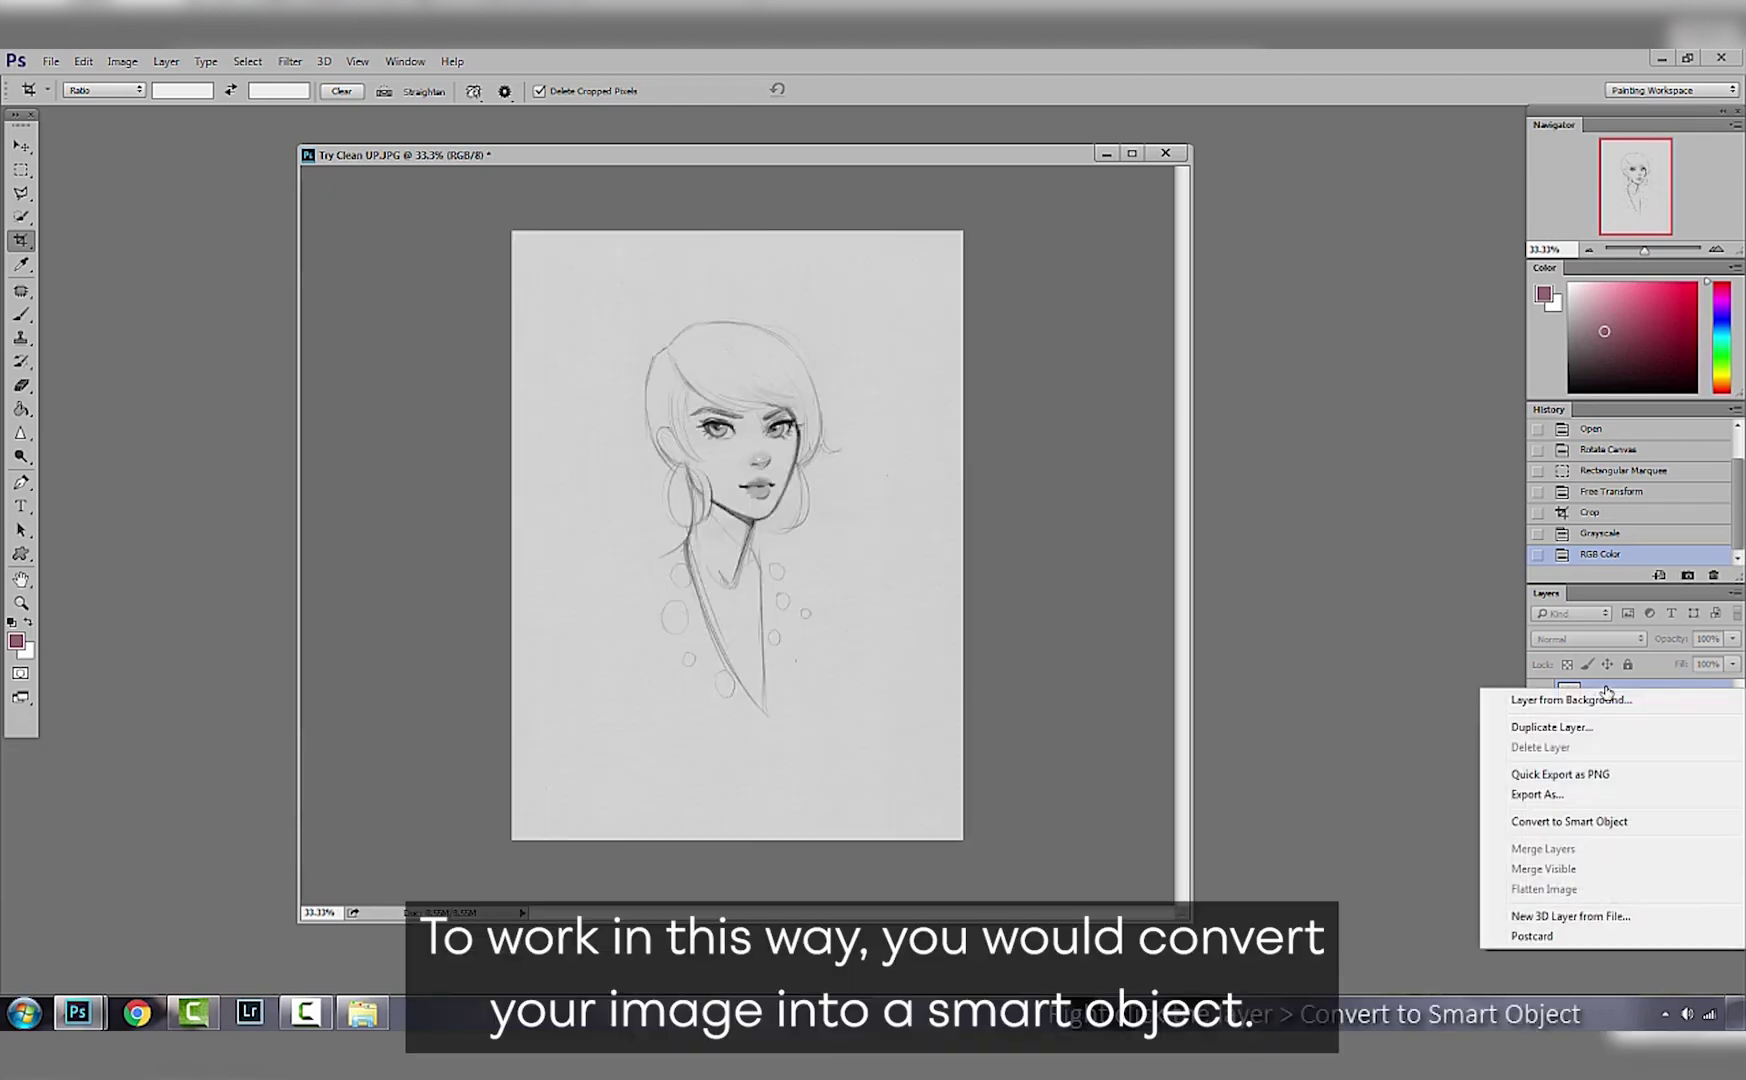
click(1596, 828)
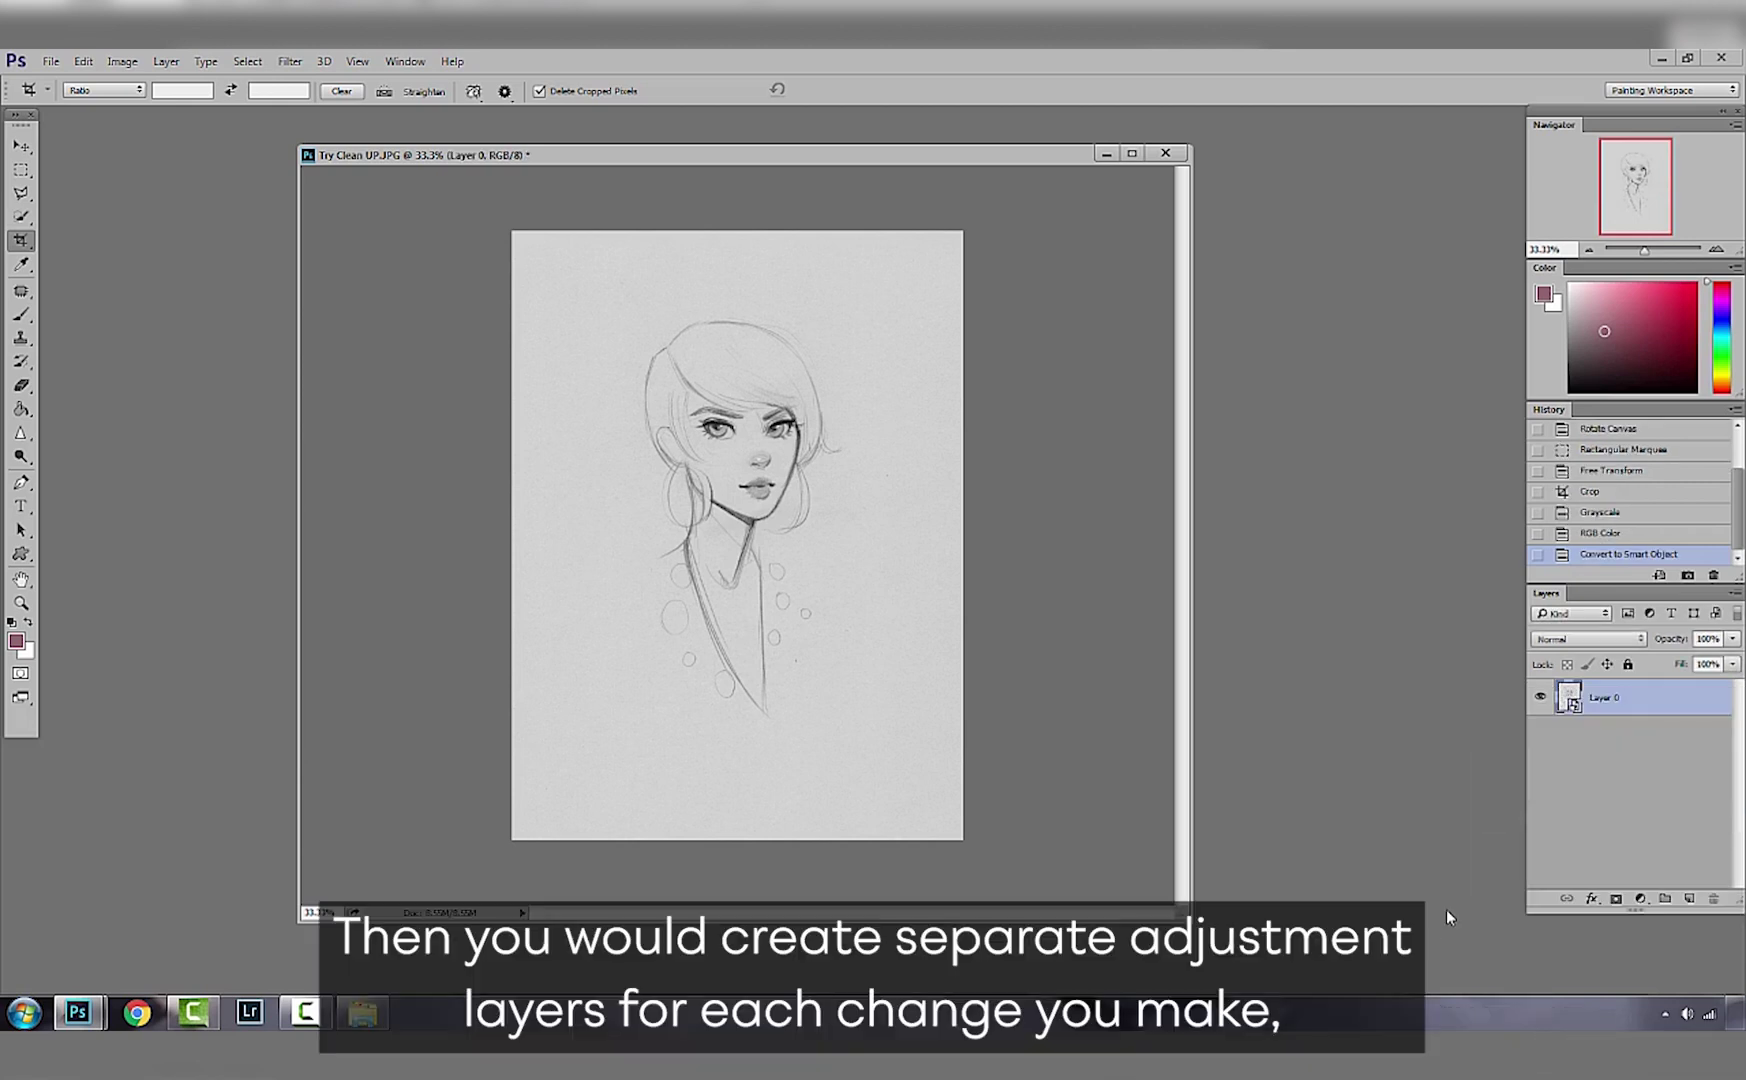
click(1642, 900)
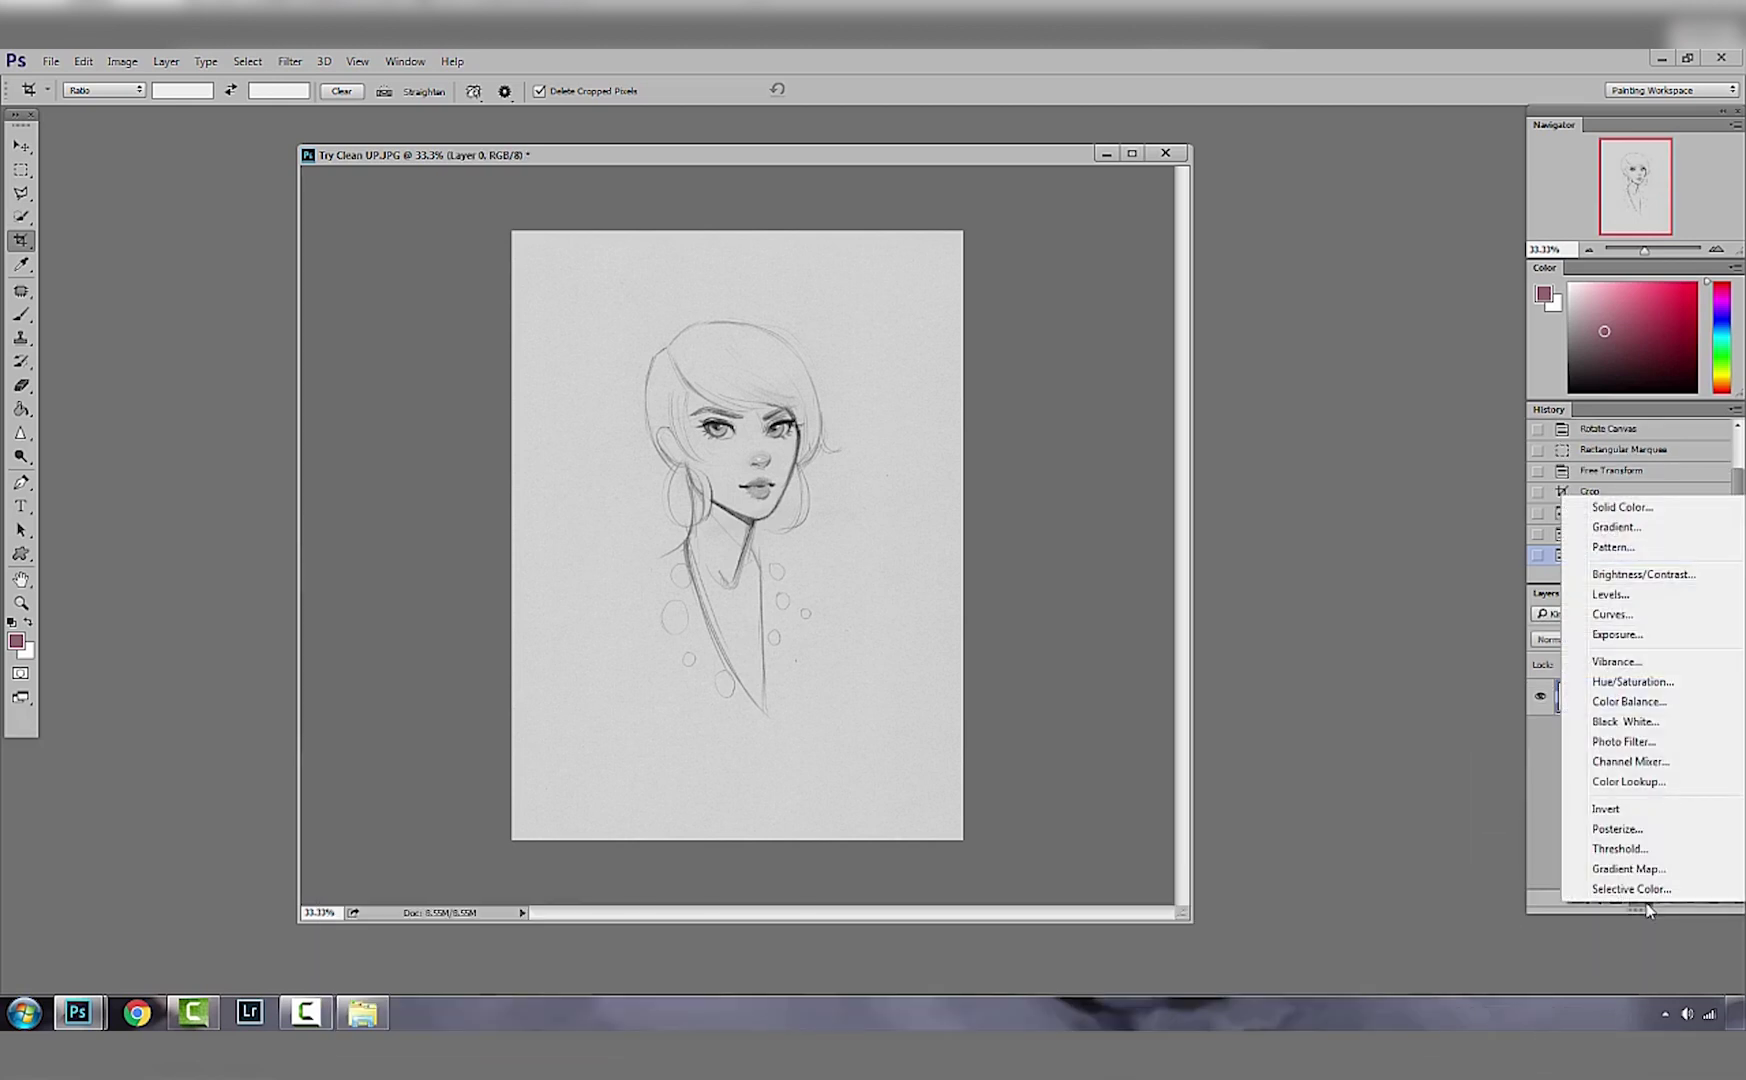
click(1612, 594)
drag(1354, 431, 1327, 431)
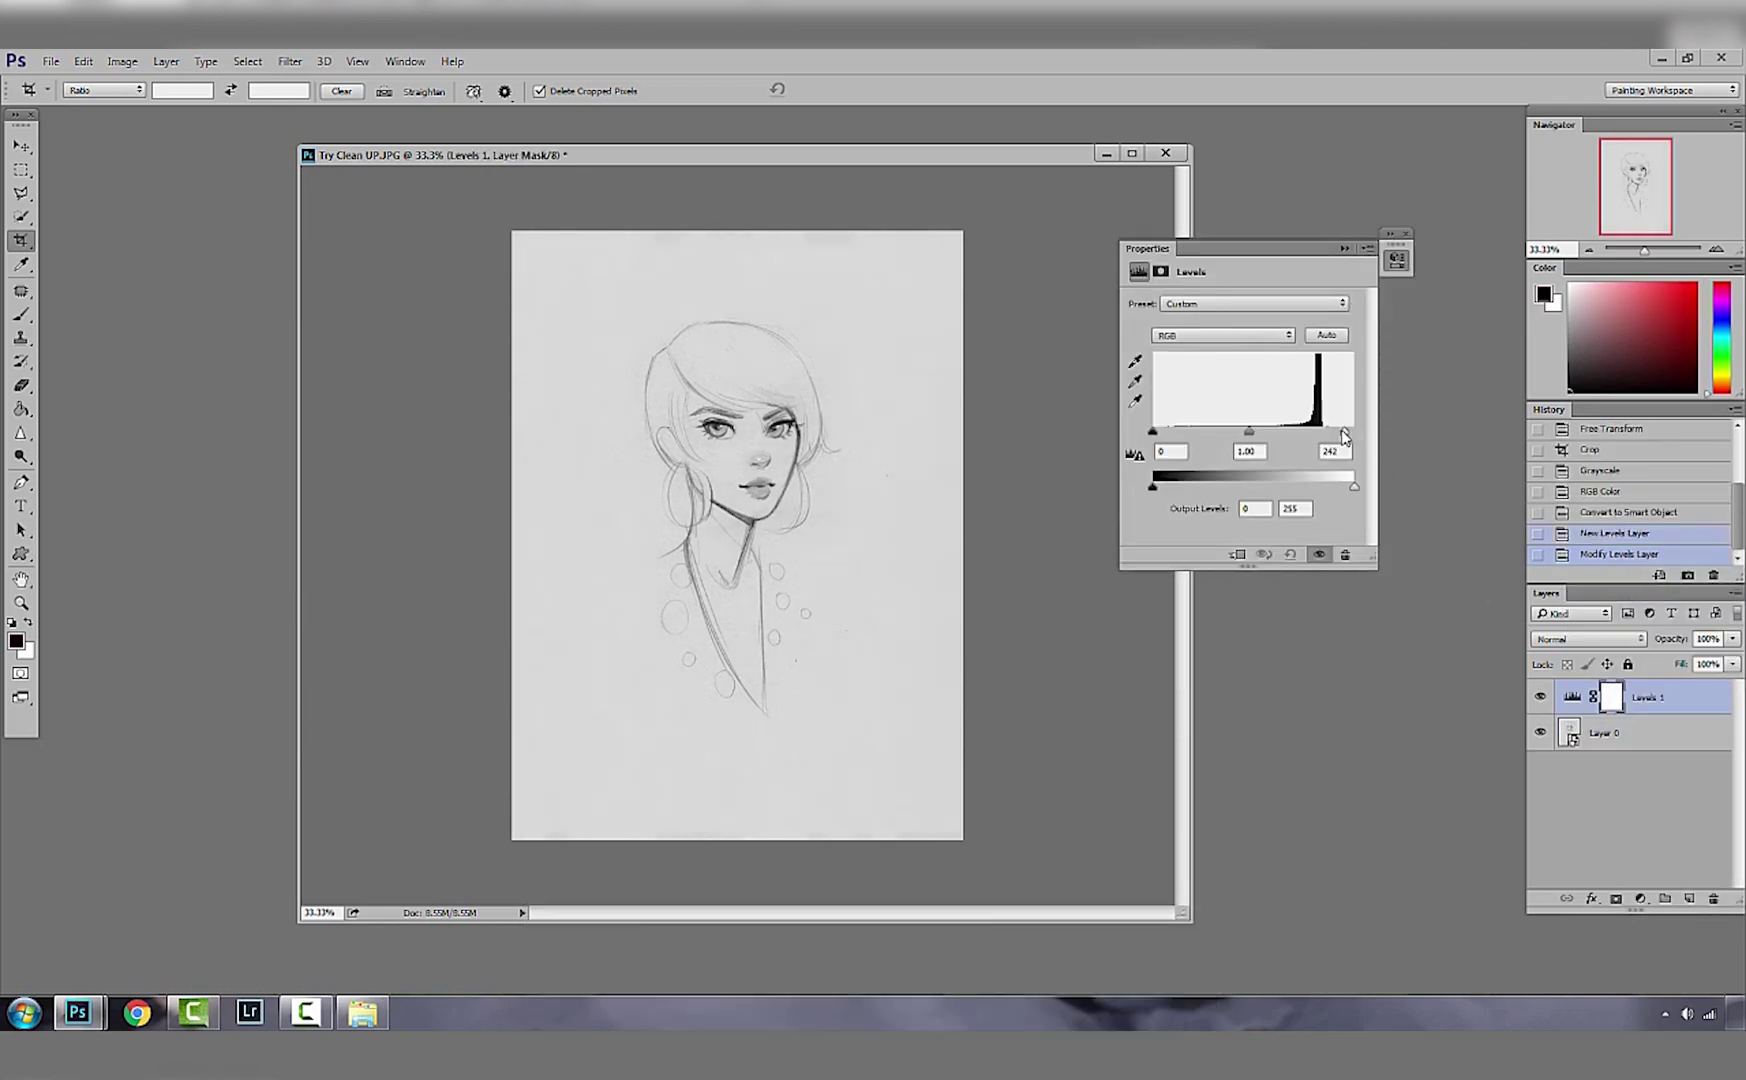
drag(1152, 431, 1174, 433)
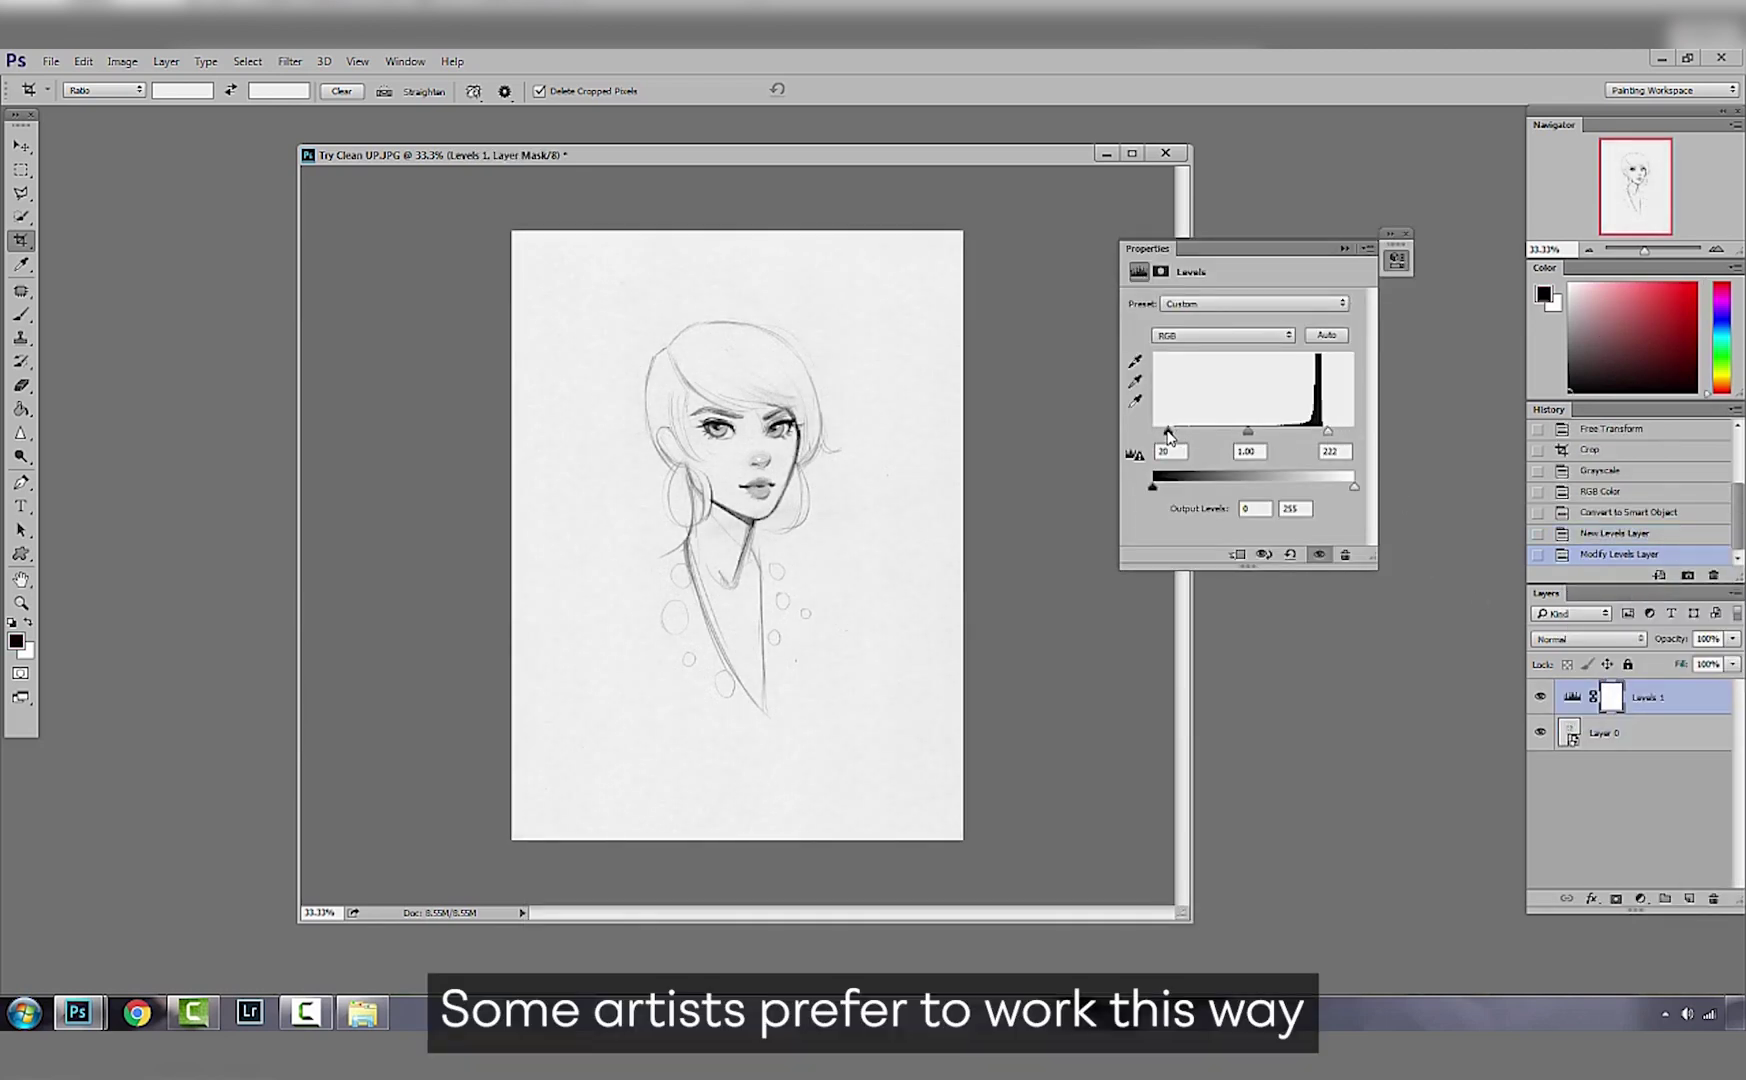
click(1406, 233)
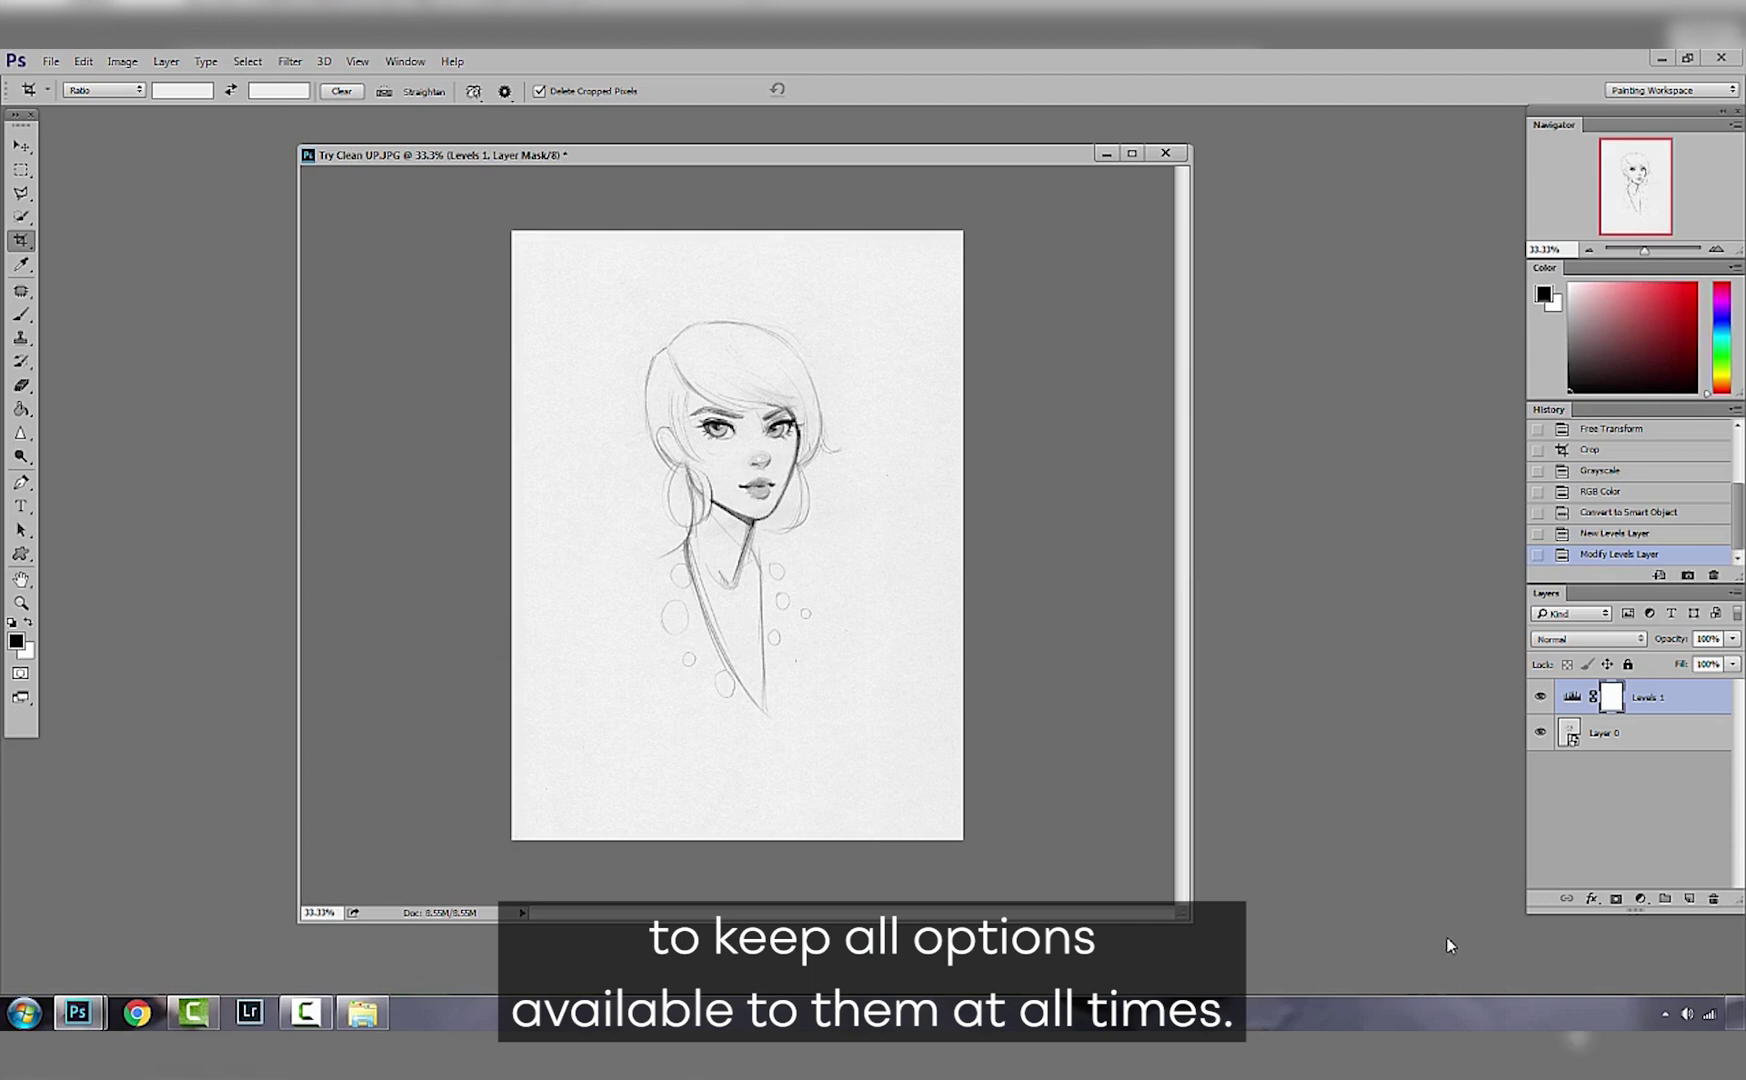
Step: Add a Brightness/Contrast adjustment layer above Layer 0 and adjust the sketch's brightness and contrast
click(1632, 732)
click(1640, 898)
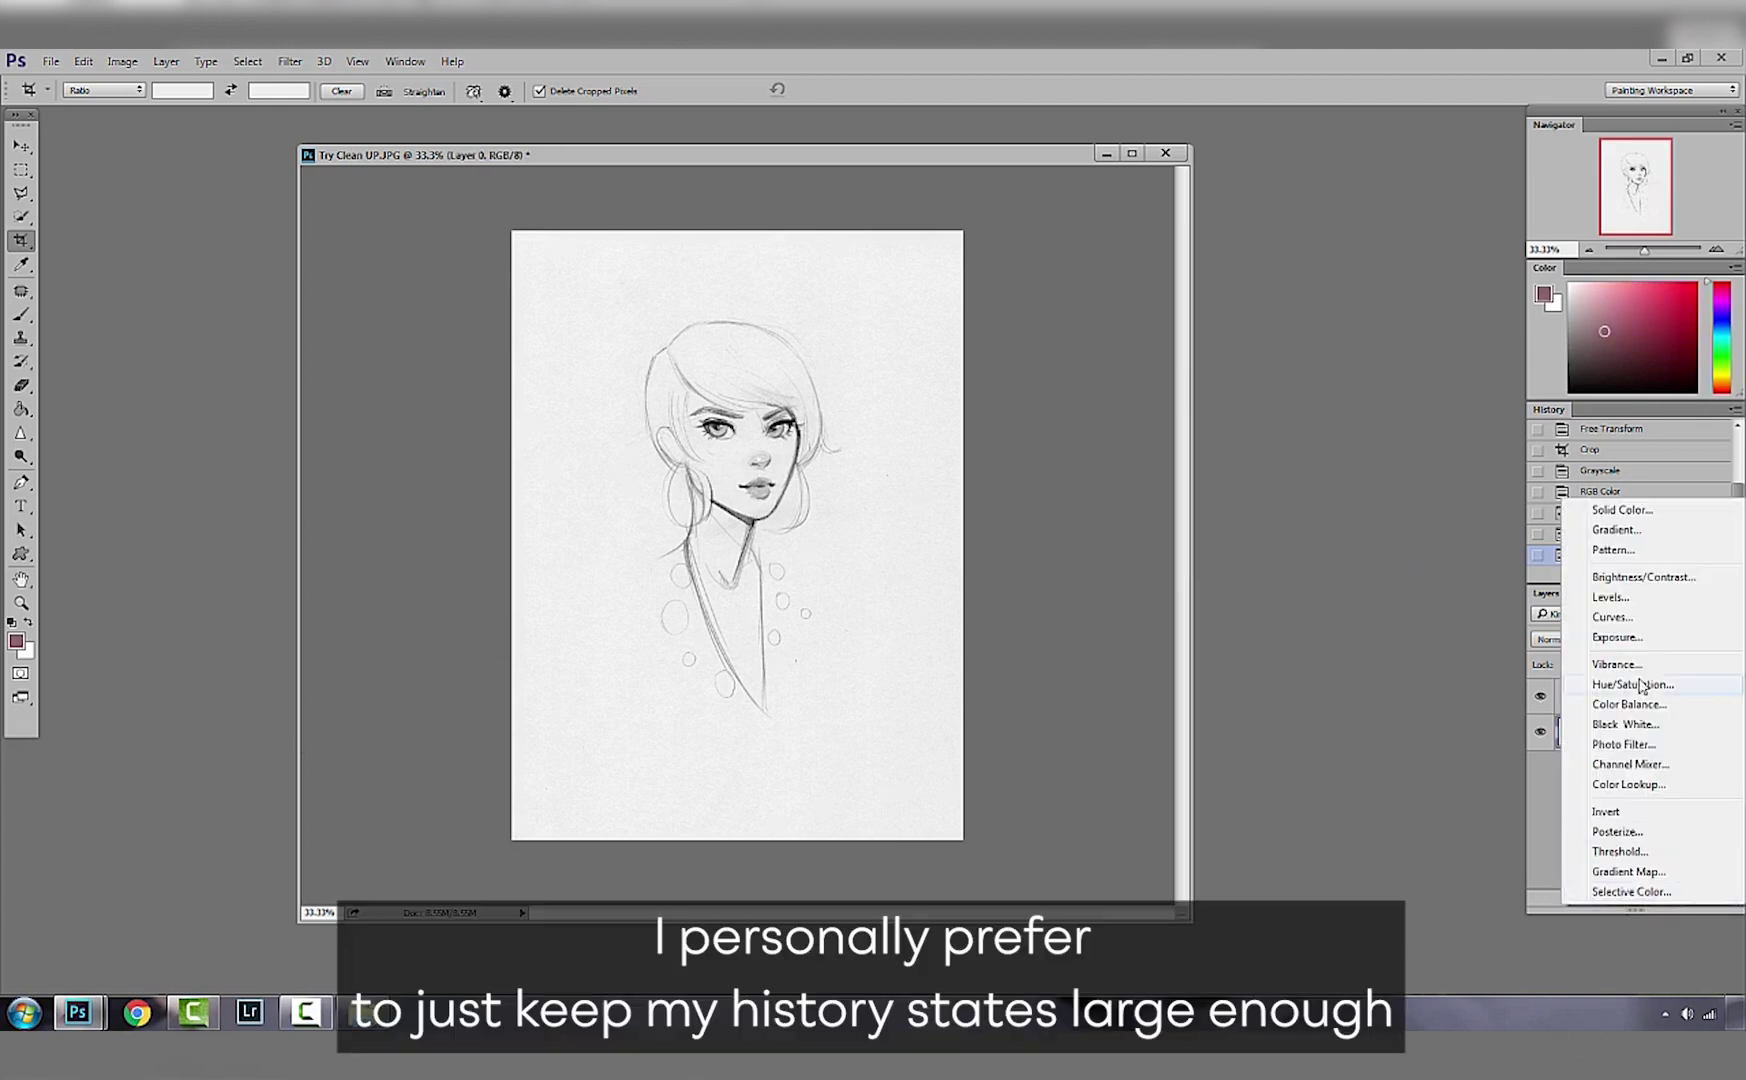
click(1610, 682)
mouse_move(1241, 348)
mouse_down()
mouse_move(1237, 374)
mouse_move(1246, 356)
mouse_up()
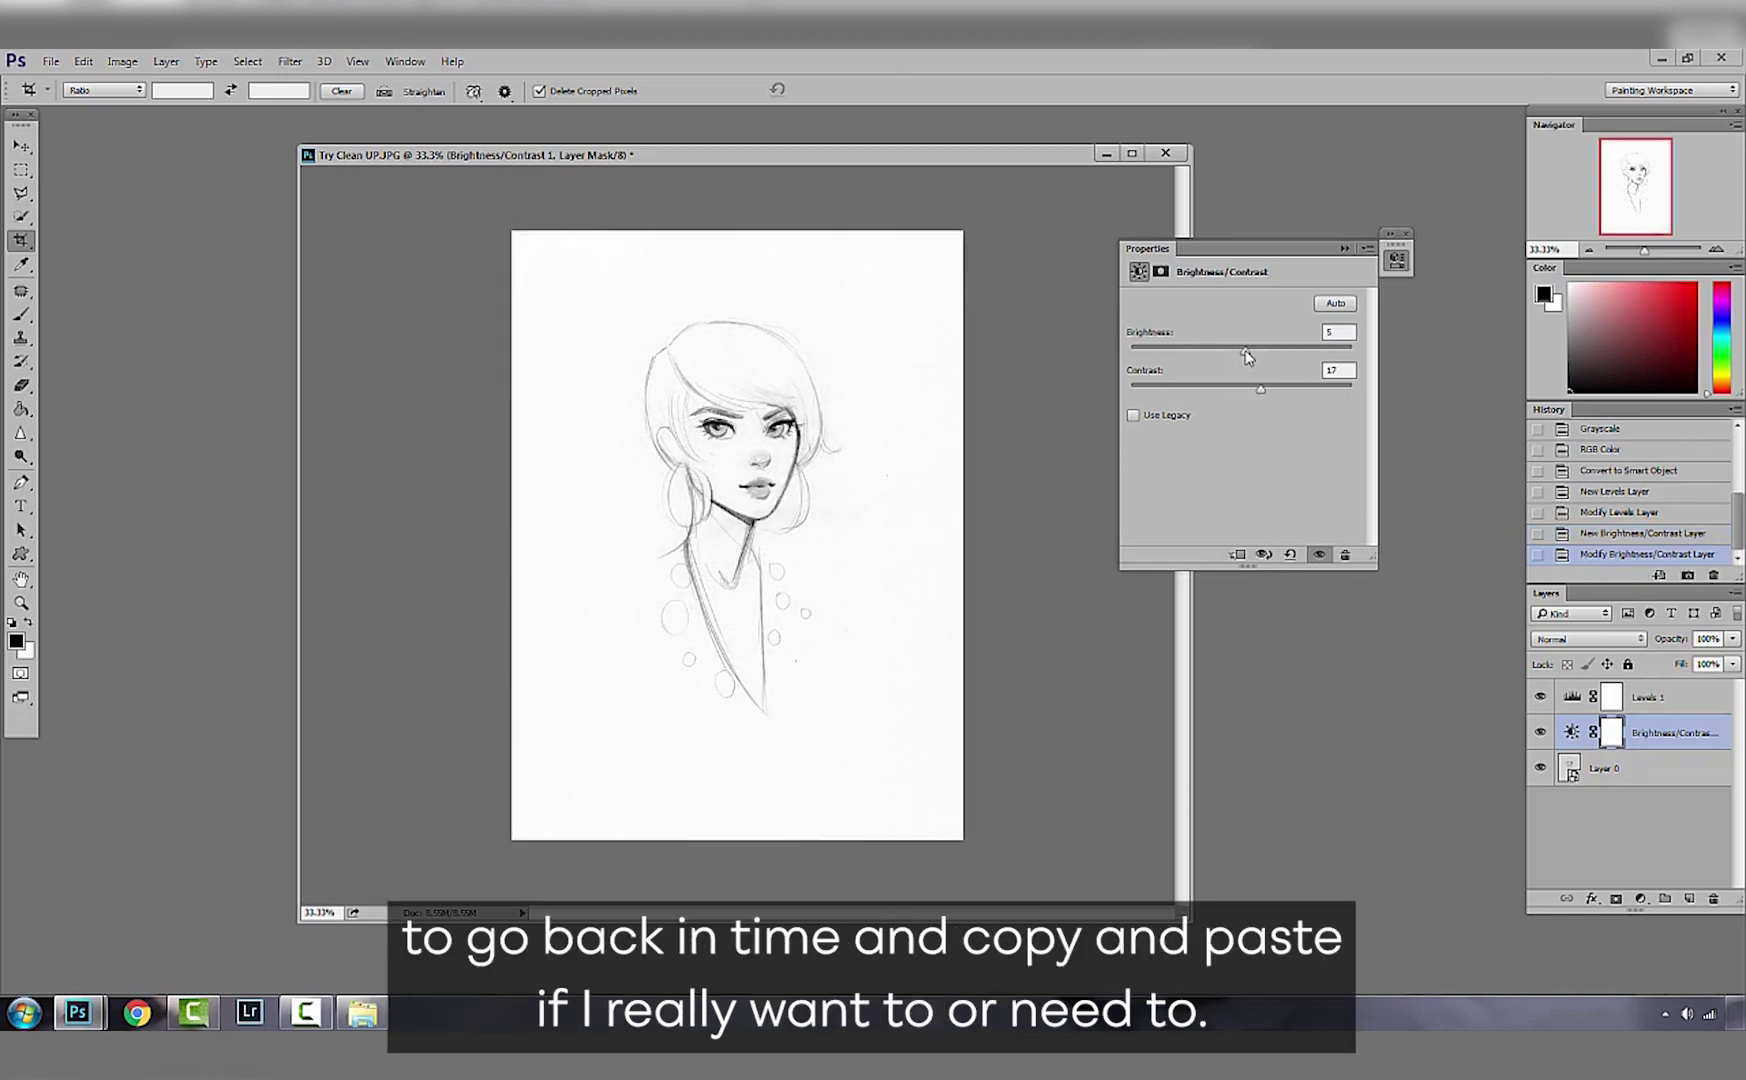
click(1405, 233)
Step: Raise the white input level in Levels 1 slightly
double_click(1572, 698)
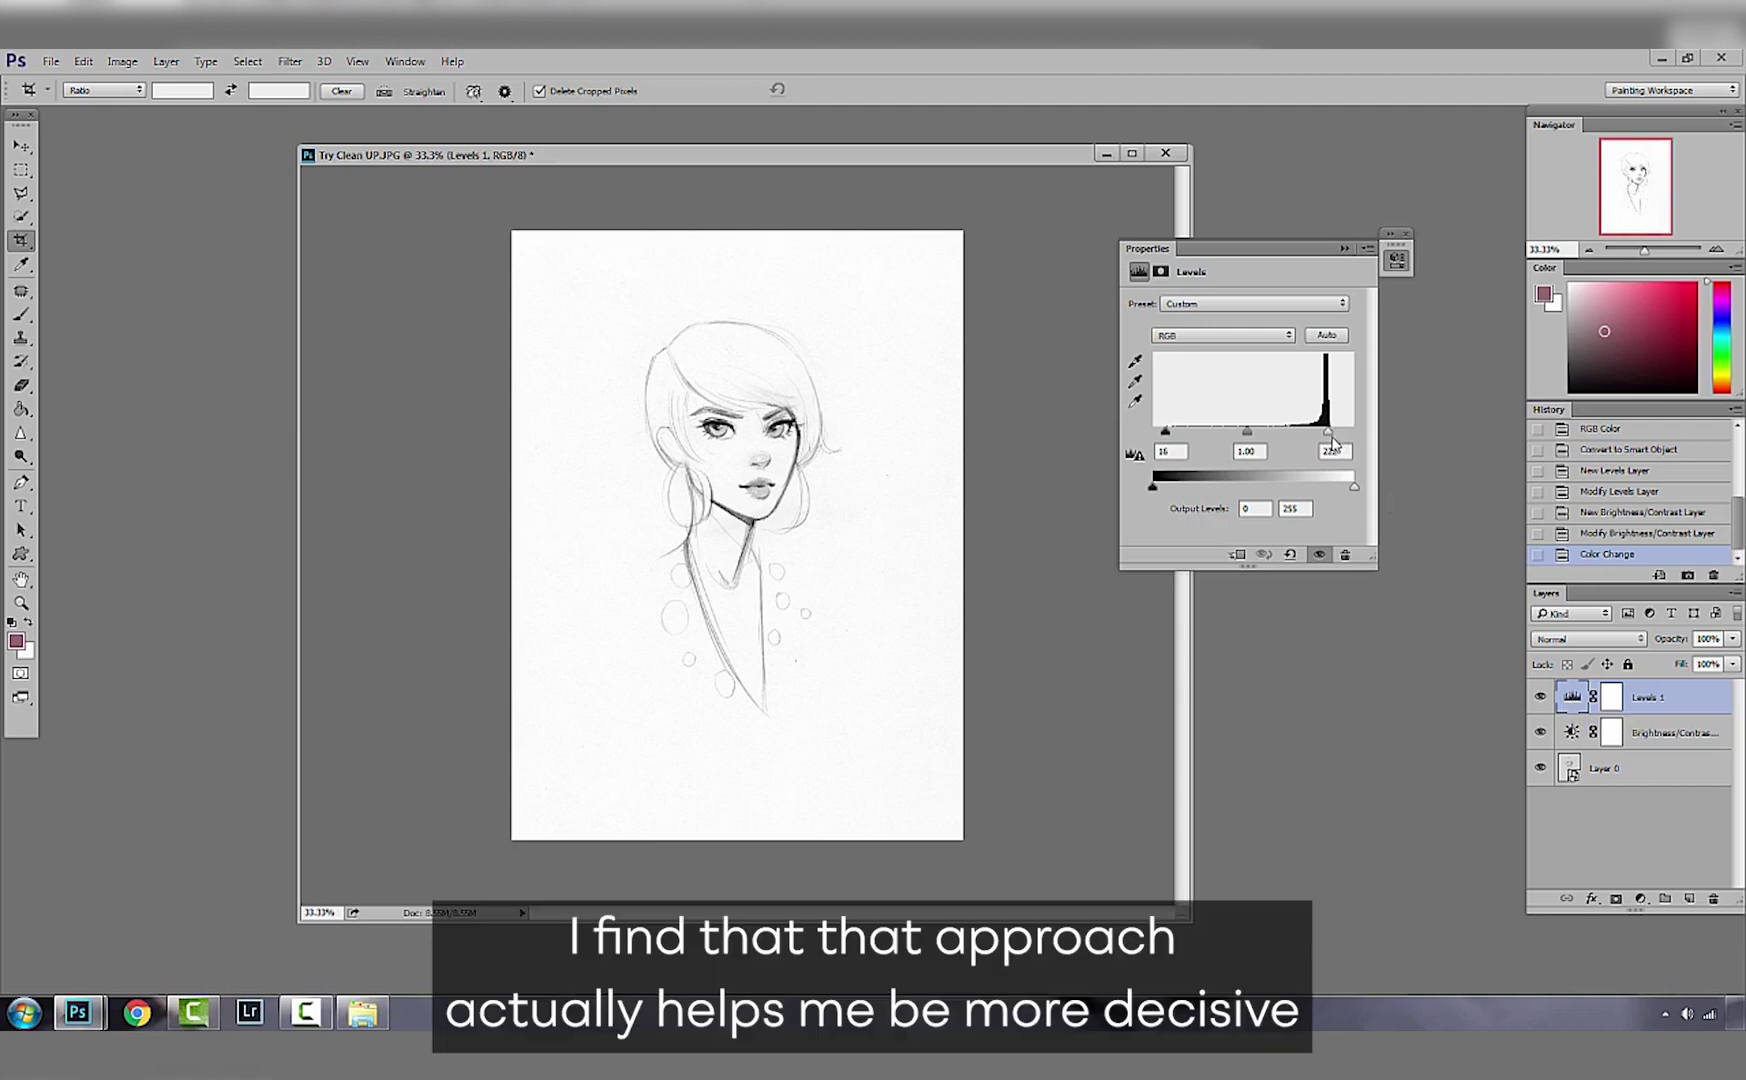
drag(1328, 432, 1334, 440)
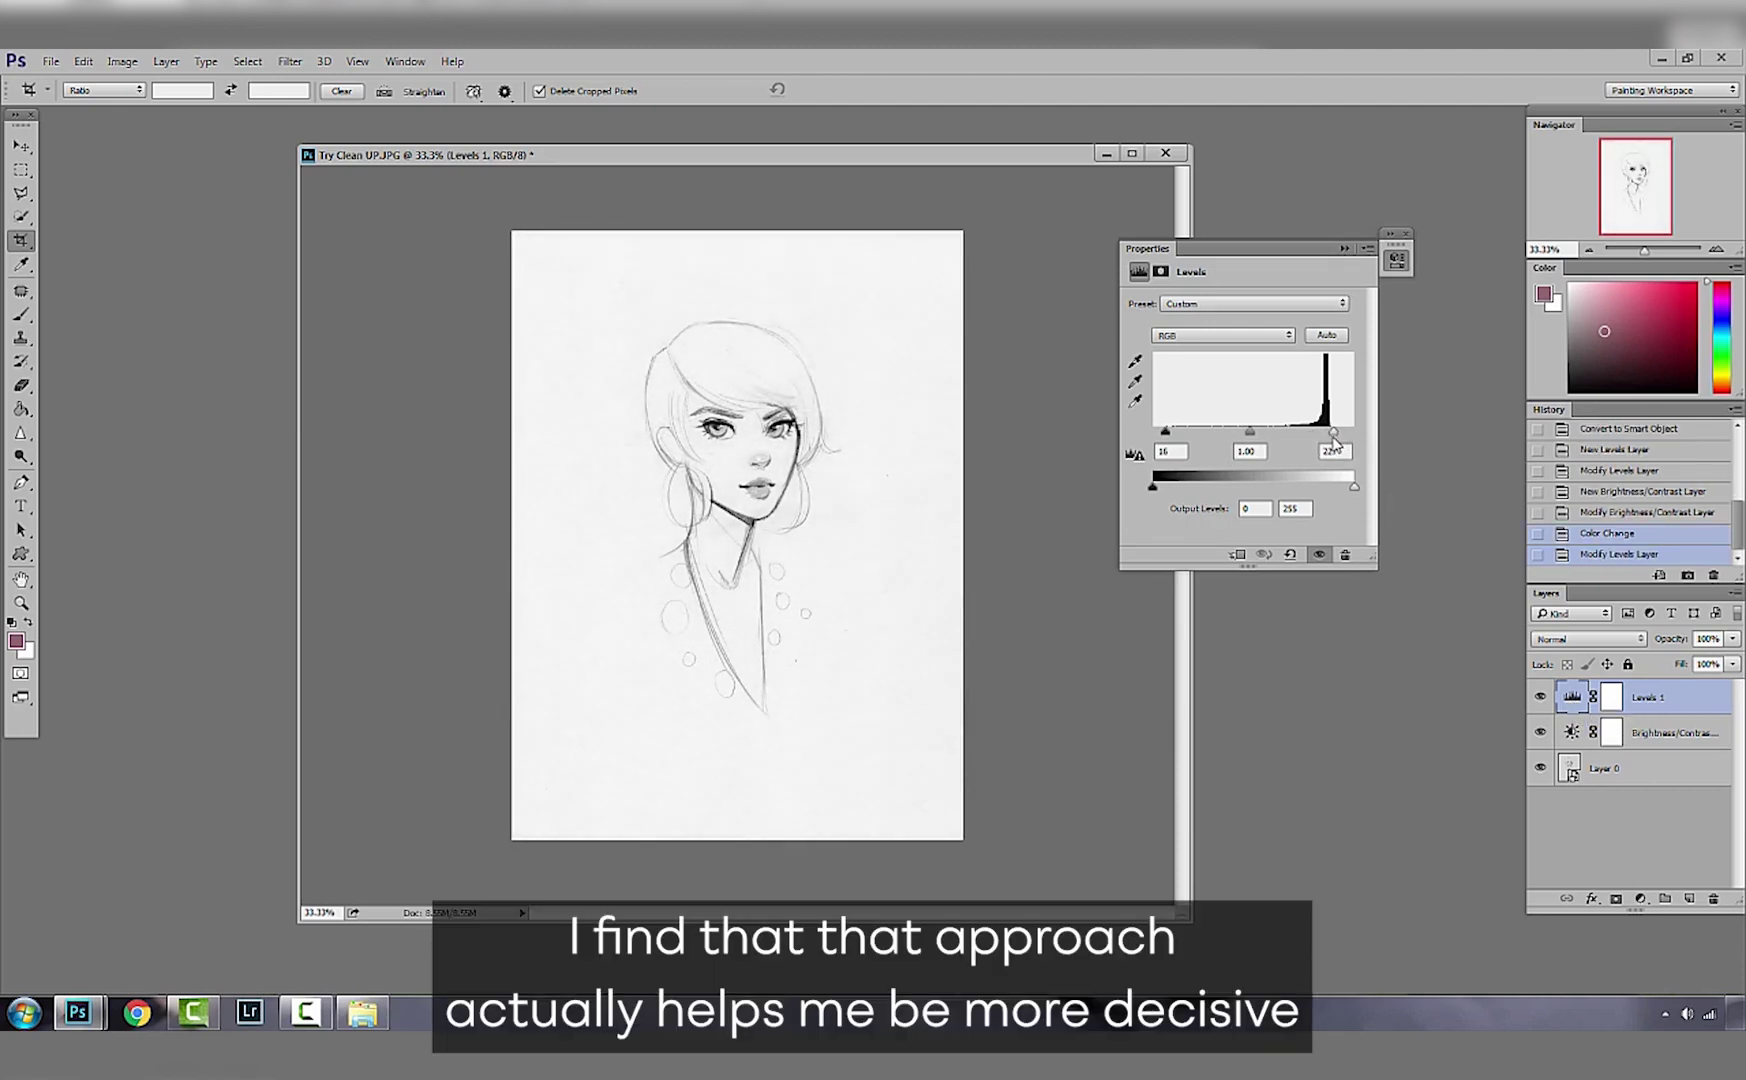
click(1405, 235)
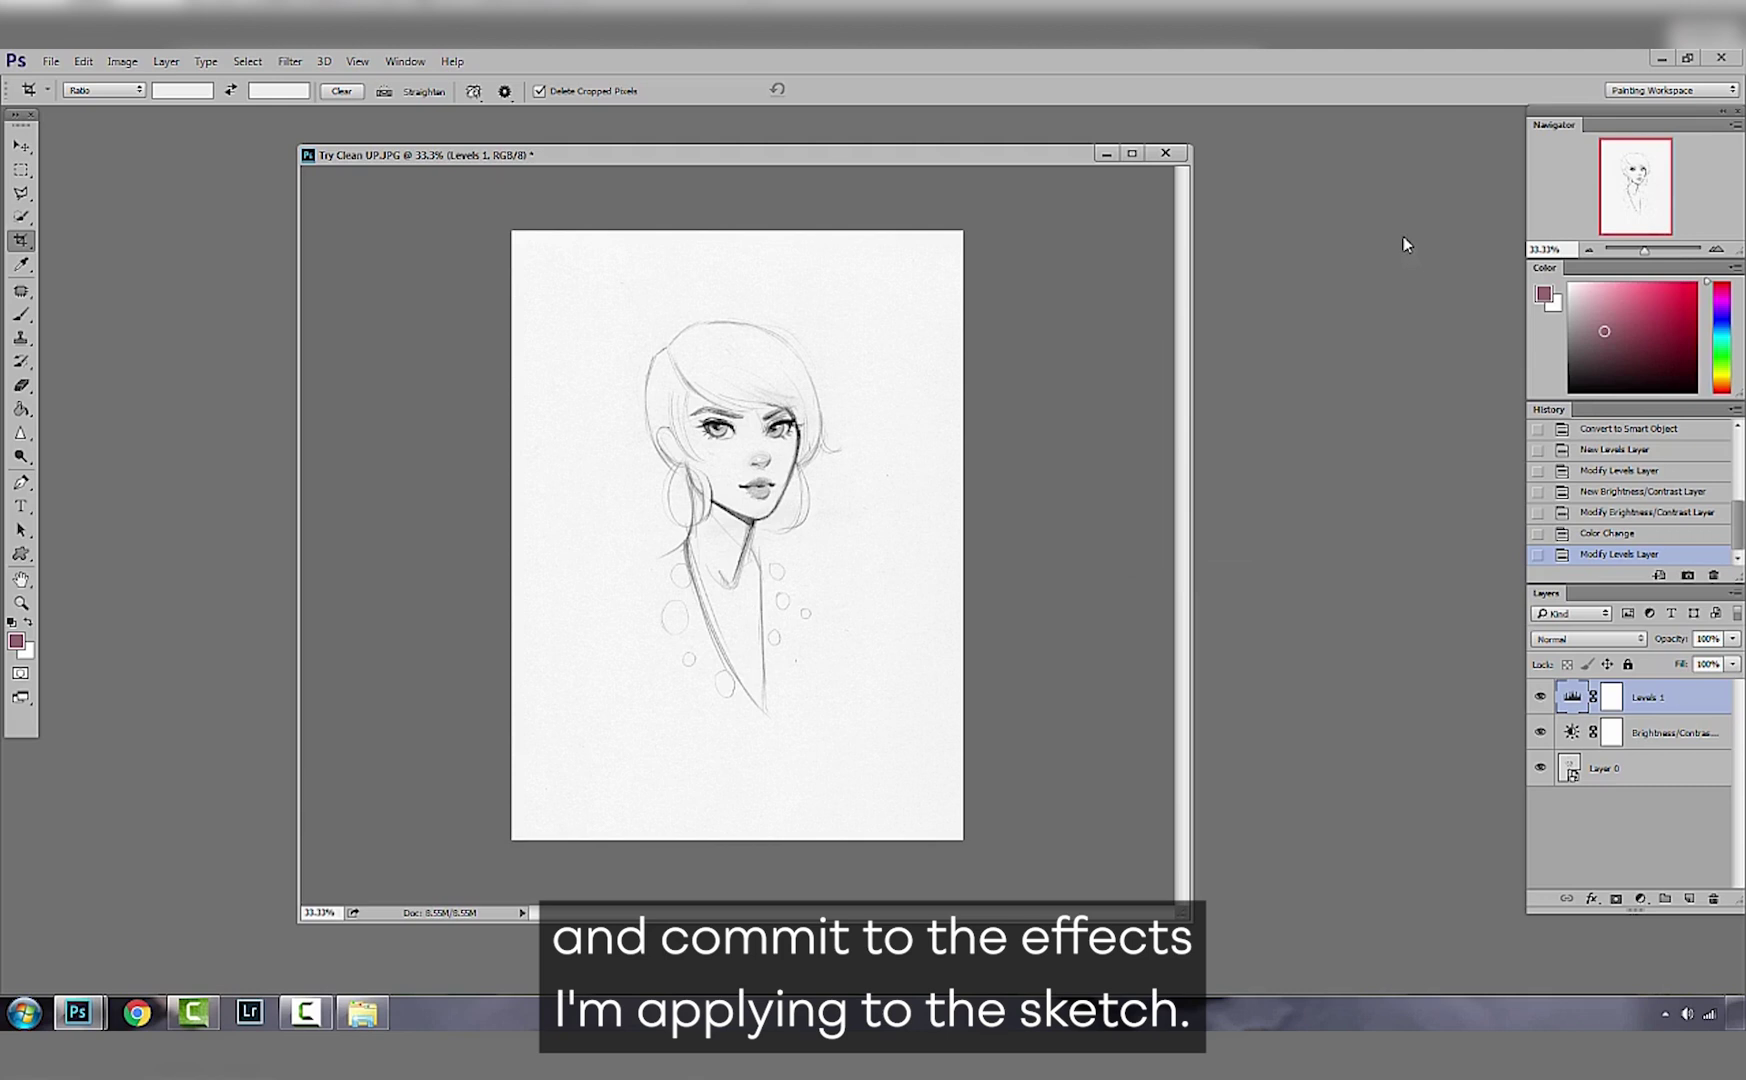